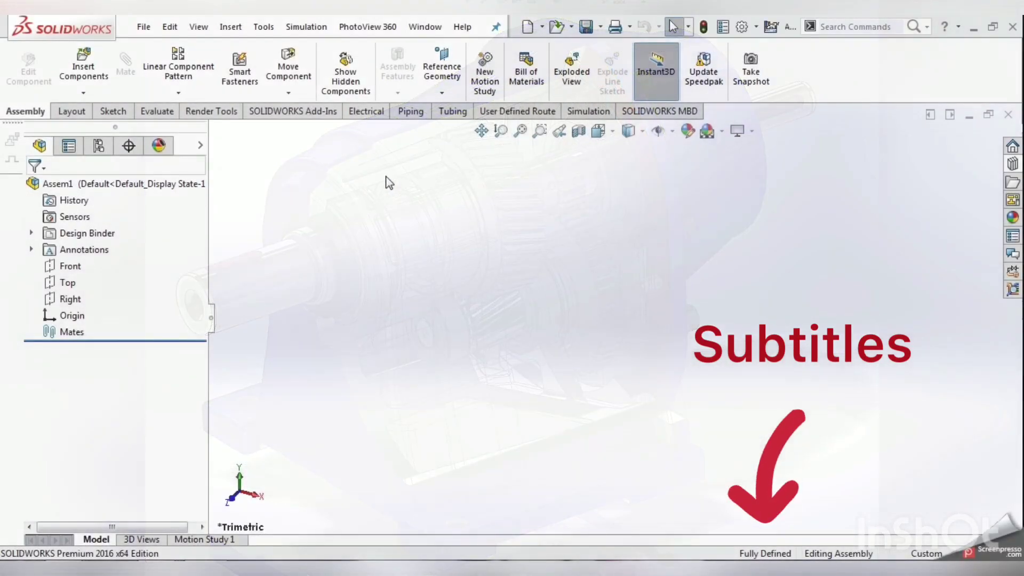
Sketch a vertical 45 mm centerline up from the origin on the Front plane and name the sketch C-C
left_click(77, 268)
left_click(85, 240)
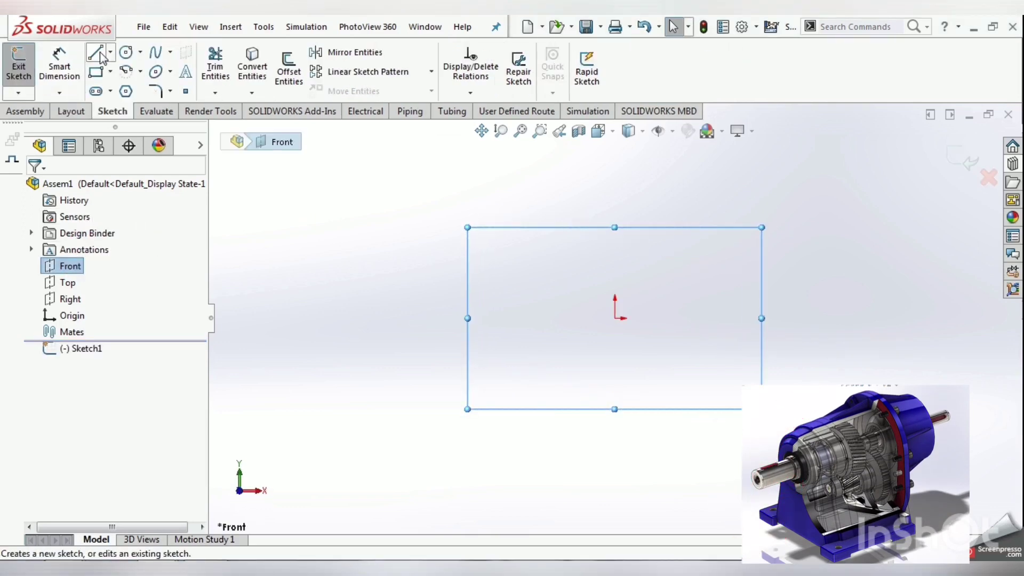
left_click(110, 54)
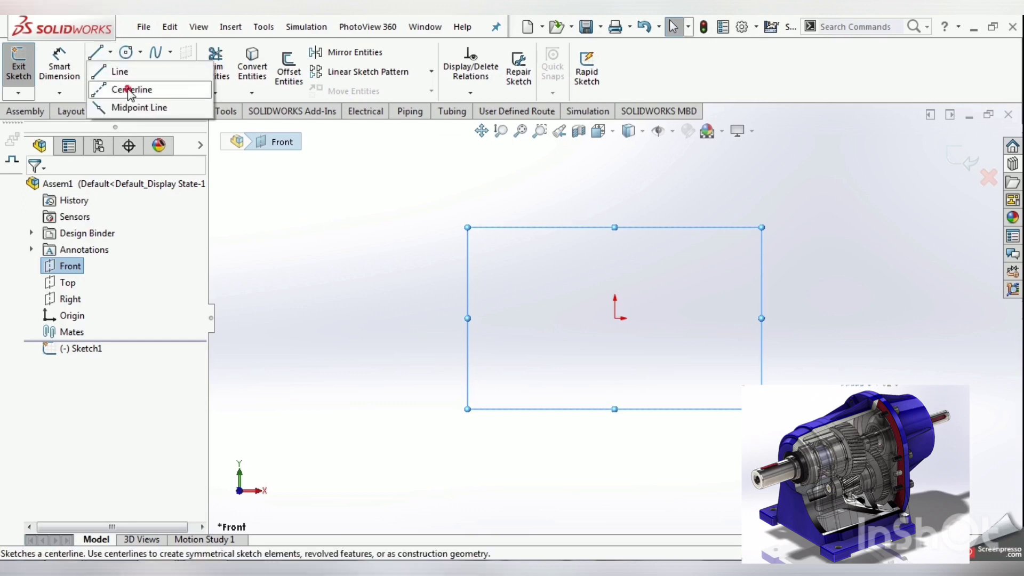
key("l")
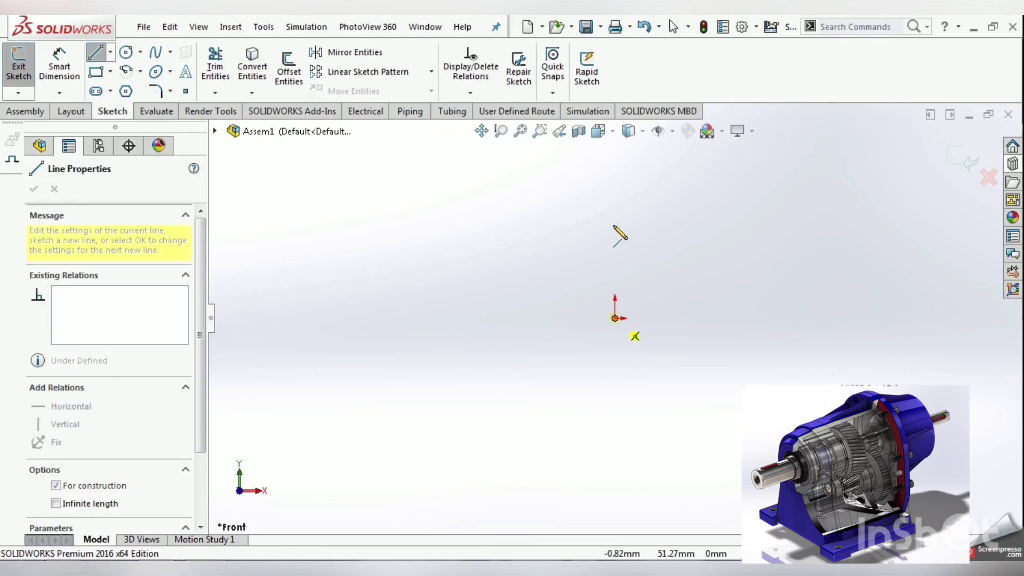
left_click(615, 220)
type("45")
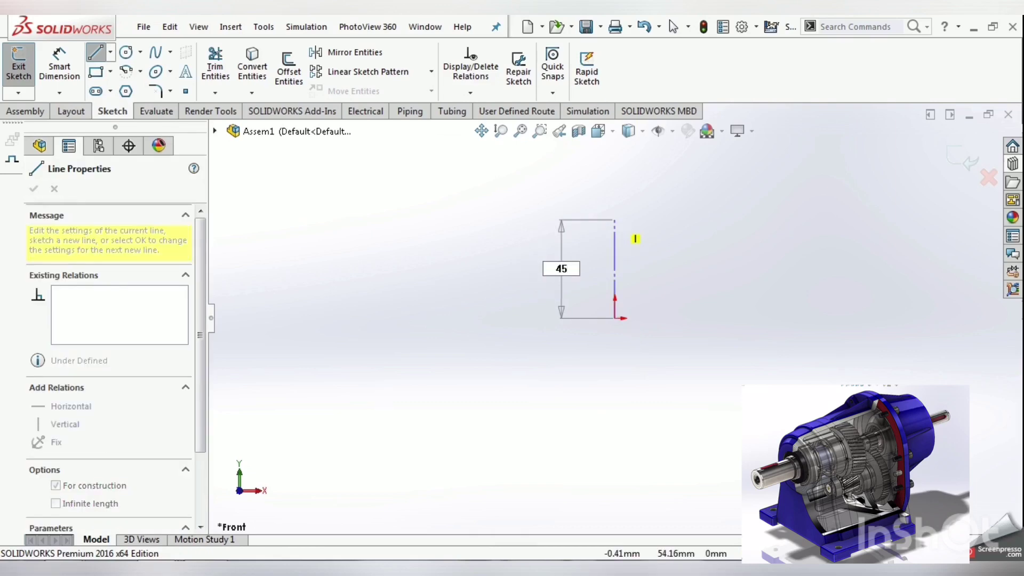
key("Return")
key("Escape")
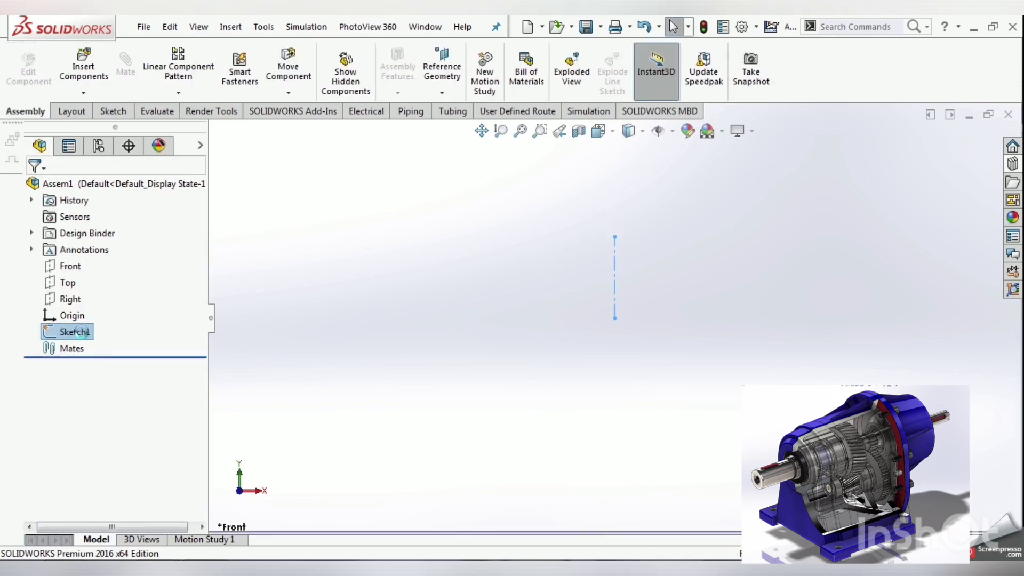
left_click(80, 332)
type("C-C")
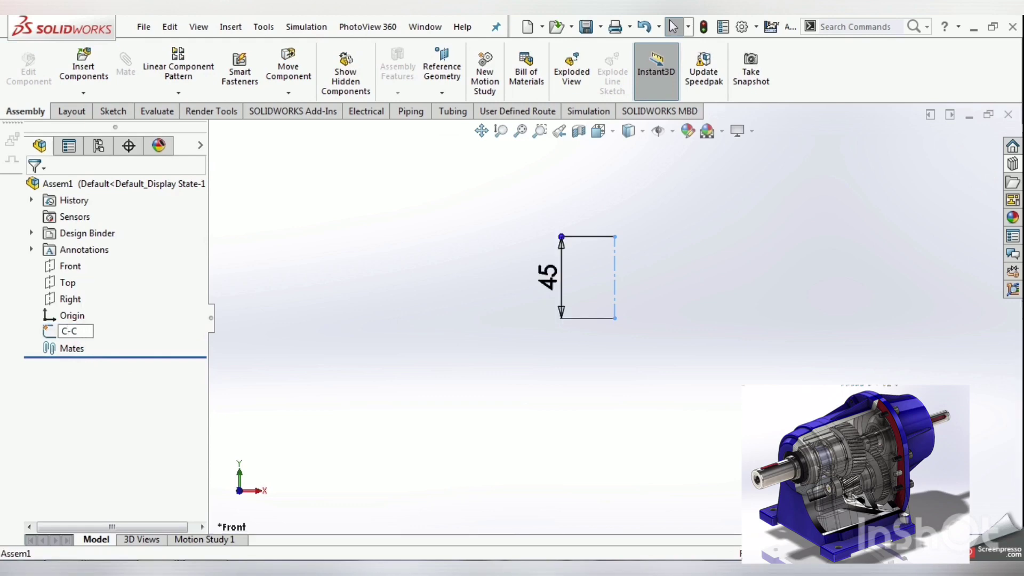
key("Return")
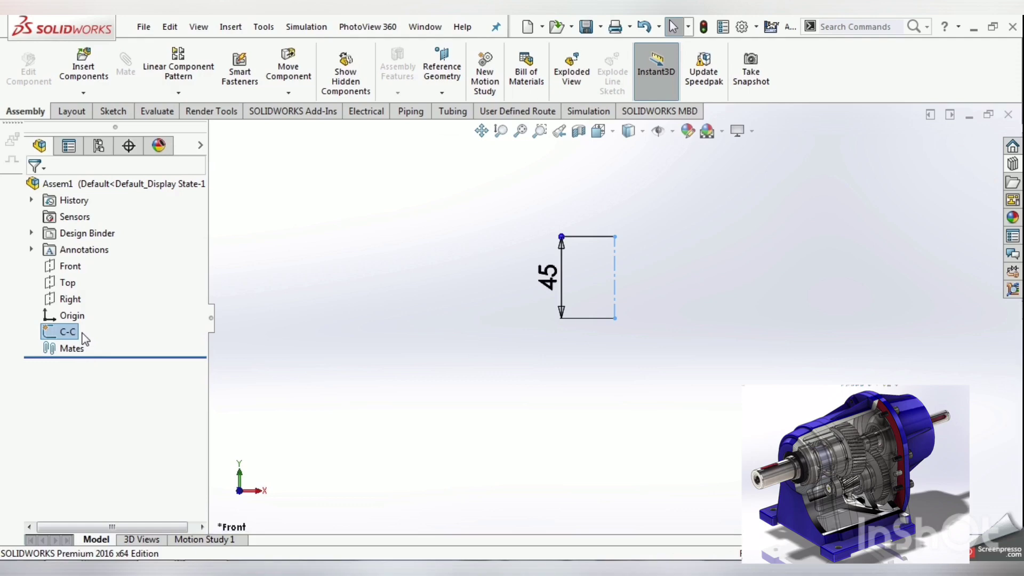
Insert the gear shaft ZT.1903.04 into the assembly
left_click(542, 344)
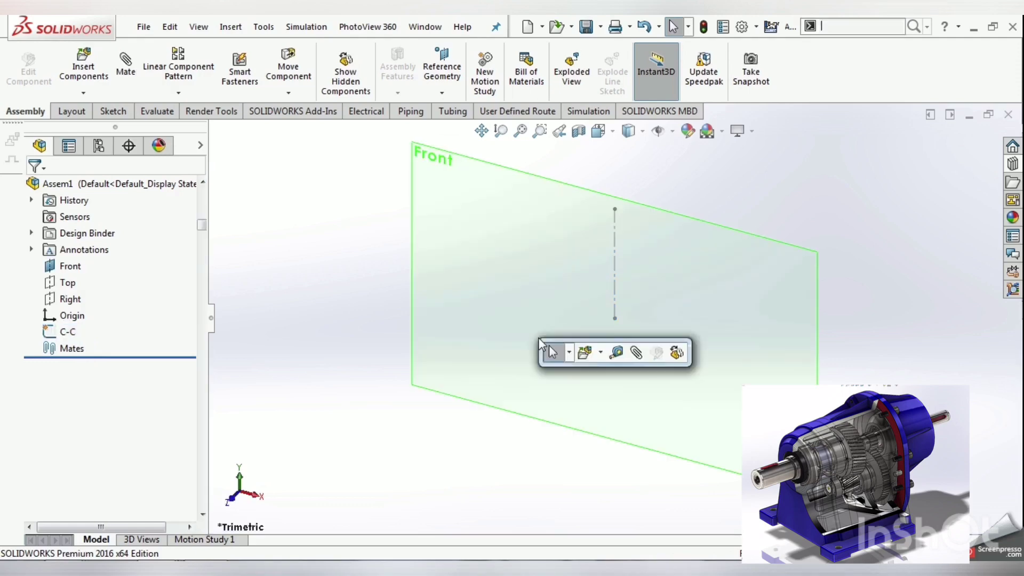
left_click(584, 353)
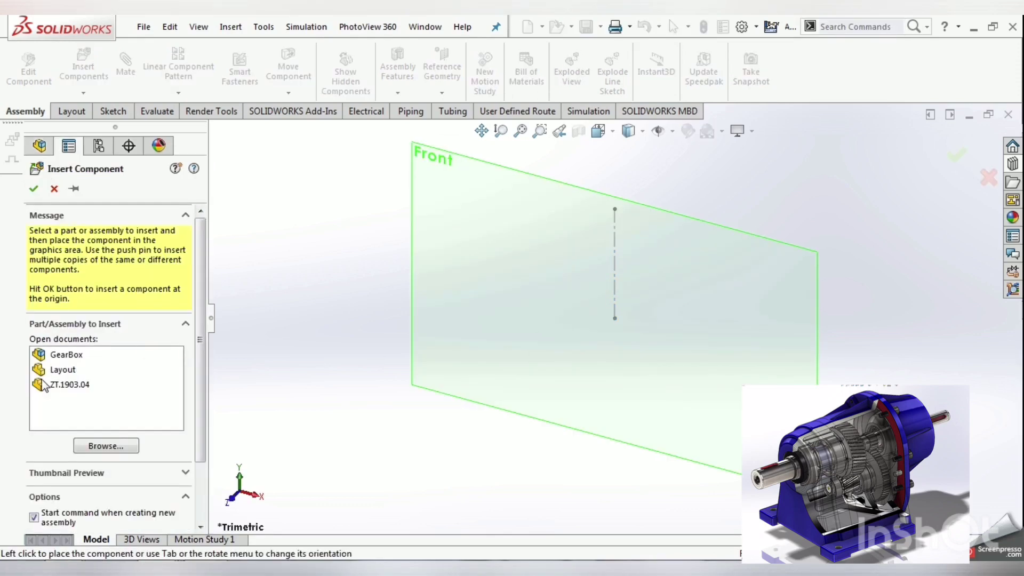
left_click(64, 388)
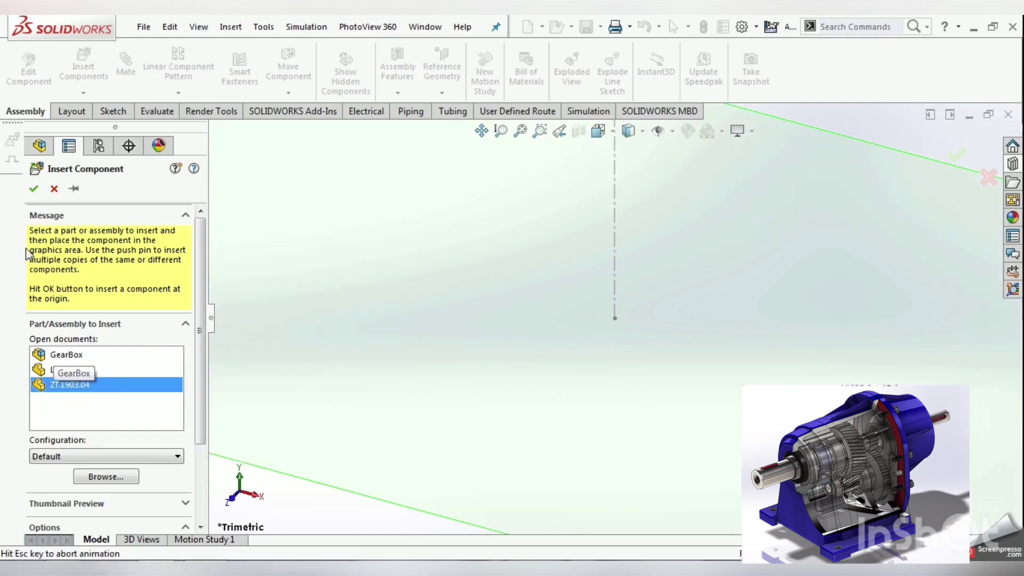
left_click(32, 189)
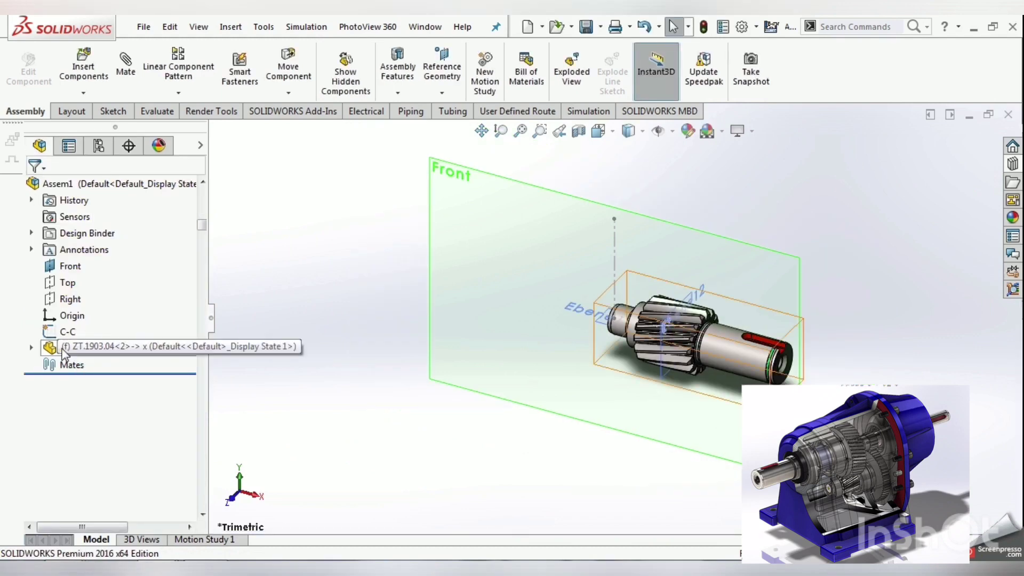
Float the gear shaft and drag it below-left of the Front plane
right_click(66, 347)
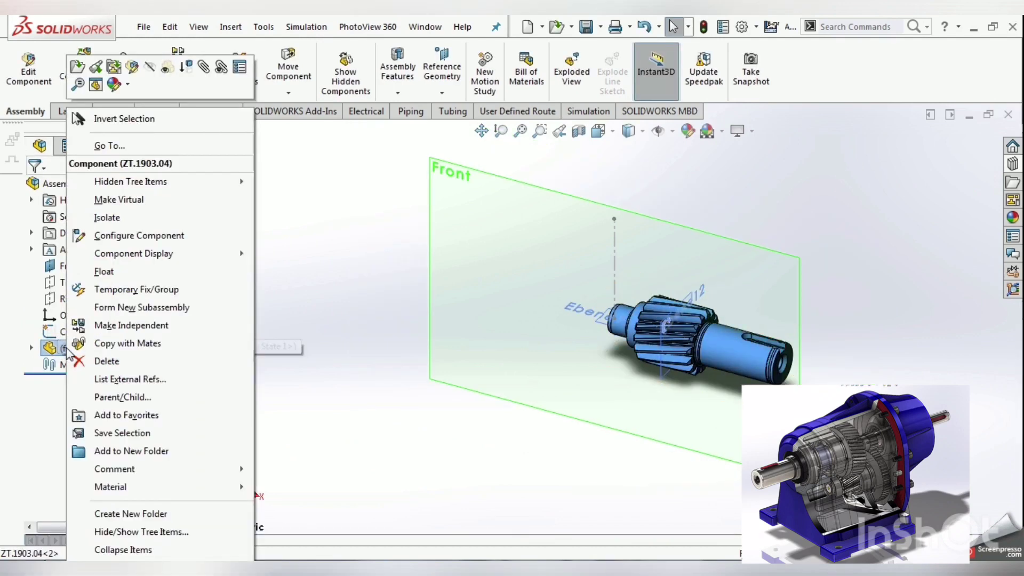
left_click(118, 278)
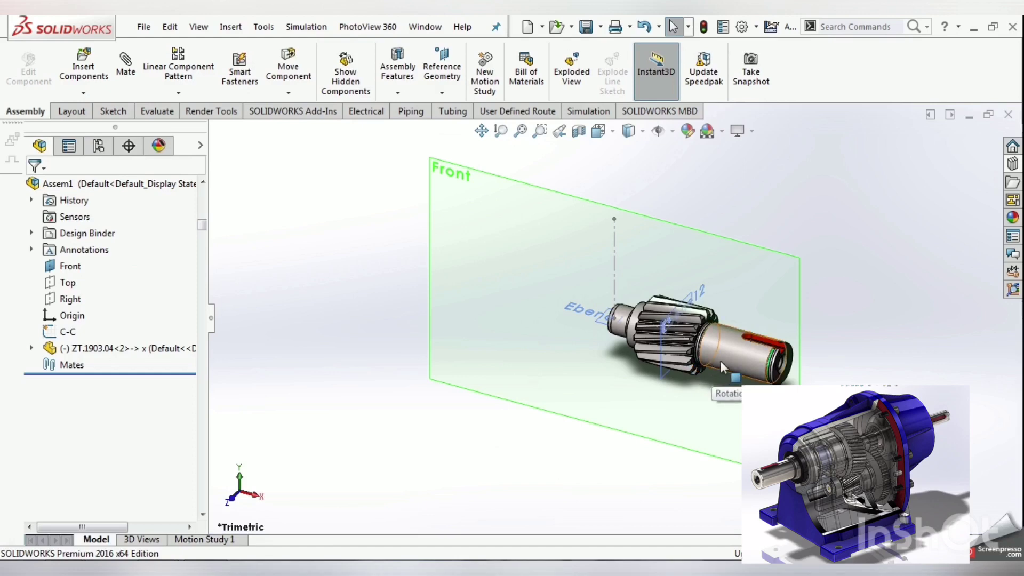
left_click_drag(714, 355, 411, 424)
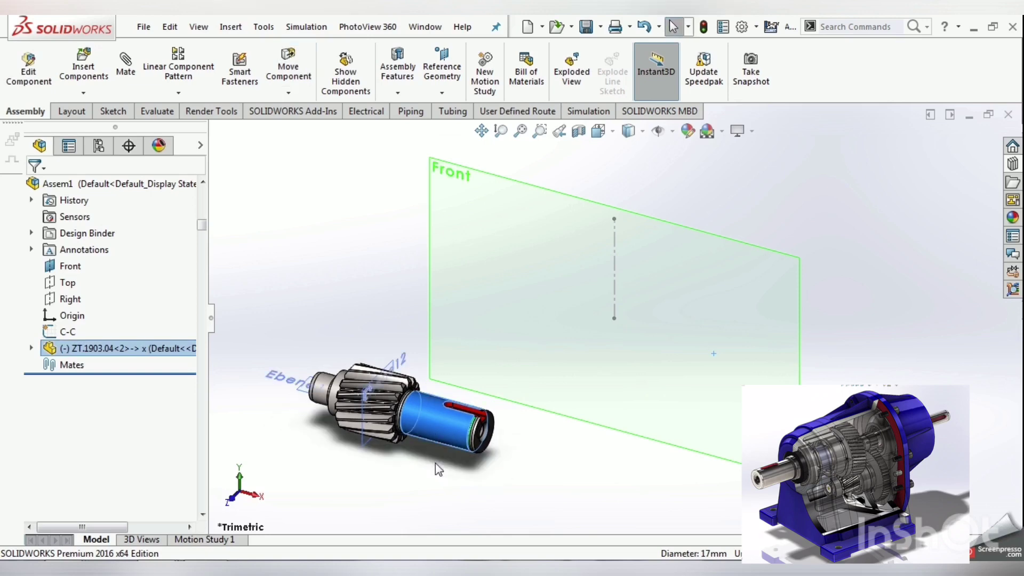
left_click(435, 463)
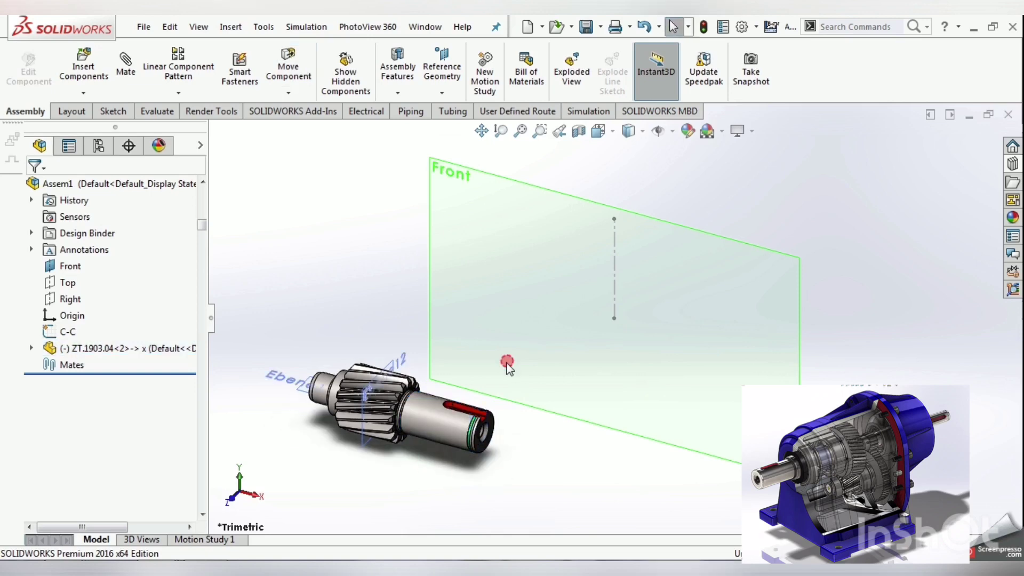
left_click(477, 399)
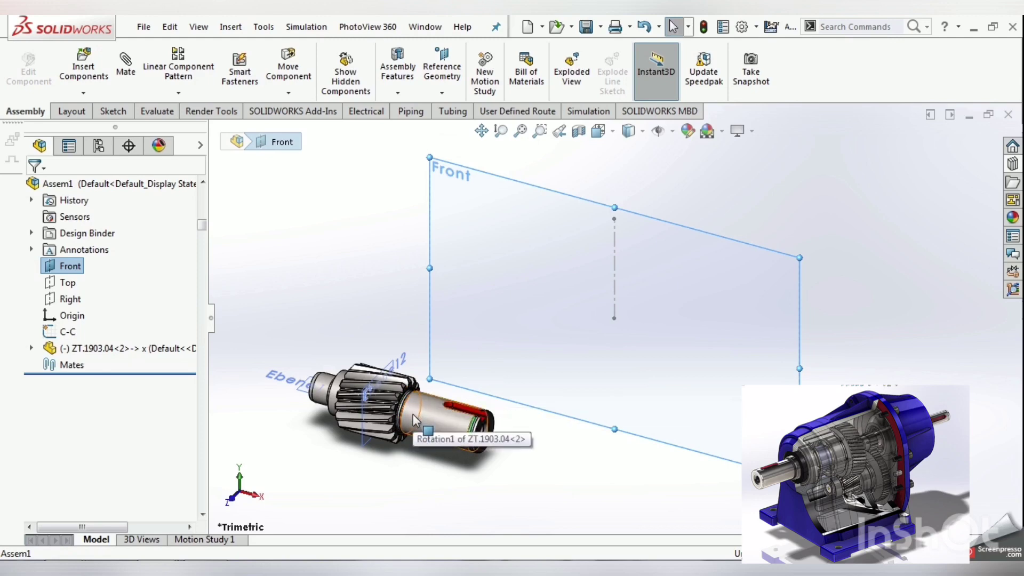
Mate the shaft's end face concentric to the C-C line point, checking from the right side
left_click(501, 131)
left_click_drag(437, 368, 438, 327)
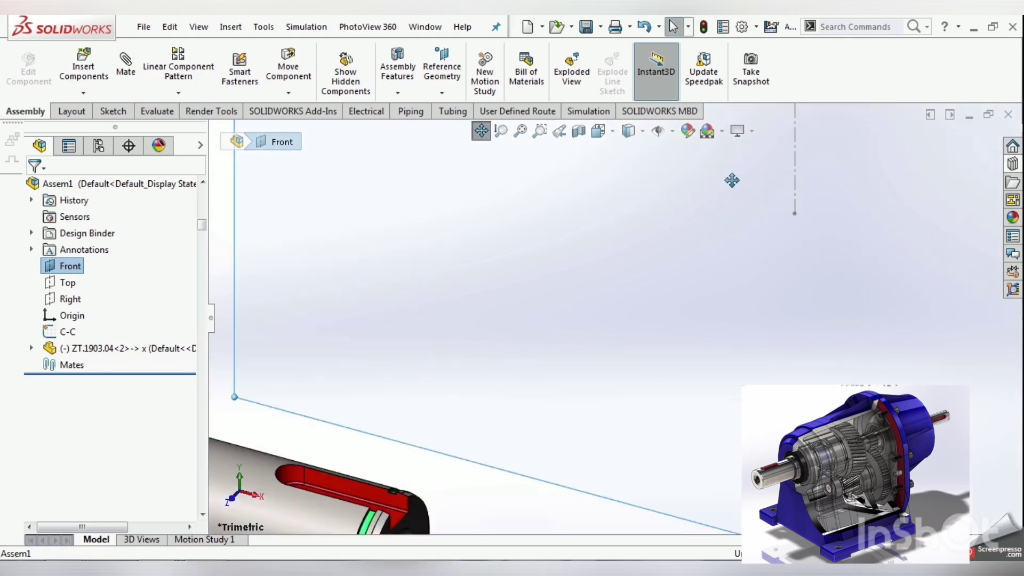
scroll(395, 341, "up", 3)
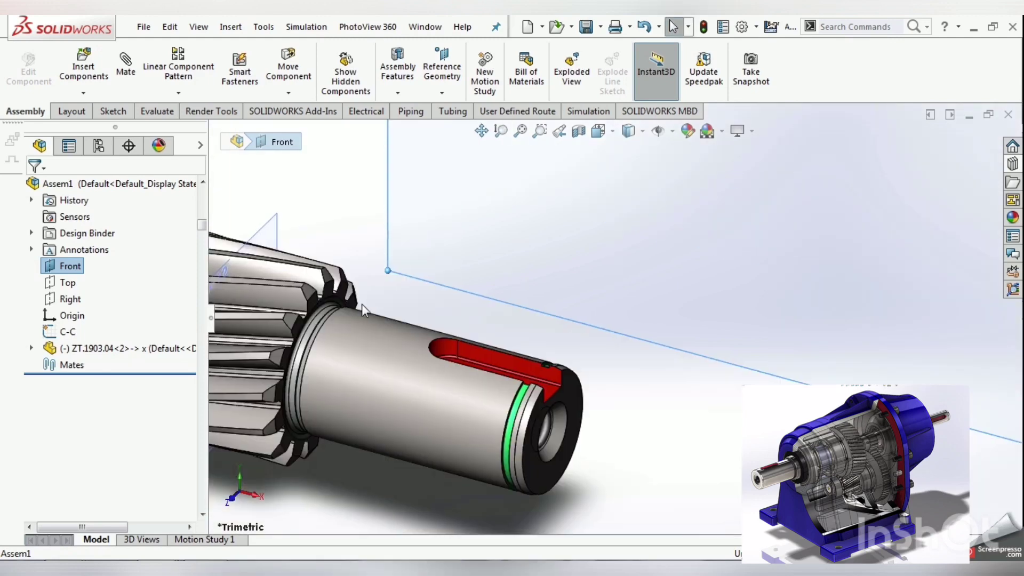
left_click(332, 294)
left_click(375, 276)
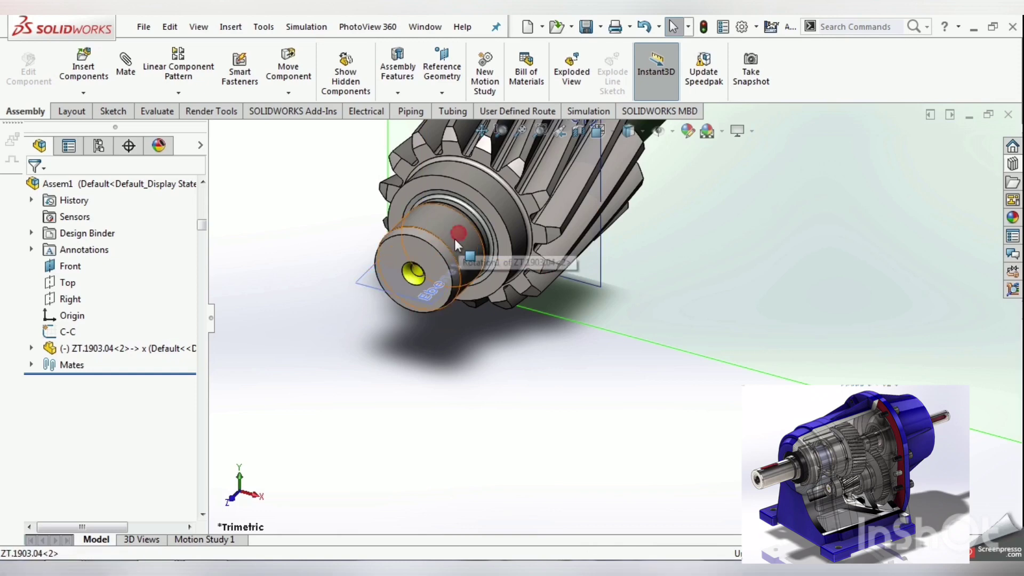
left_click(454, 238)
key("f")
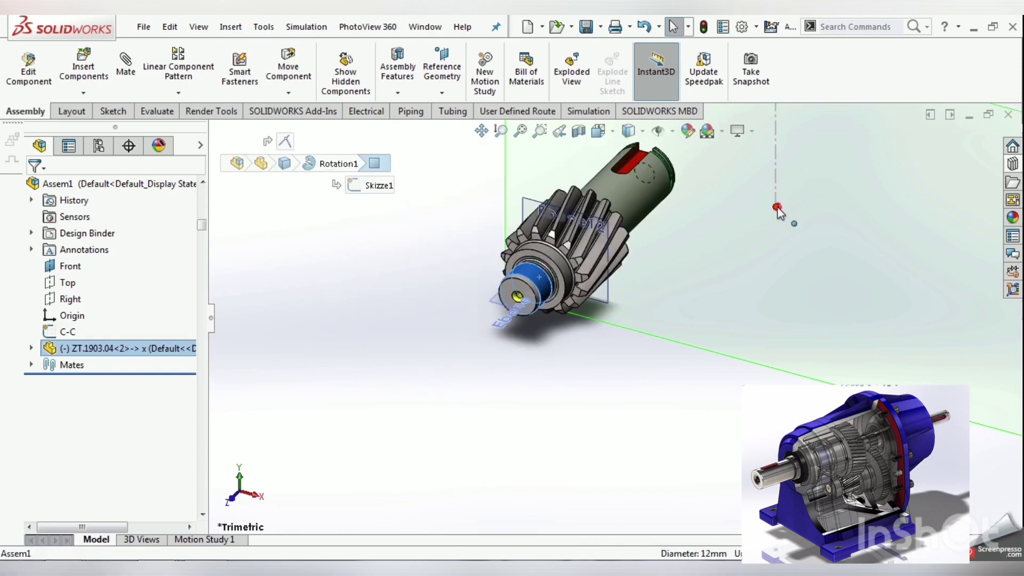
left_click(776, 207)
left_click(839, 195)
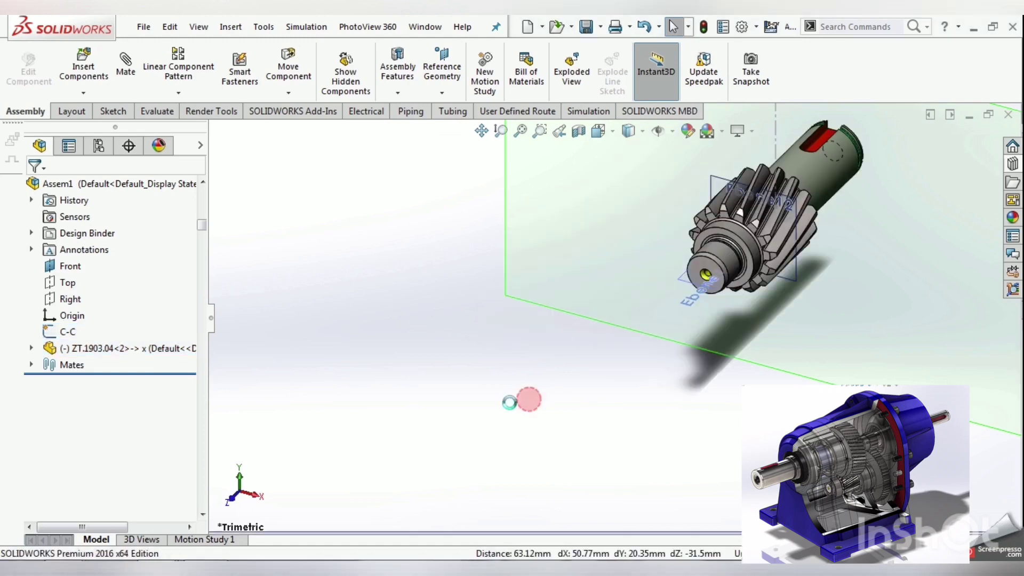
right_click_drag(526, 397, 624, 404)
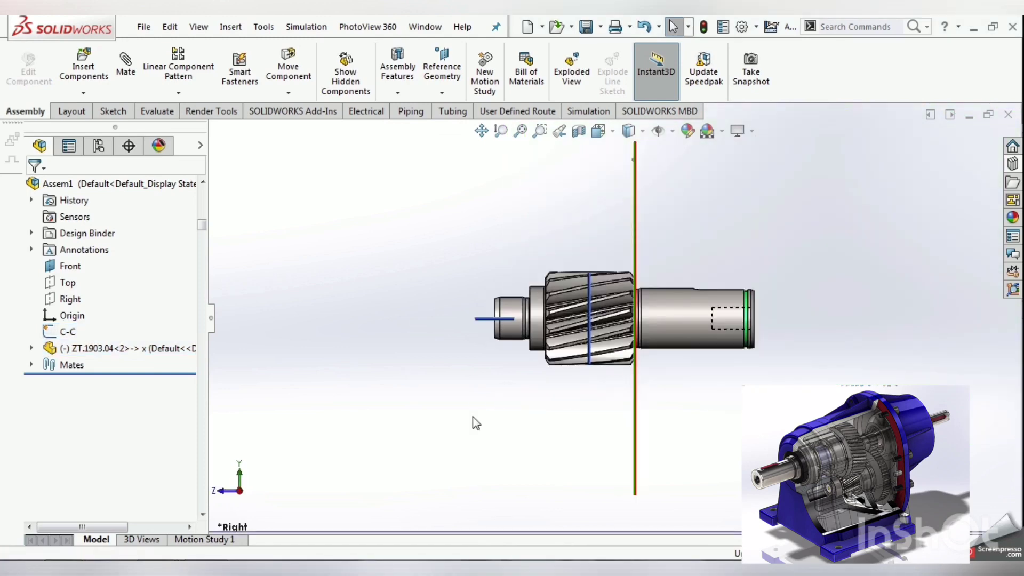
right_click_drag(476, 423, 570, 332)
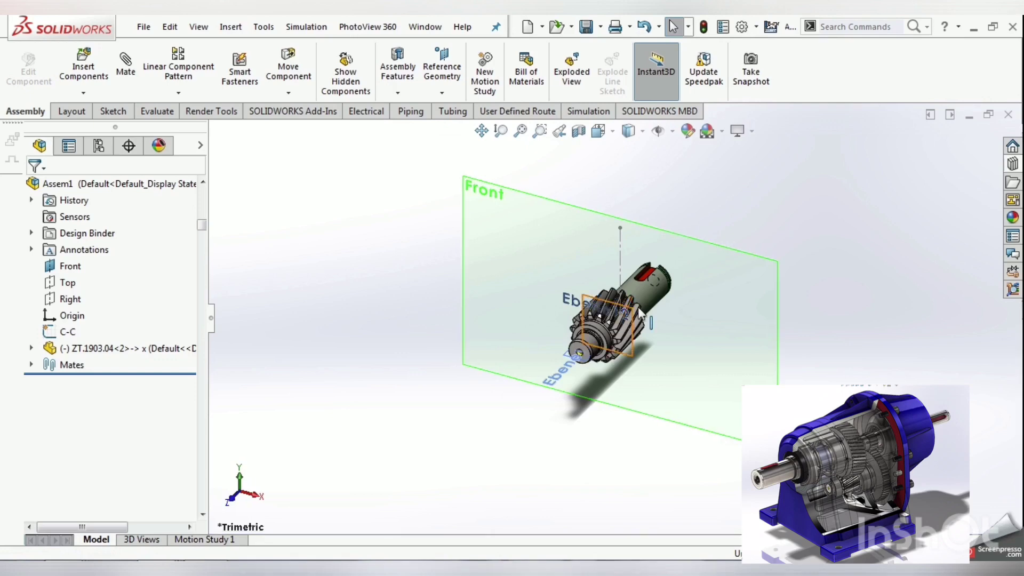
Spin the gear shaft about its axis to turn the keyway away, orbiting to inspect it
scroll(618, 322, "down", 3)
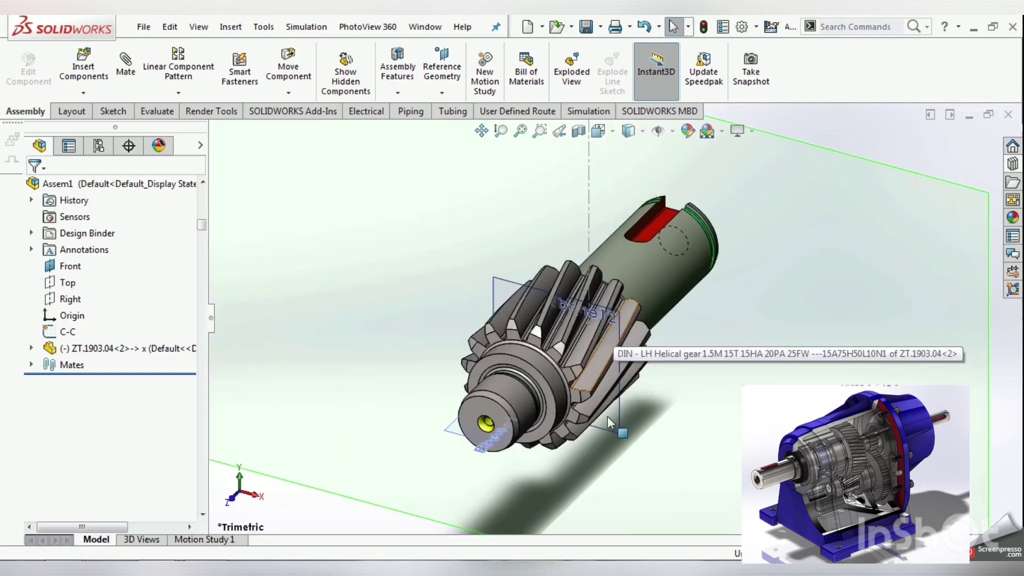
left_click(614, 426)
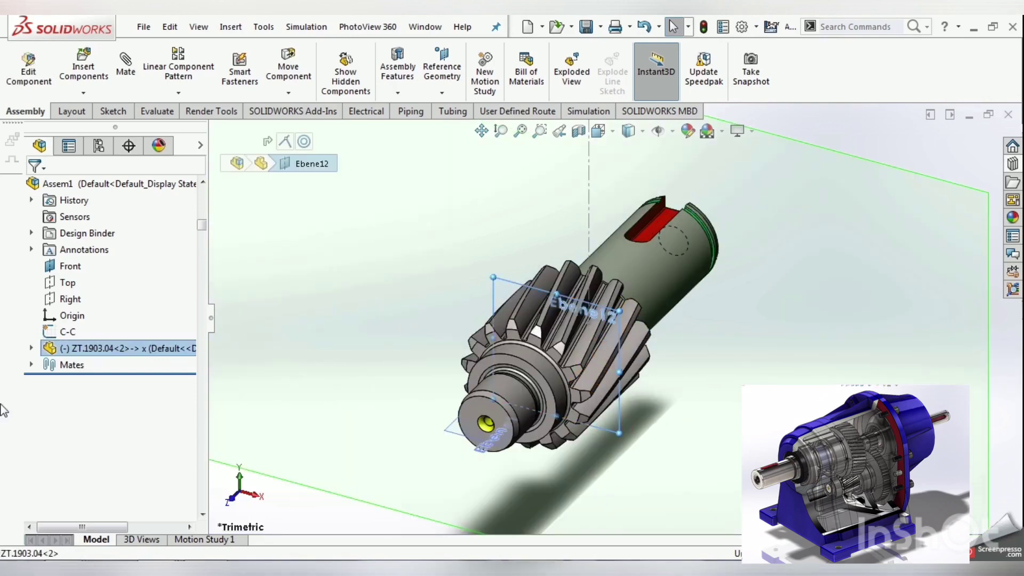
left_click(581, 353)
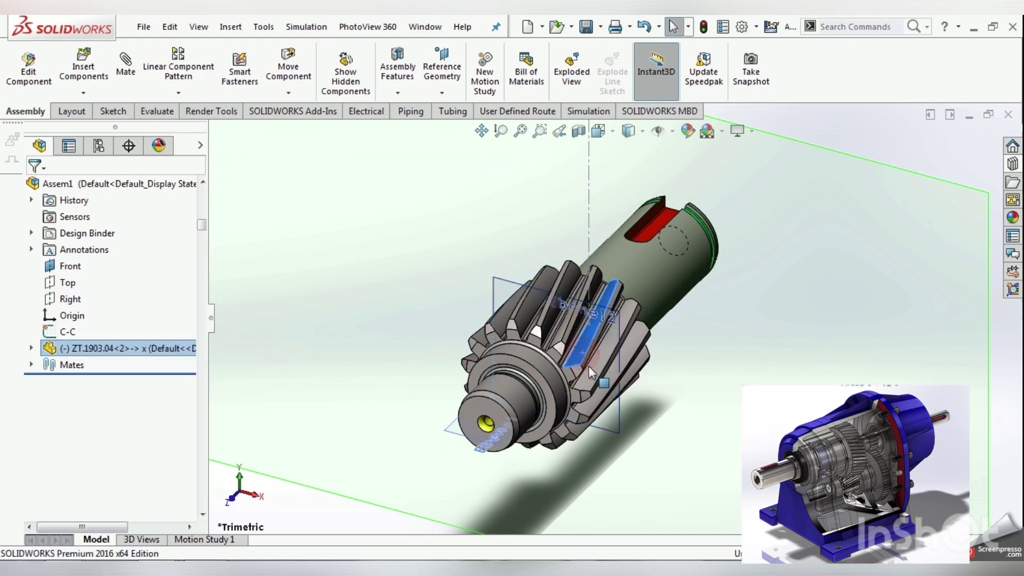
mouse_move(587, 366)
left_mouse_down()
mouse_move(587, 356)
mouse_move(428, 405)
mouse_move(453, 444)
left_mouse_up()
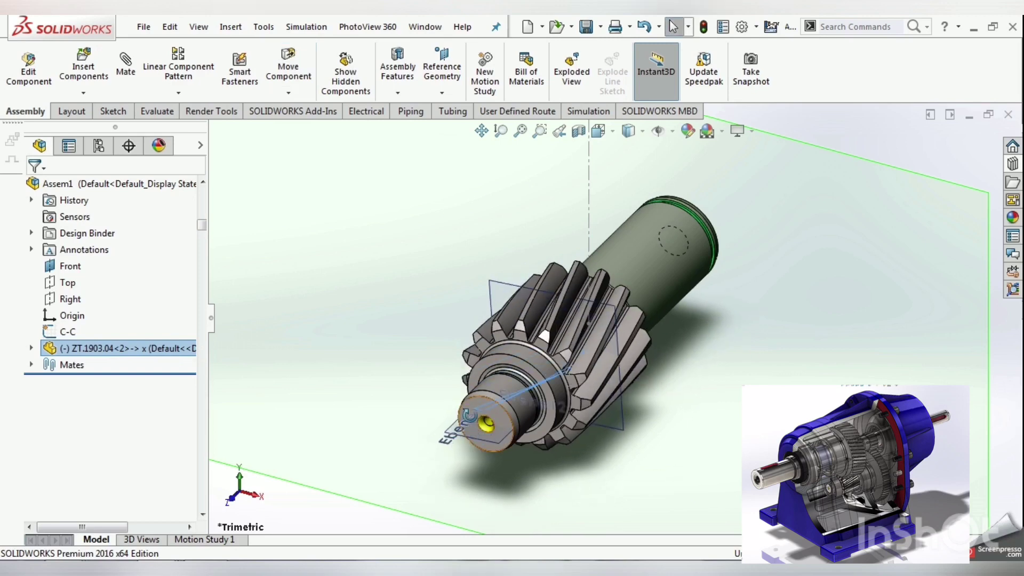
middle_click_drag(468, 415, 393, 460)
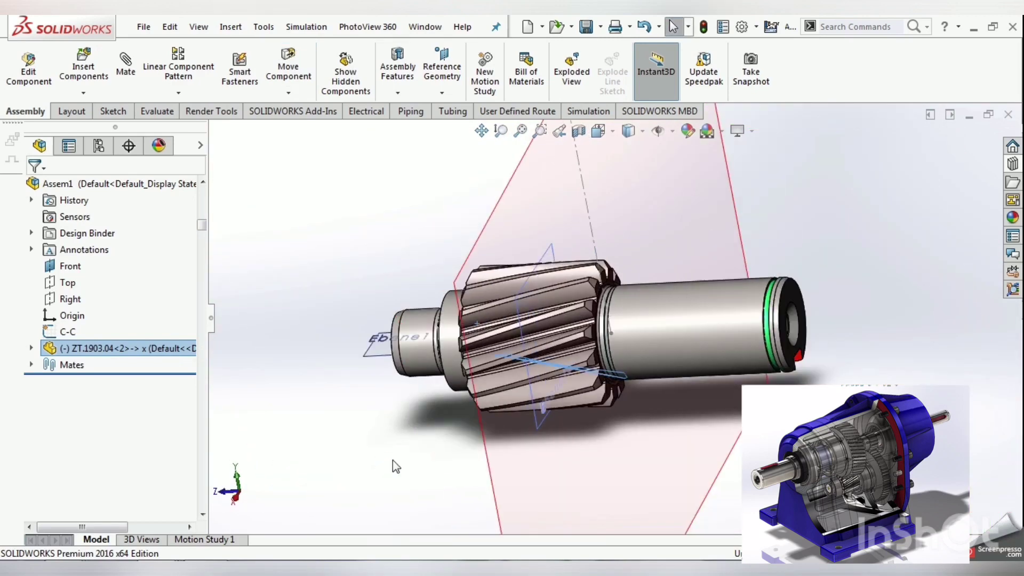
scroll(416, 443, "up", 3)
scroll(474, 416, "up", 2)
mouse_move(510, 408)
middle_mouse_down()
mouse_move(581, 437)
mouse_move(578, 406)
middle_mouse_up()
left_click(578, 405)
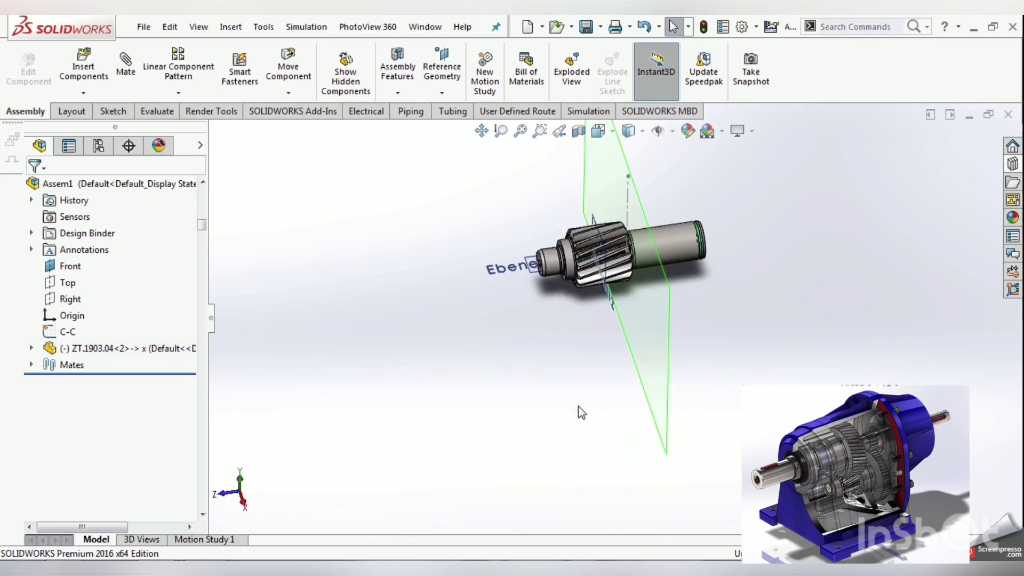
right_click_drag(578, 406, 651, 369)
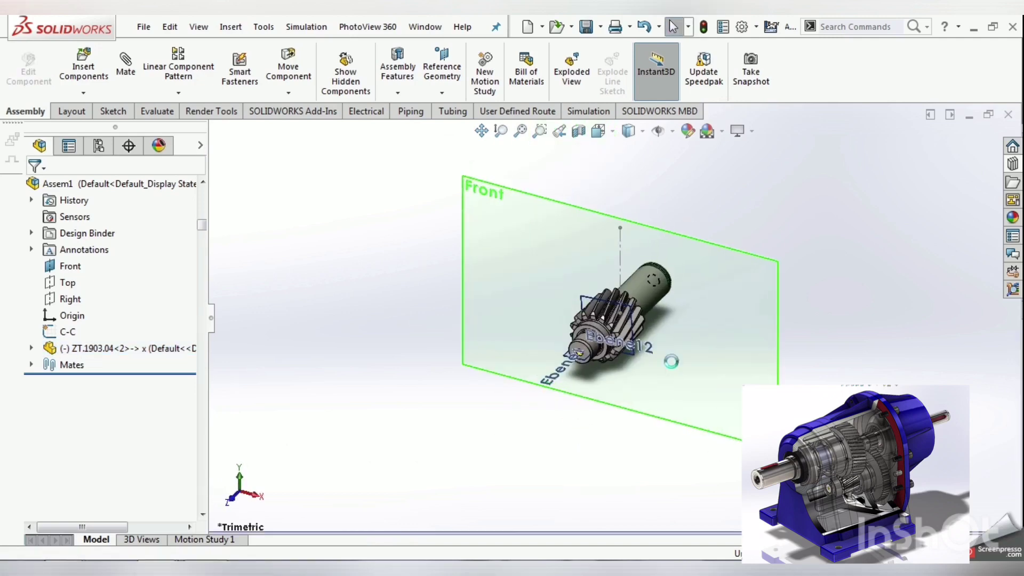
Insert the spur gear ZT.1903.07 to the right of the shaft
left_click(392, 341)
left_click(436, 354)
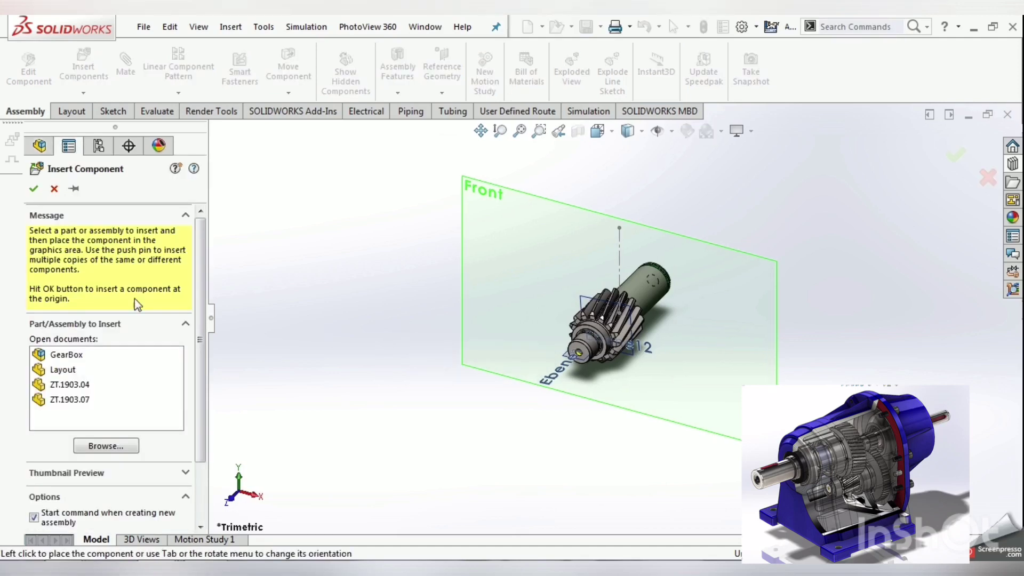
left_click(87, 400)
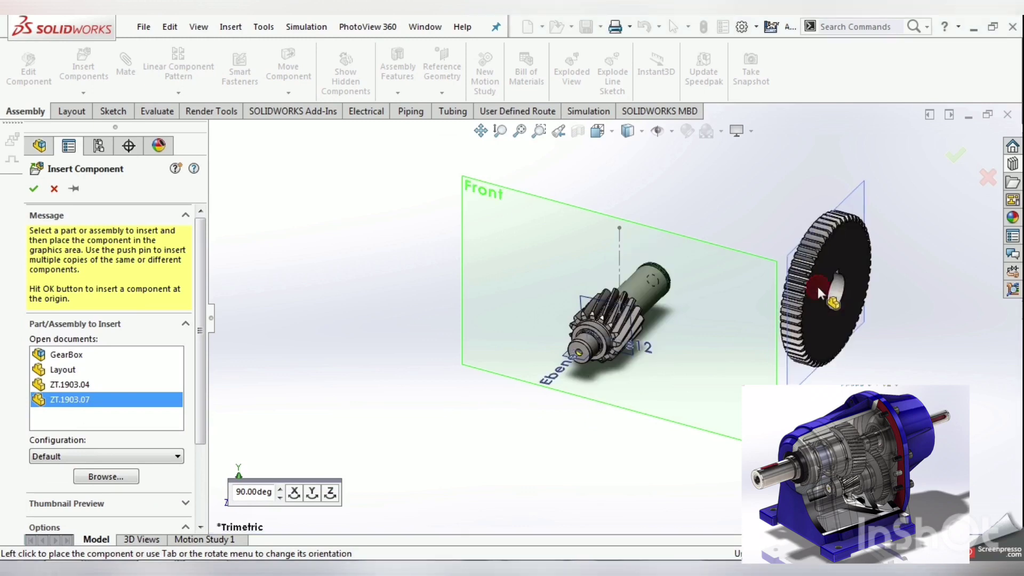
left_click(838, 295)
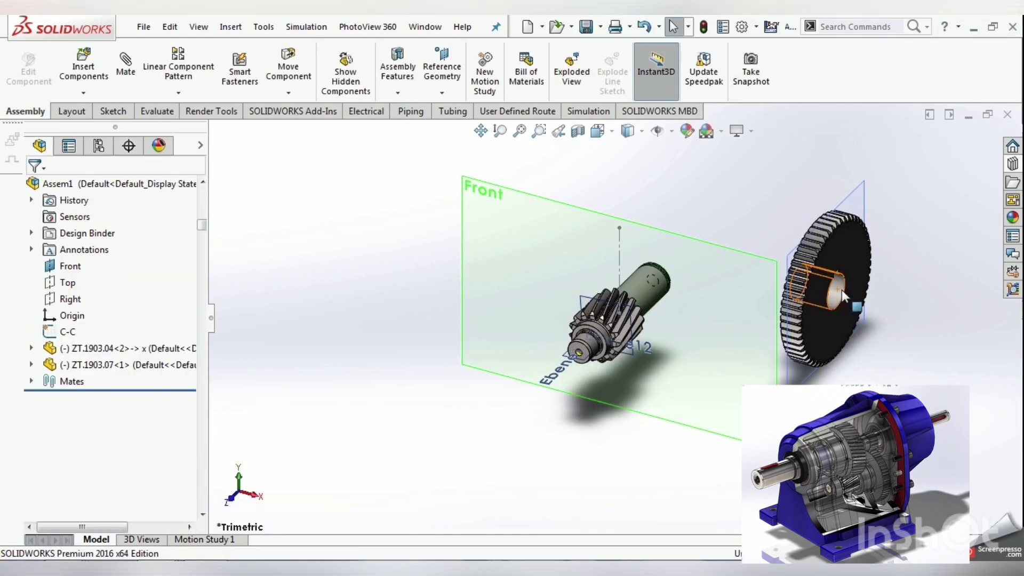
Mate the gear's bore concentric with the shaft's cylindrical face
left_click(836, 291)
left_click(658, 298, "ctrl")
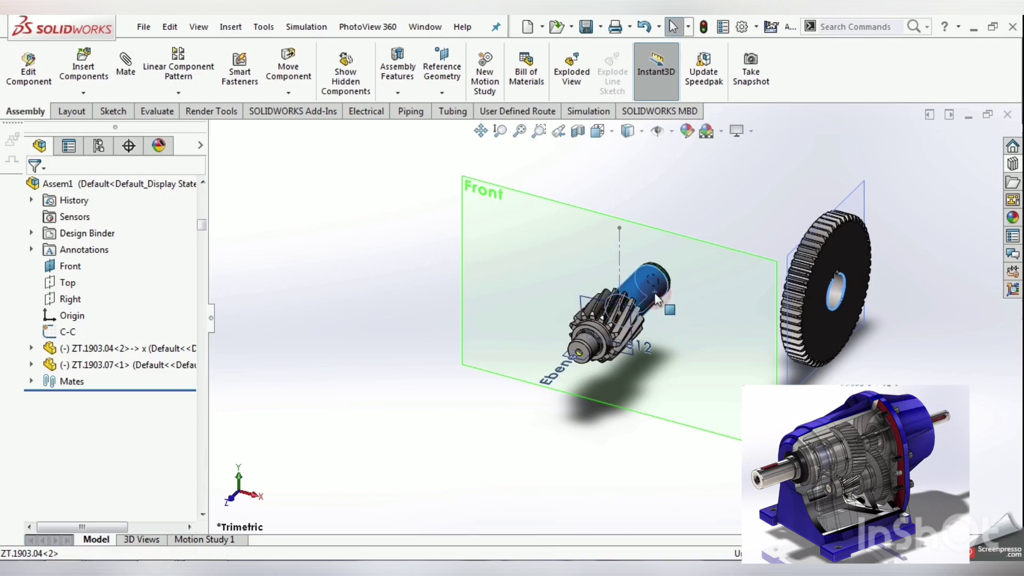
left_click(733, 280)
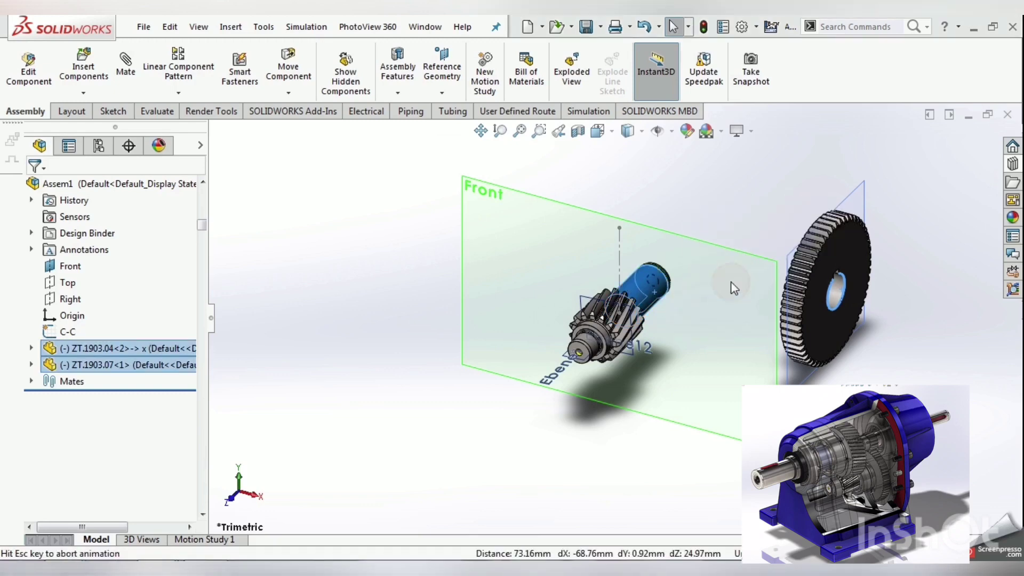
left_click(554, 296)
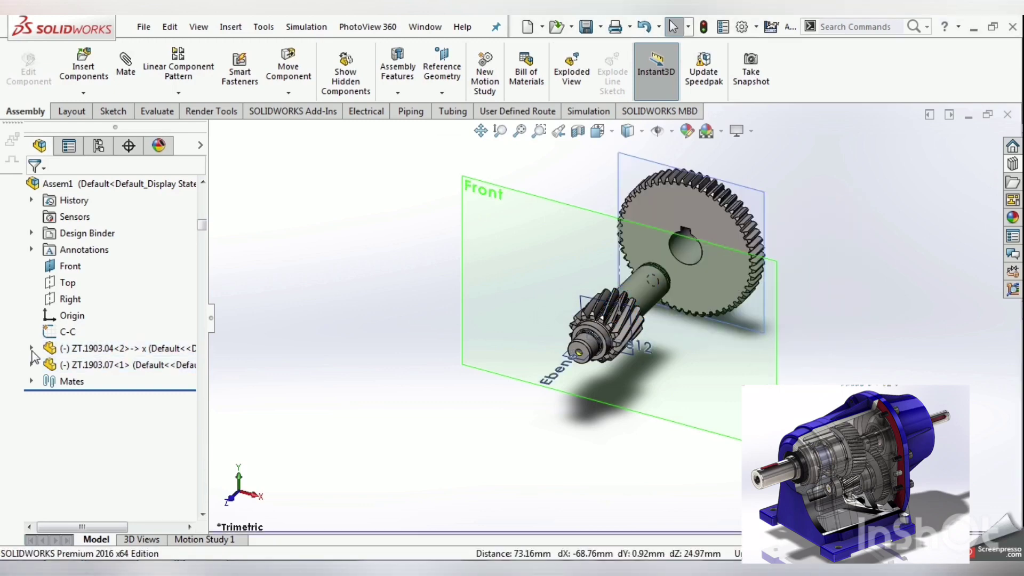
Flip the Concentric3 mate alignment and zoom in on the gear hub and shaft
left_click(32, 365)
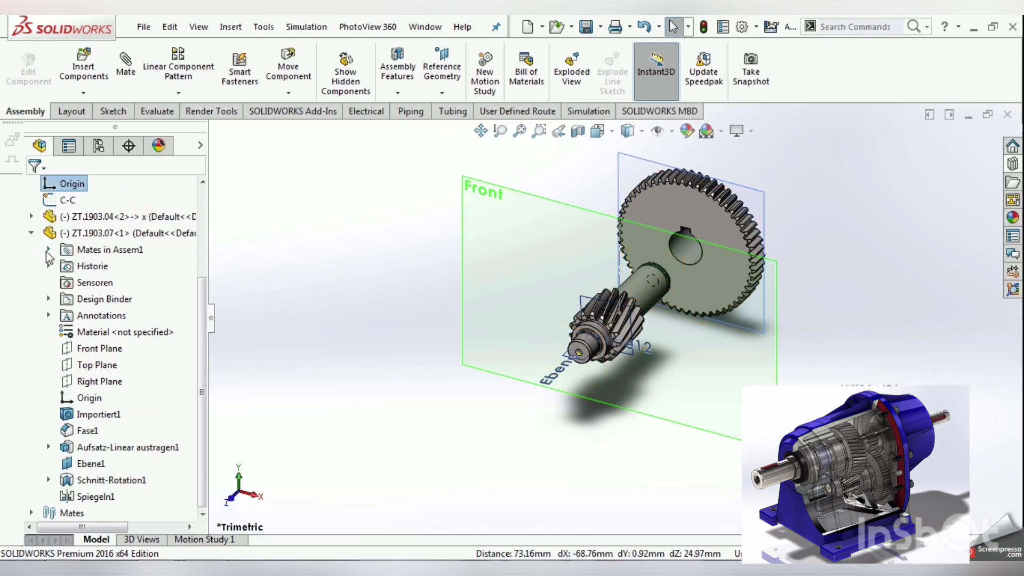
left_click(49, 249)
right_click(99, 267)
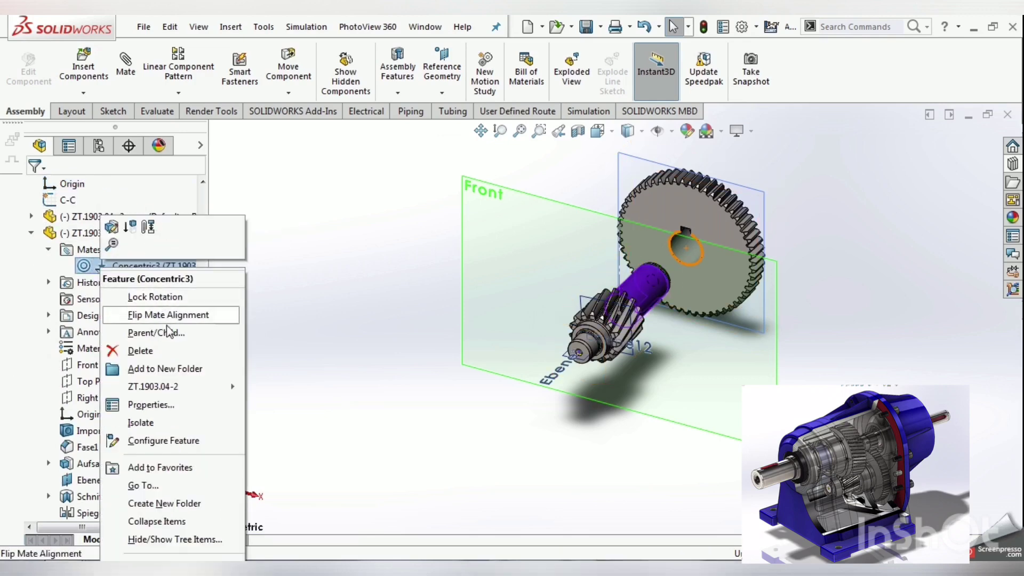
left_click(184, 314)
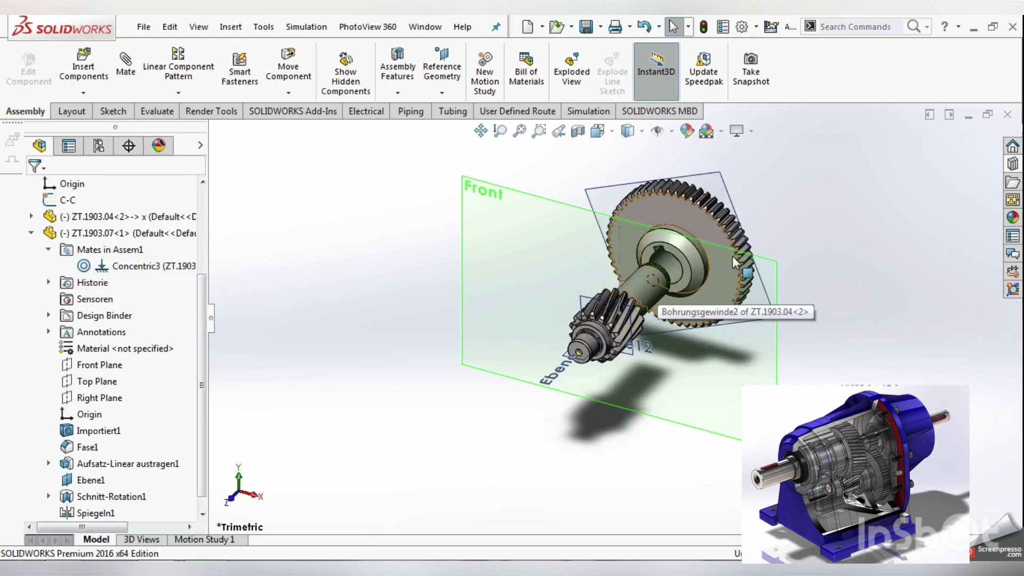
scroll(704, 263, "down", 3)
left_click_drag(704, 263, 725, 229)
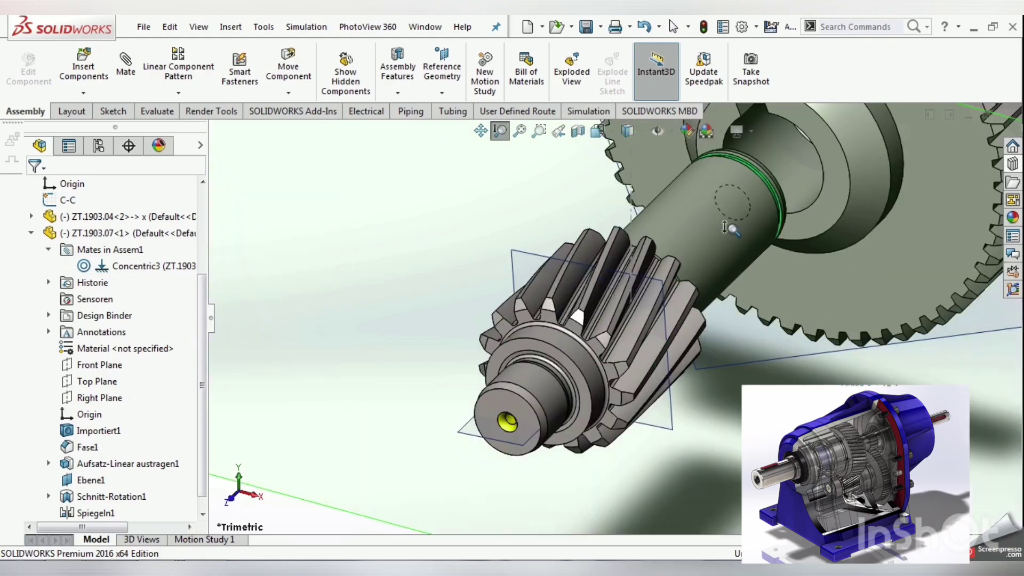
key("Escape")
scroll(502, 350, "down", 2)
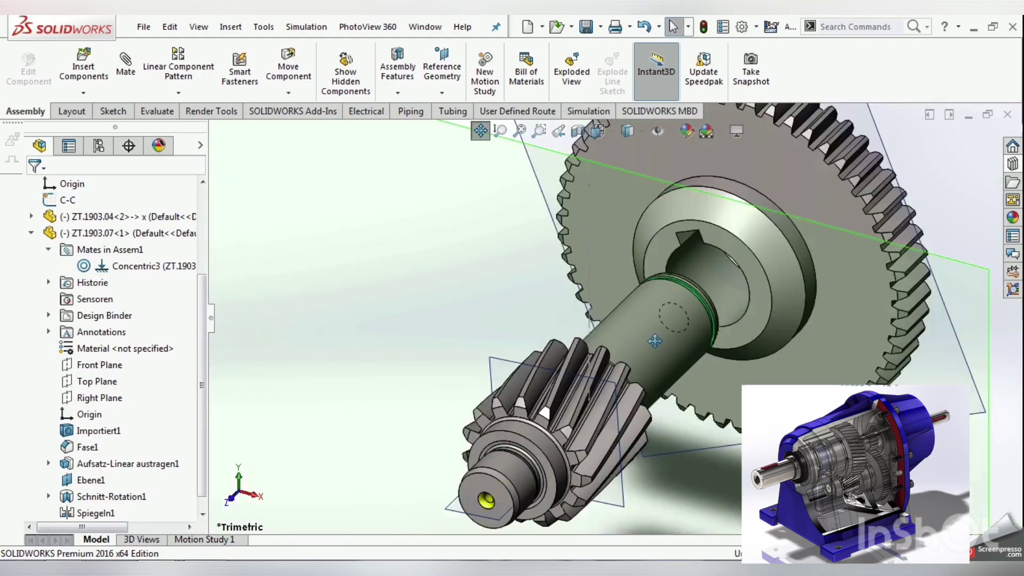
scroll(503, 351, "down", 3)
mouse_move(500, 272)
middle_mouse_down()
mouse_move(568, 287)
mouse_move(587, 329)
middle_mouse_up()
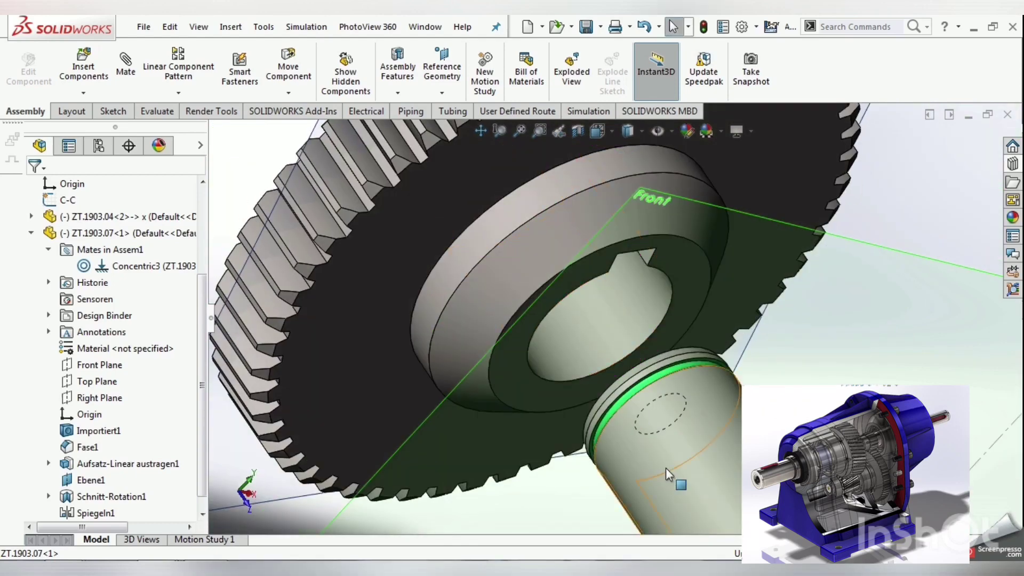
Rotate the shaft and make the key's side face coincident with the gear's keyway face
left_click(667, 467)
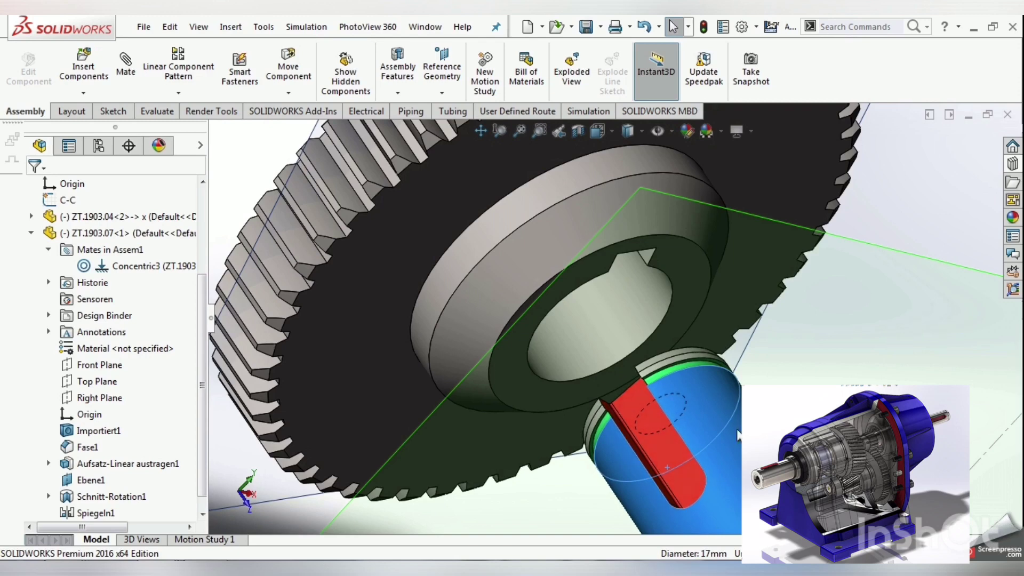
left_click_drag(739, 434, 758, 406)
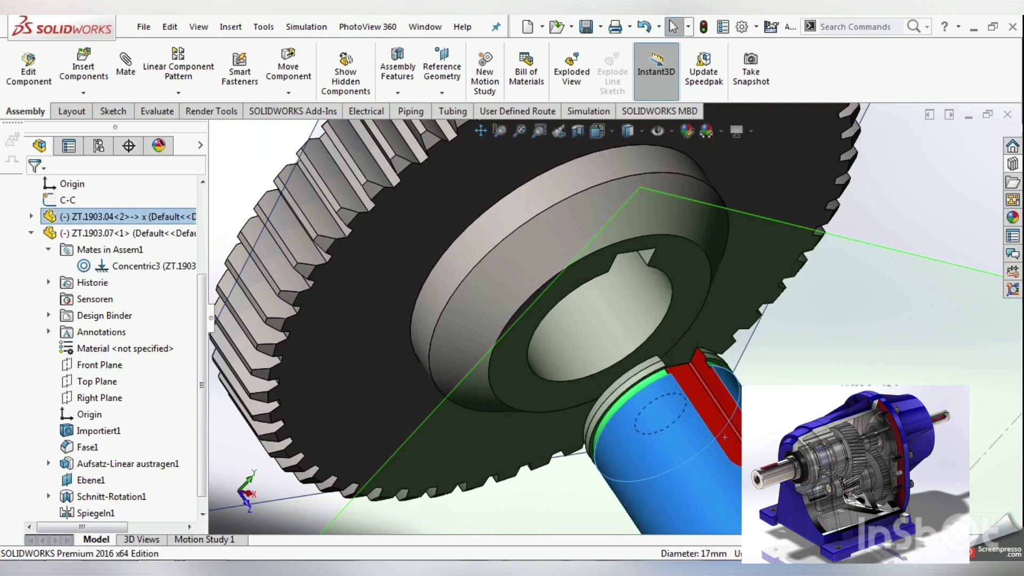
left_click(728, 398)
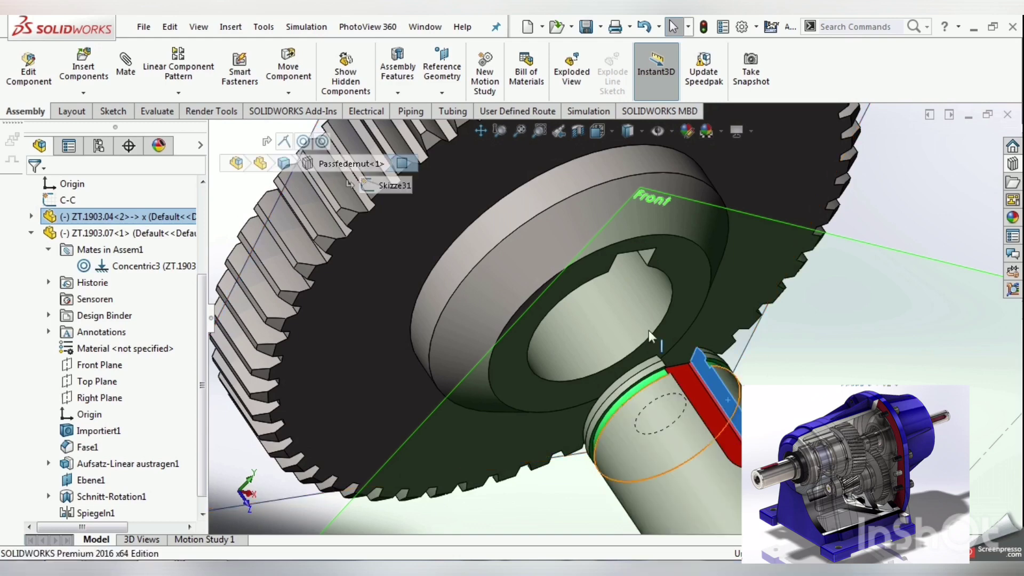
left_click(645, 249)
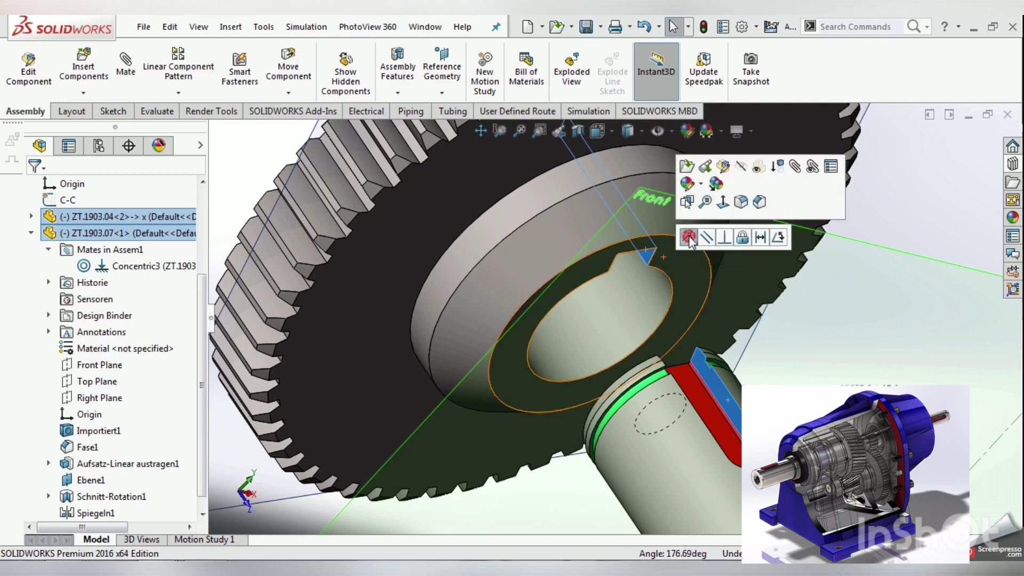
left_click(689, 235)
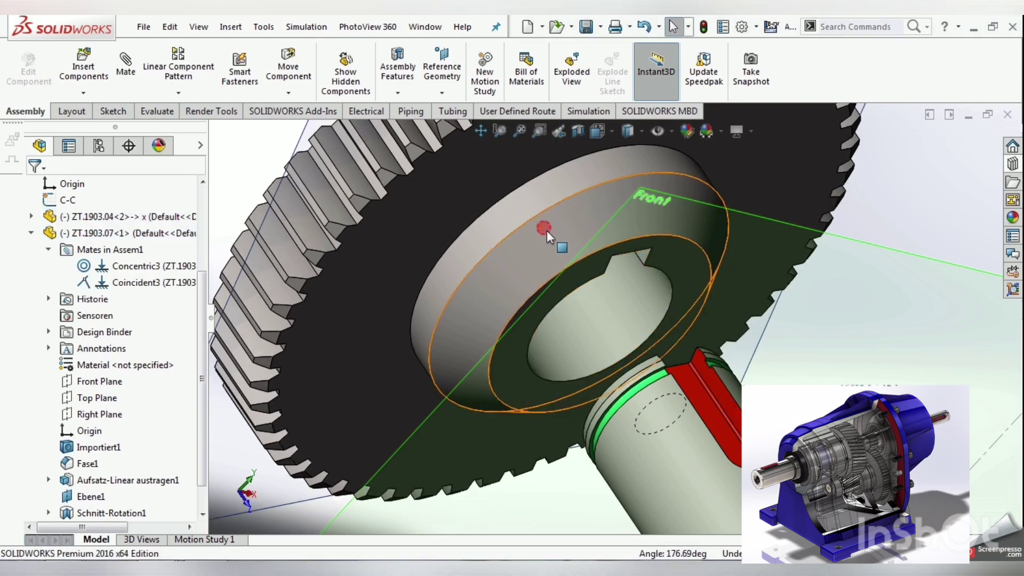
Seat the gear's flat side face against the hub shoulder with a coincident mate
left_click(563, 268)
left_click_drag(630, 319, 721, 442)
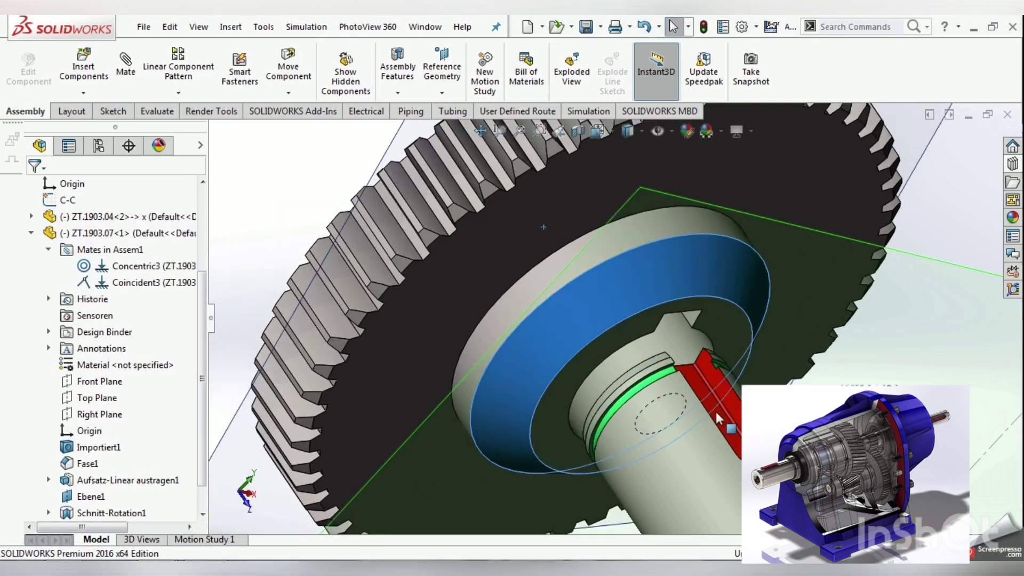
mouse_move(732, 473)
middle_mouse_down()
mouse_move(684, 394)
mouse_move(413, 316)
middle_mouse_up()
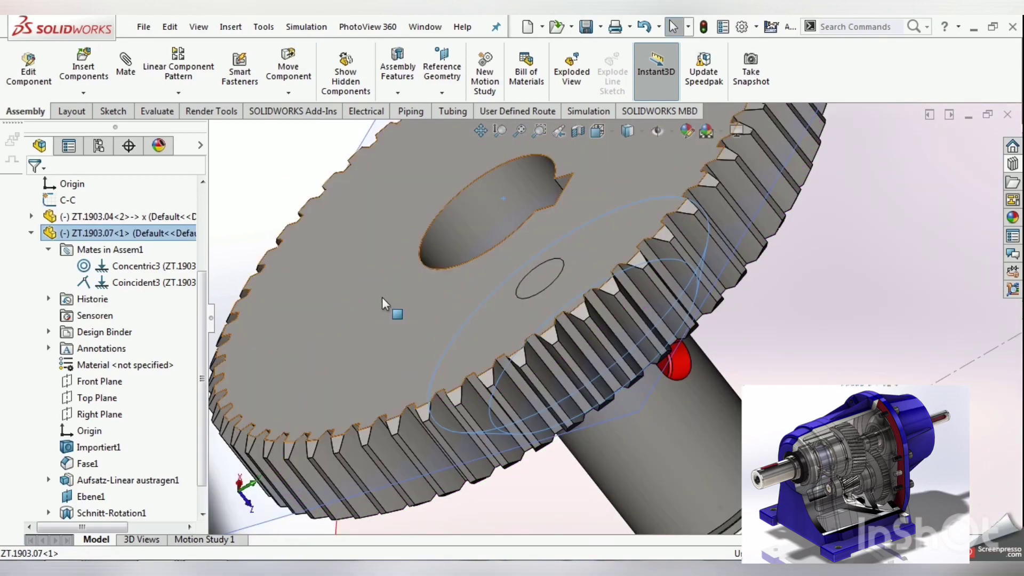
left_click(394, 320)
left_click_drag(394, 320, 528, 410)
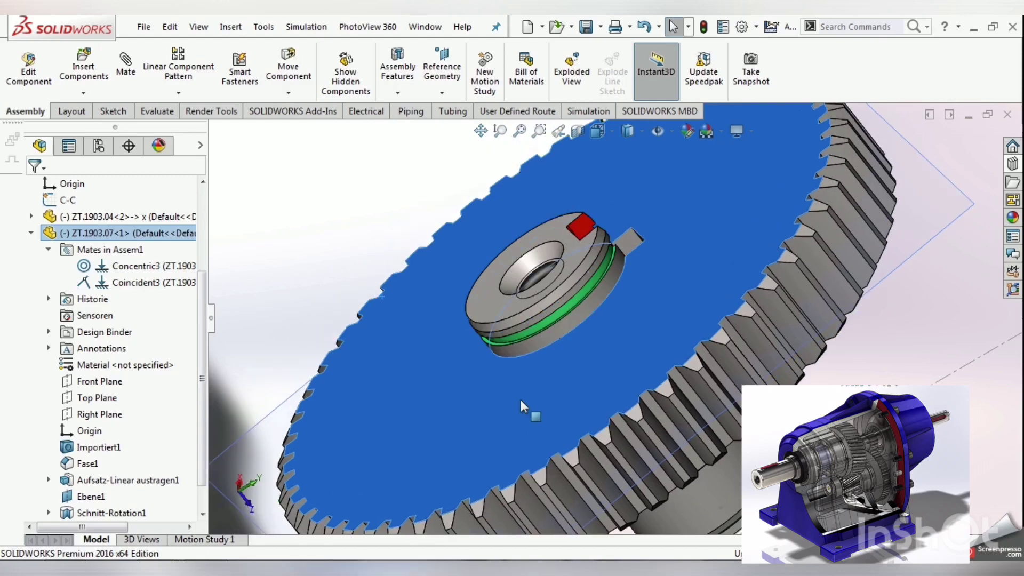
left_click(615, 255)
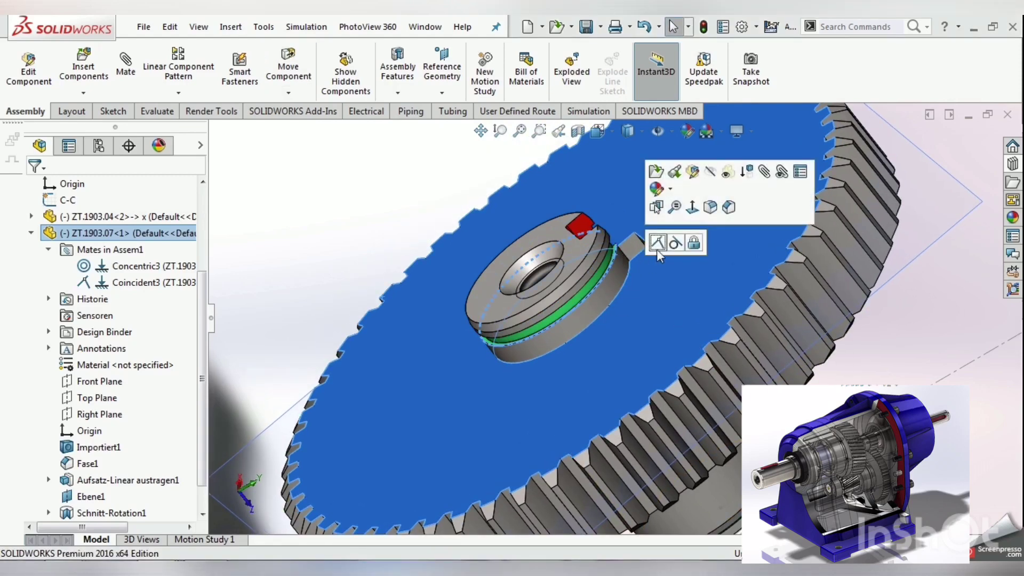
left_click(658, 248)
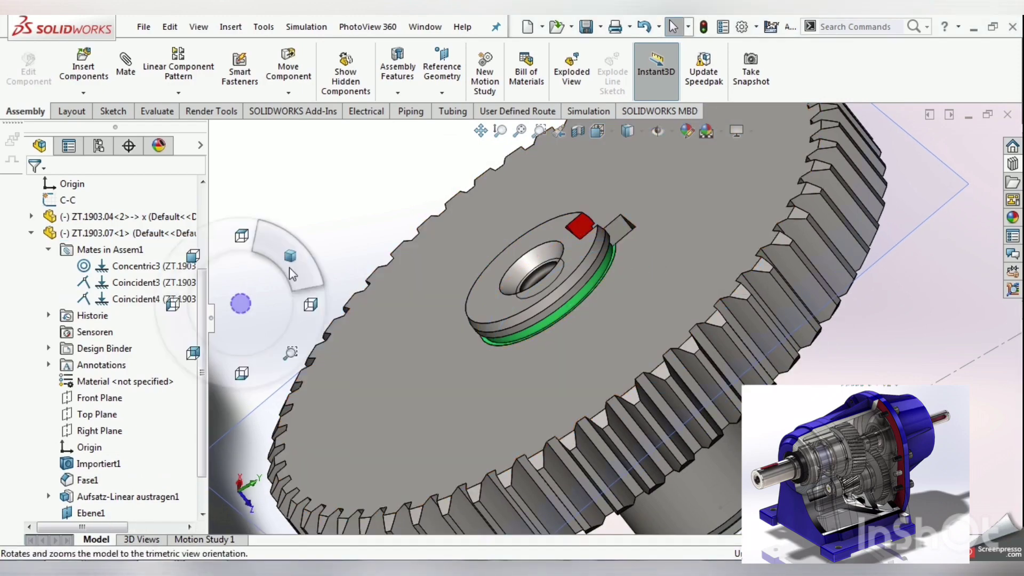
Drag the gear to test its mates and hide the reference planes
middle_click_drag(299, 256, 335, 235)
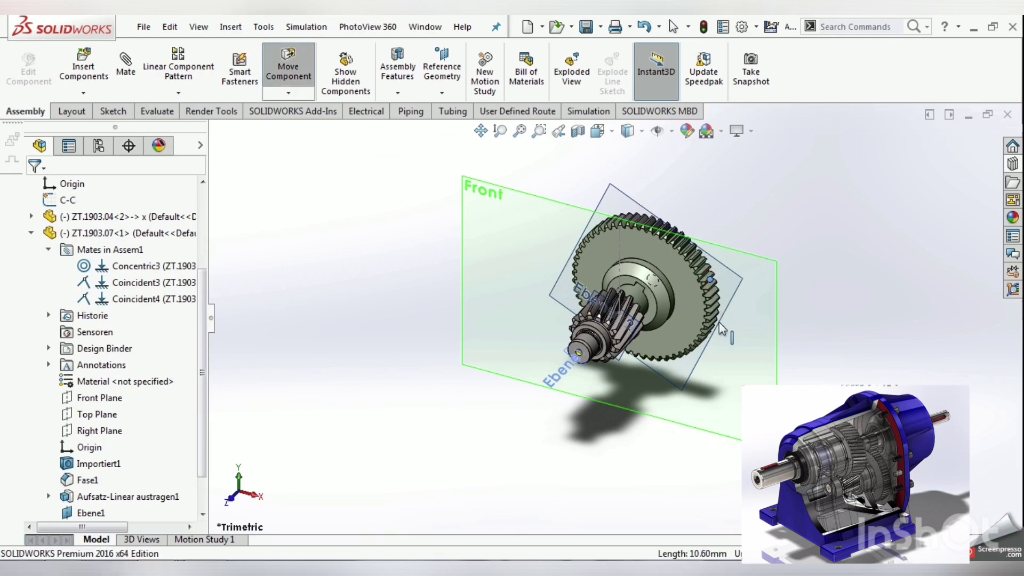
key("Escape")
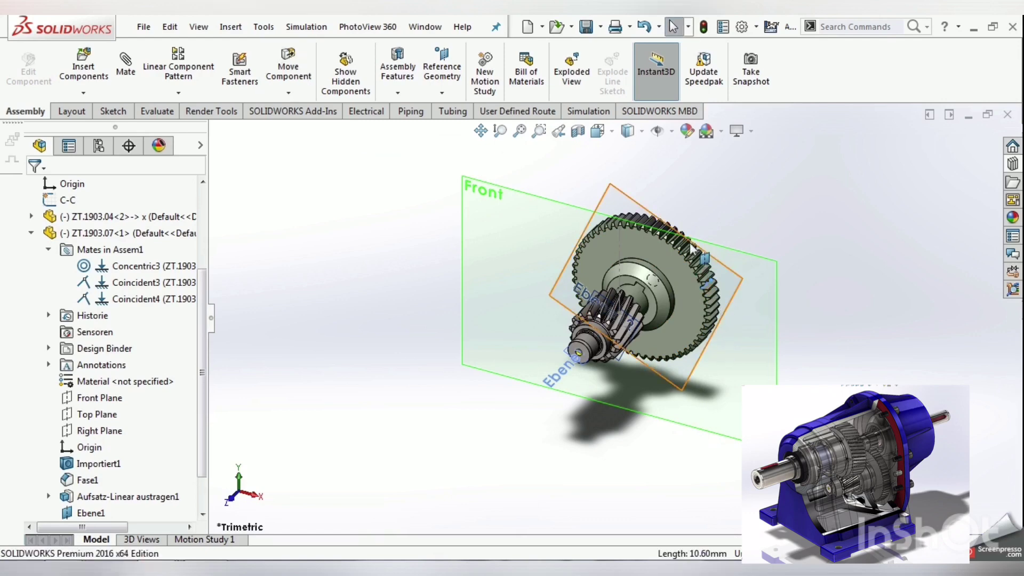
left_click_drag(687, 253, 670, 247)
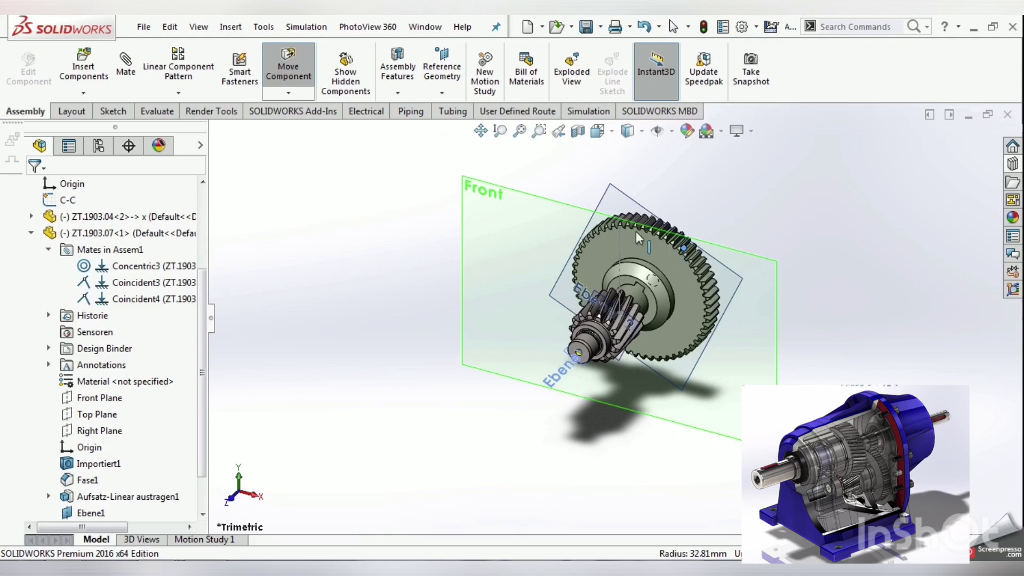
left_click(615, 198)
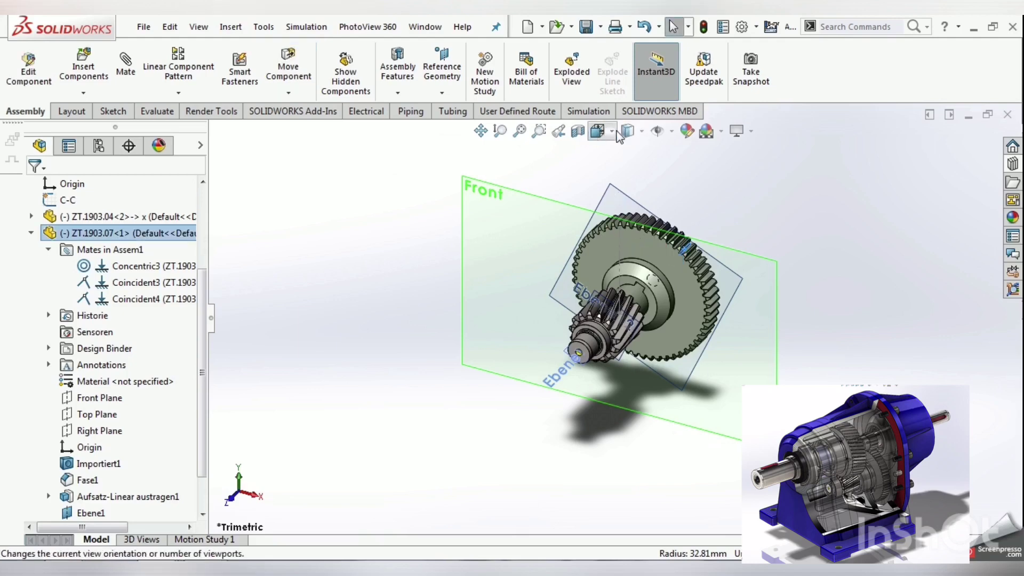
left_click(606, 134)
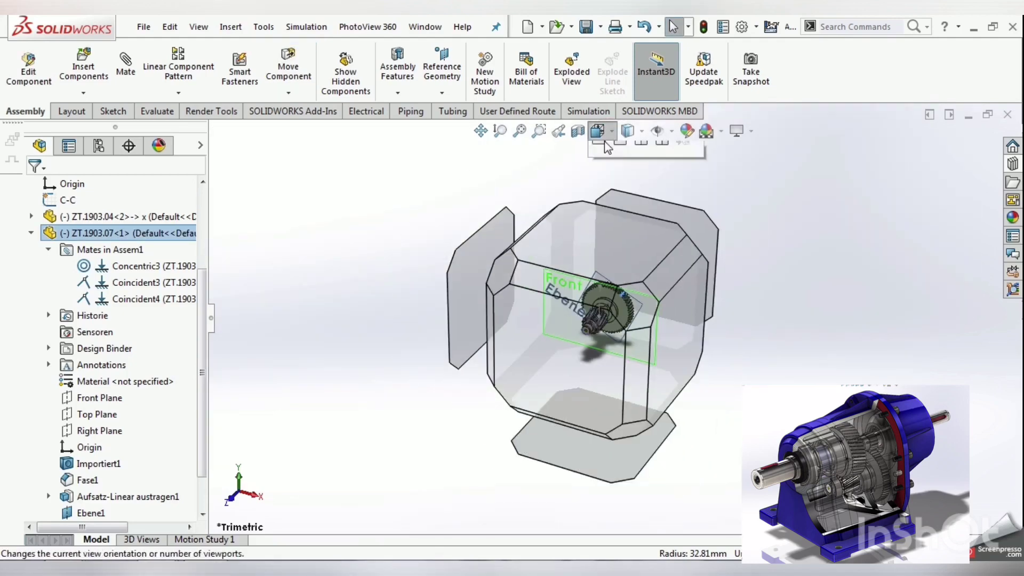
mouse_move(656, 130)
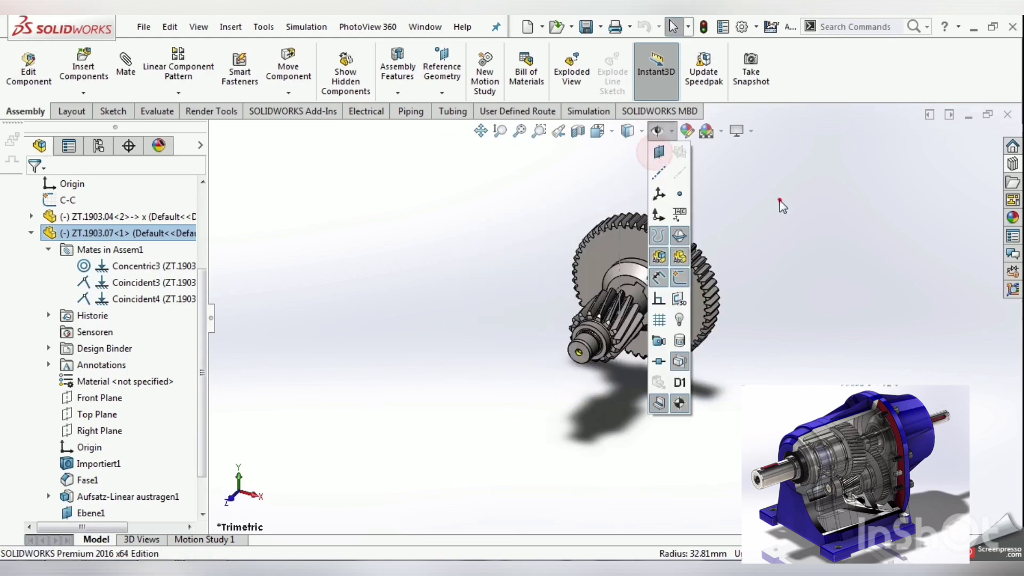
Orbit the gear-and-shaft unit back to a trimetric view with the pinion lower-left
mouse_move(707, 308)
left_mouse_down()
mouse_move(634, 375)
mouse_move(571, 367)
mouse_move(544, 277)
mouse_move(566, 228)
mouse_move(600, 218)
mouse_move(688, 247)
left_mouse_up()
left_click_drag(661, 305, 536, 475)
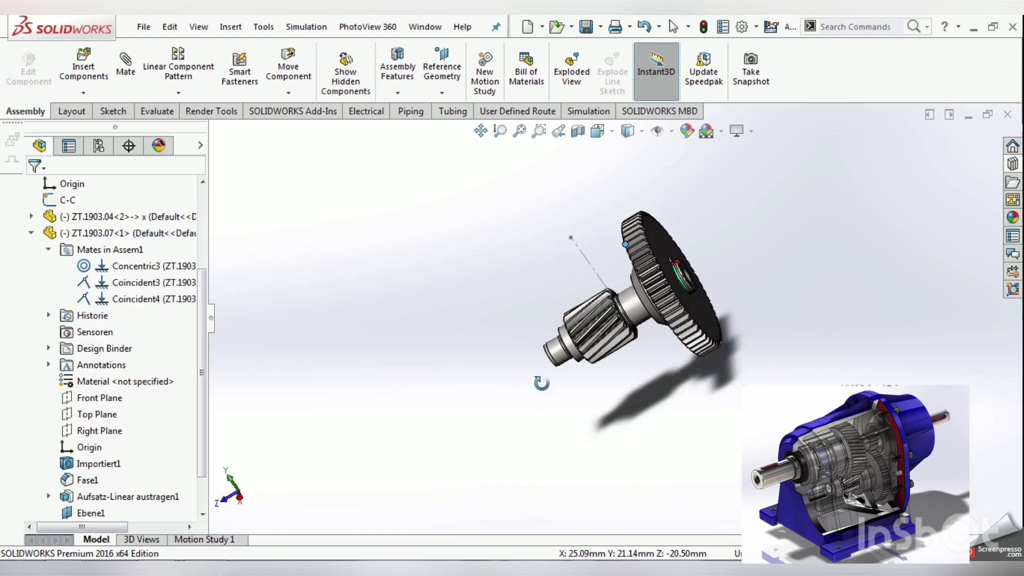
mouse_move(535, 474)
middle_mouse_down()
mouse_move(656, 435)
mouse_move(631, 453)
middle_mouse_up()
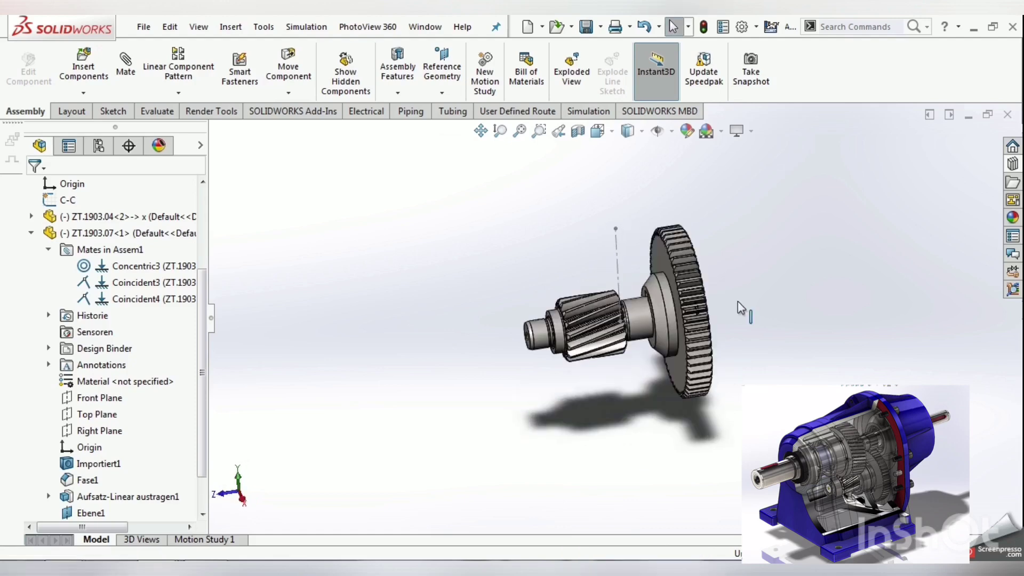
middle_click_drag(646, 417, 648, 295)
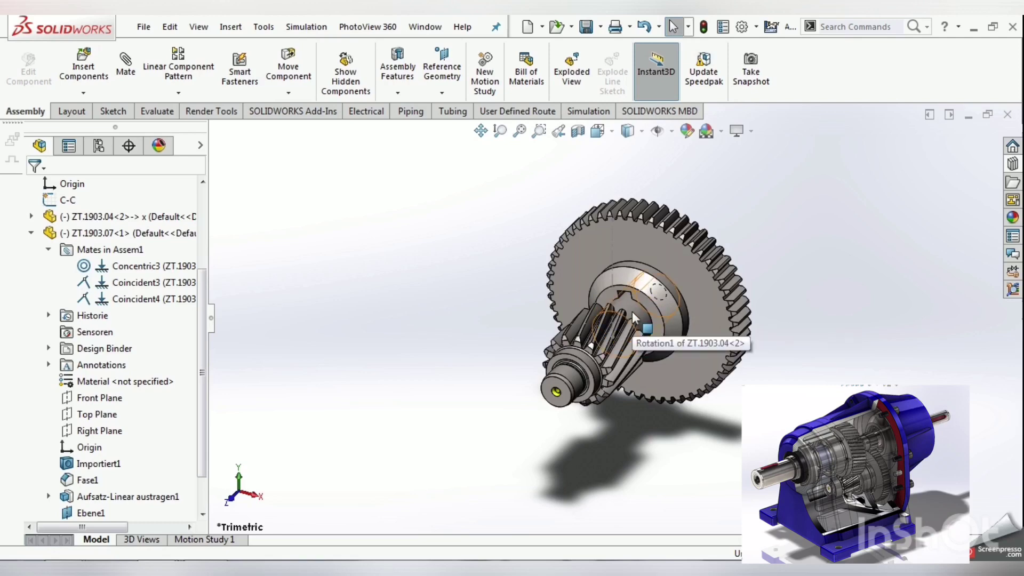
middle_click_drag(521, 292, 578, 263)
middle_click_drag(580, 266, 605, 259)
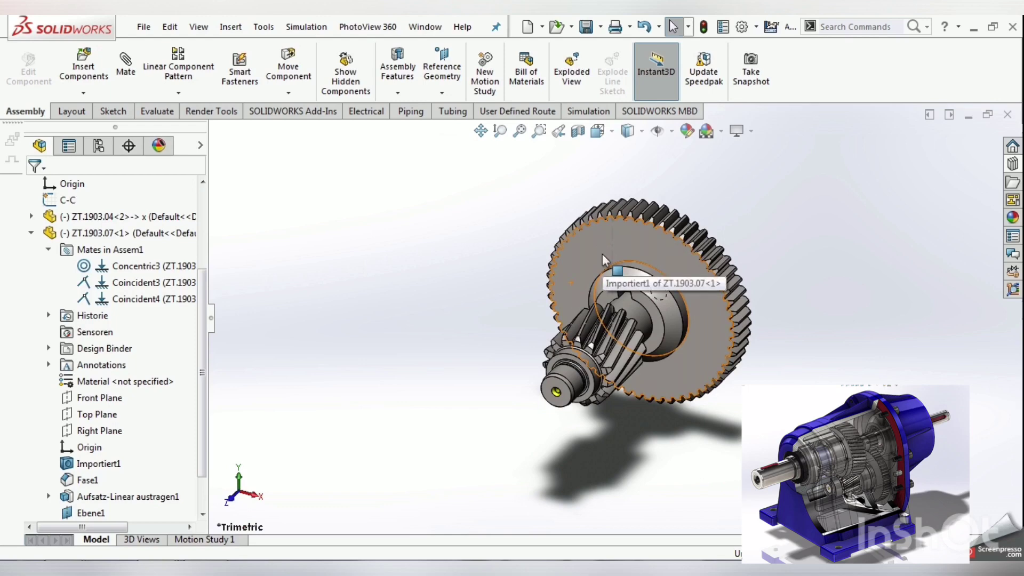
Insert helical gear ZT.1903.08 beside the geared shaft, its hub face turned toward the viewer
key("s")
left_click(447, 283)
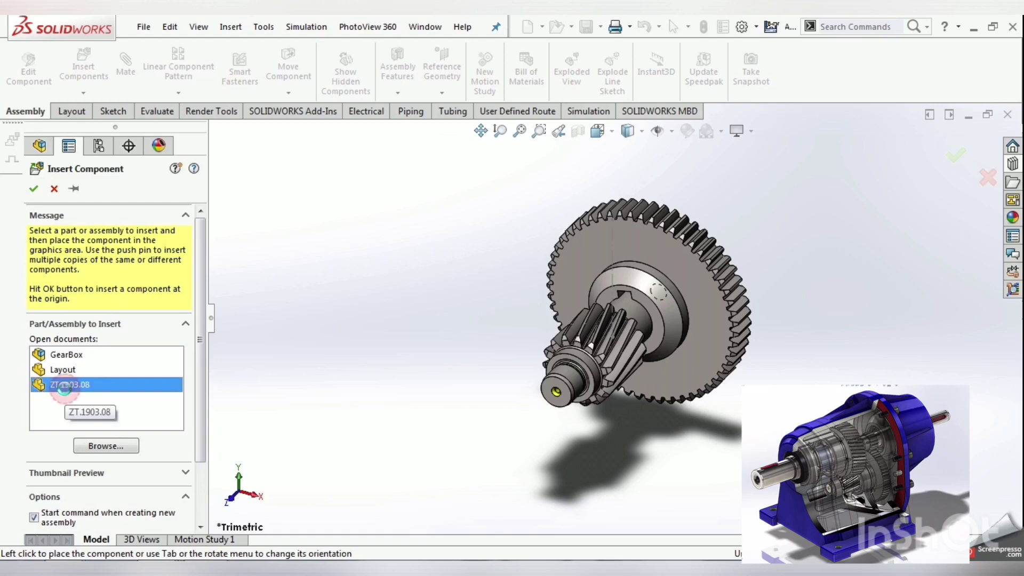
left_click(69, 385)
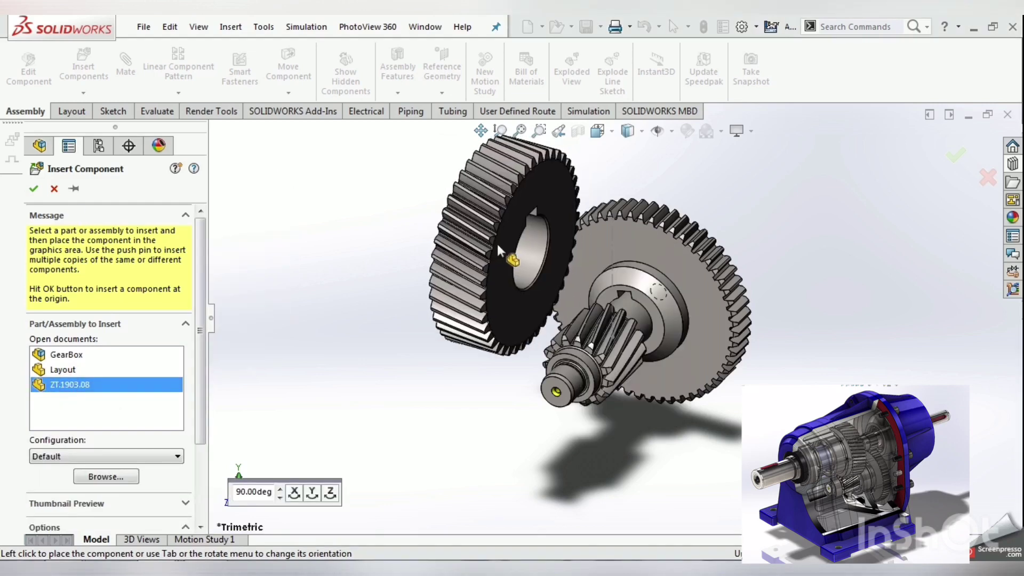
left_click(482, 278)
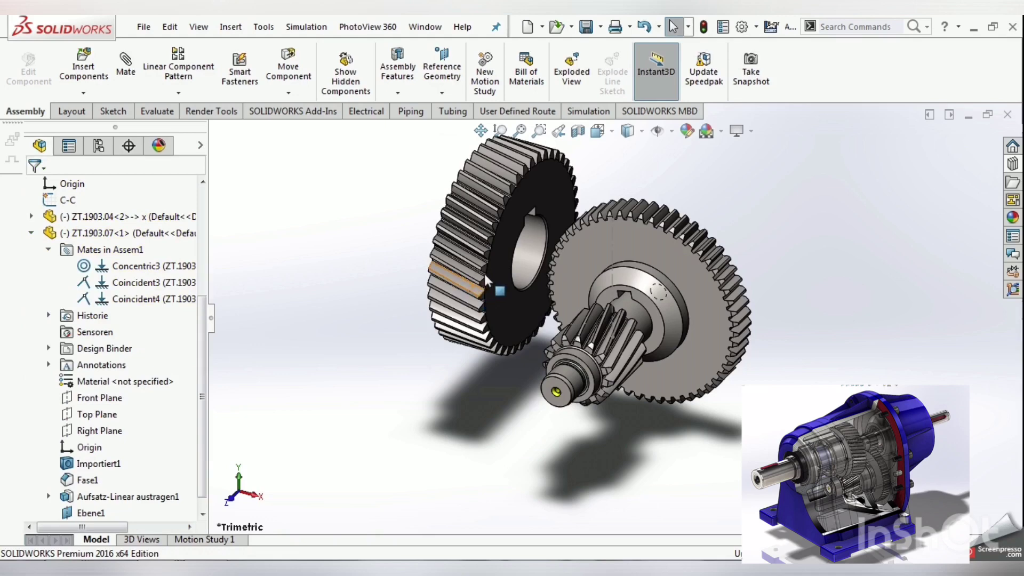
right_click_drag(484, 271, 555, 270)
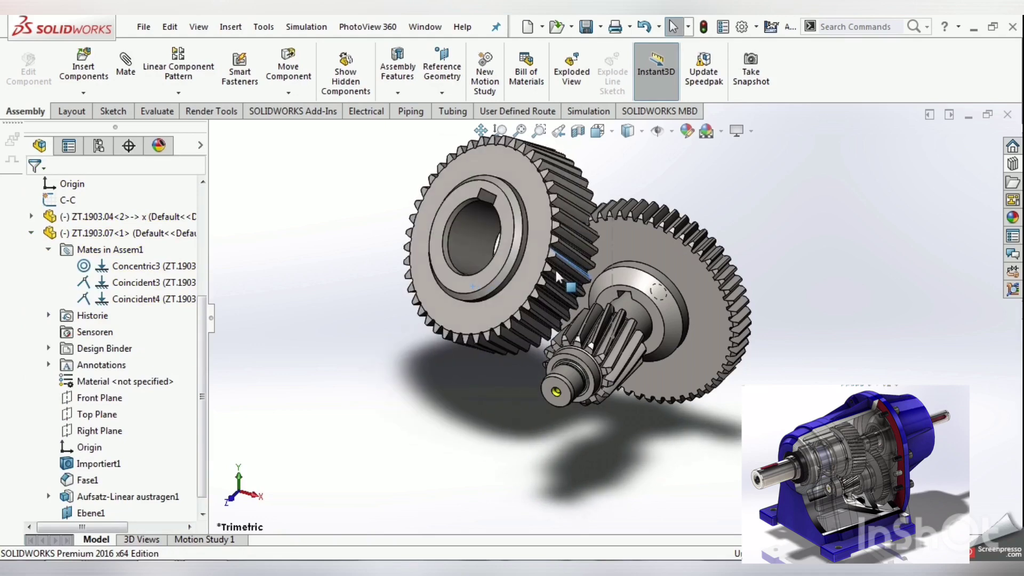
left_click(521, 283)
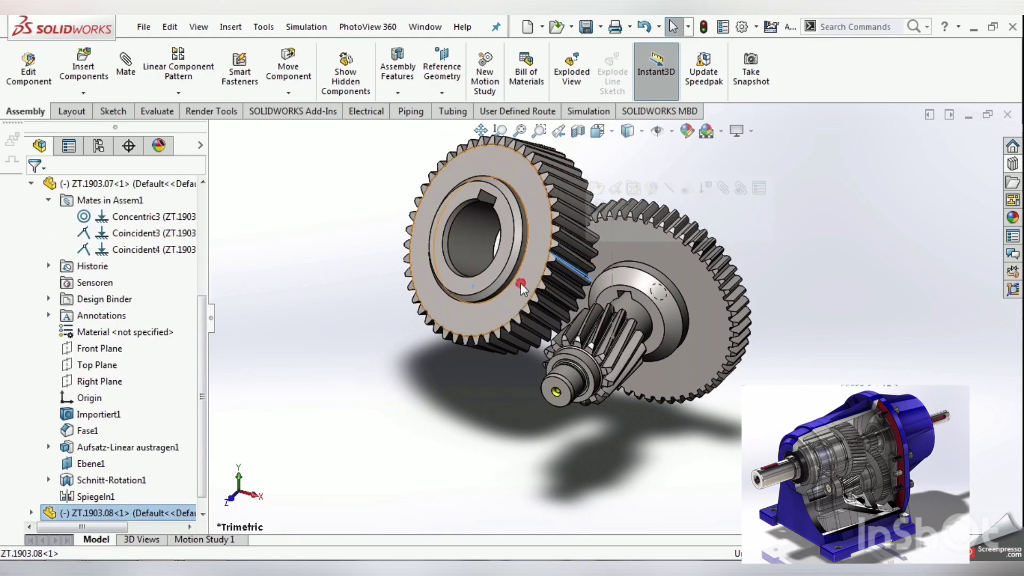
Space the new gear's front face 1.00 mm from the pinion face with a distance mate
left_click(521, 283)
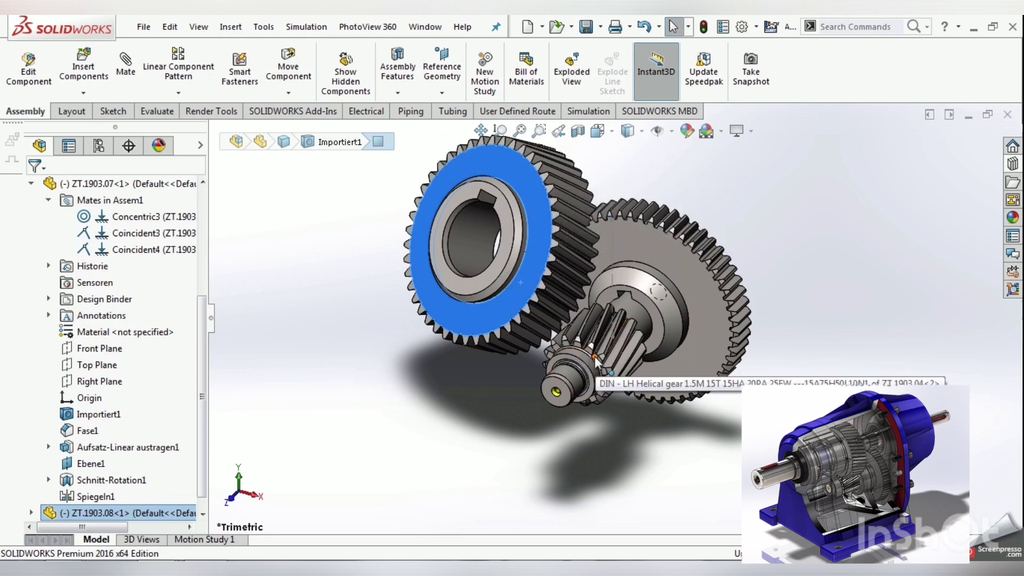
scroll(596, 363, "down", 1)
scroll(596, 363, "down", 3)
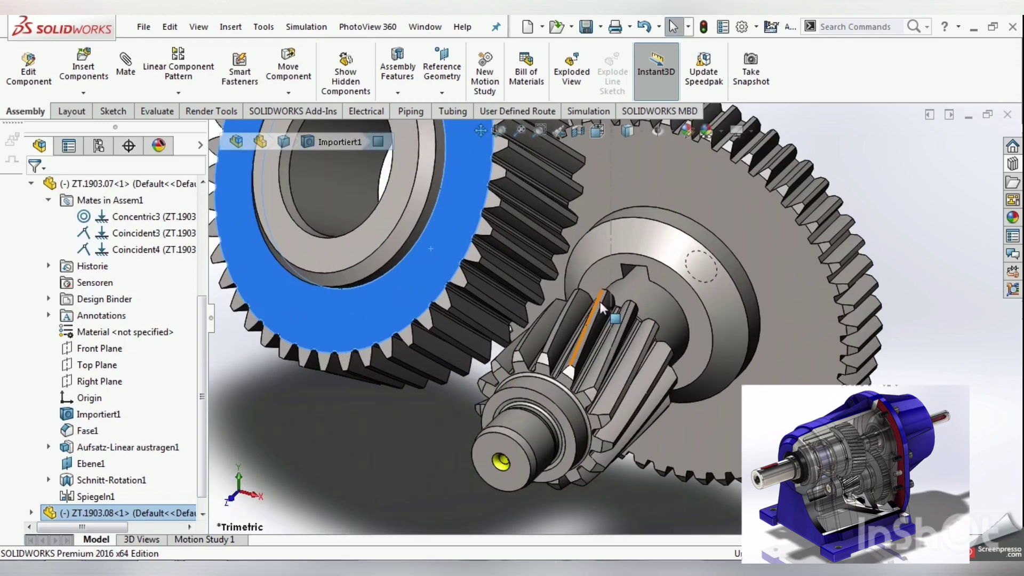
left_click(569, 379, "ctrl")
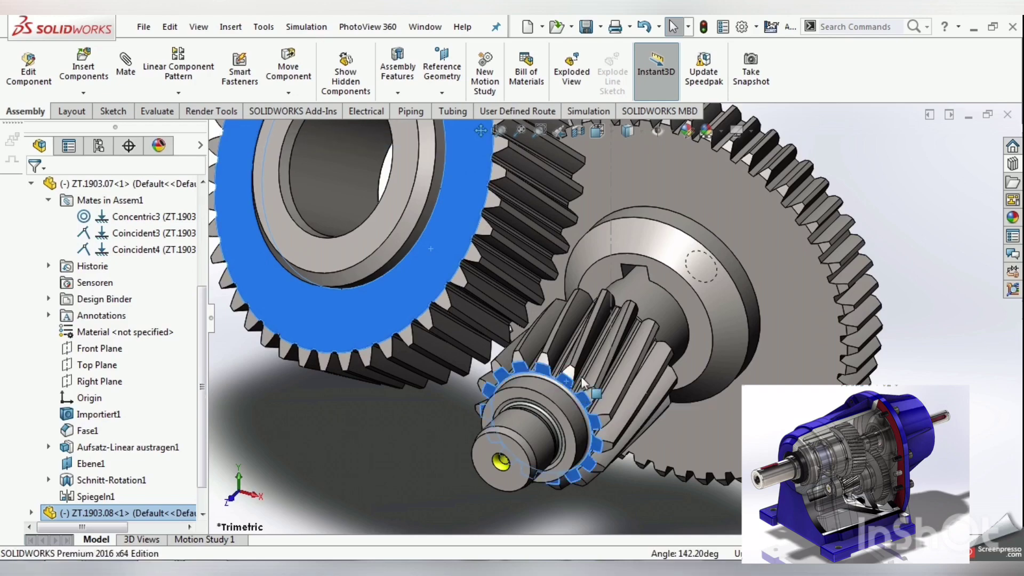
left_click(680, 373)
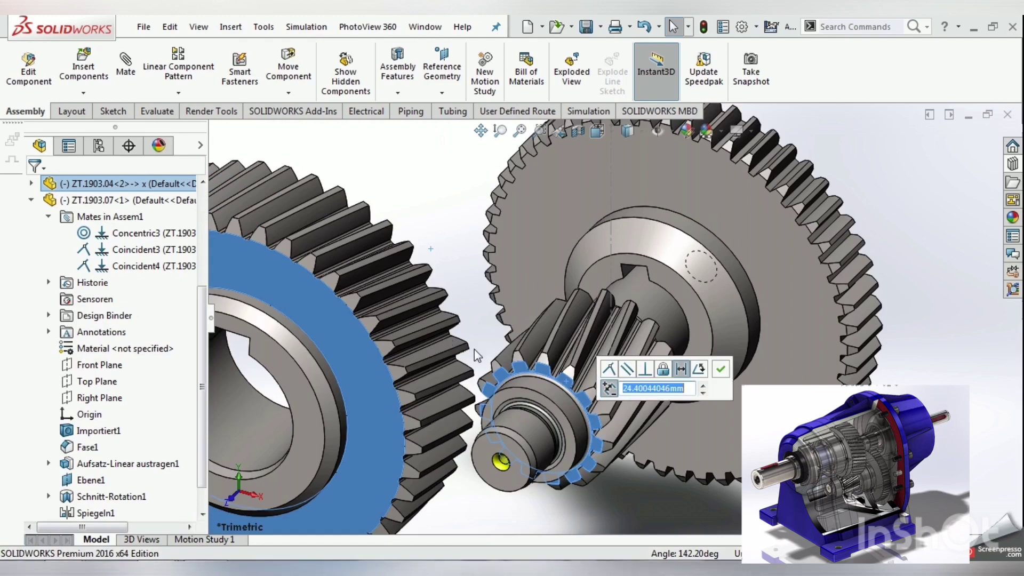
type("1")
key("Return")
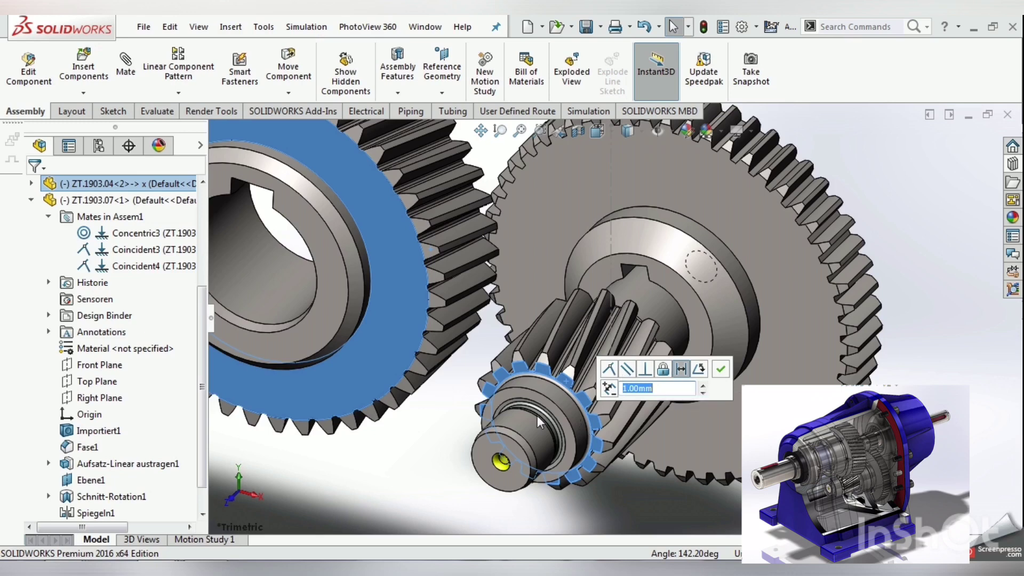
left_click(721, 369)
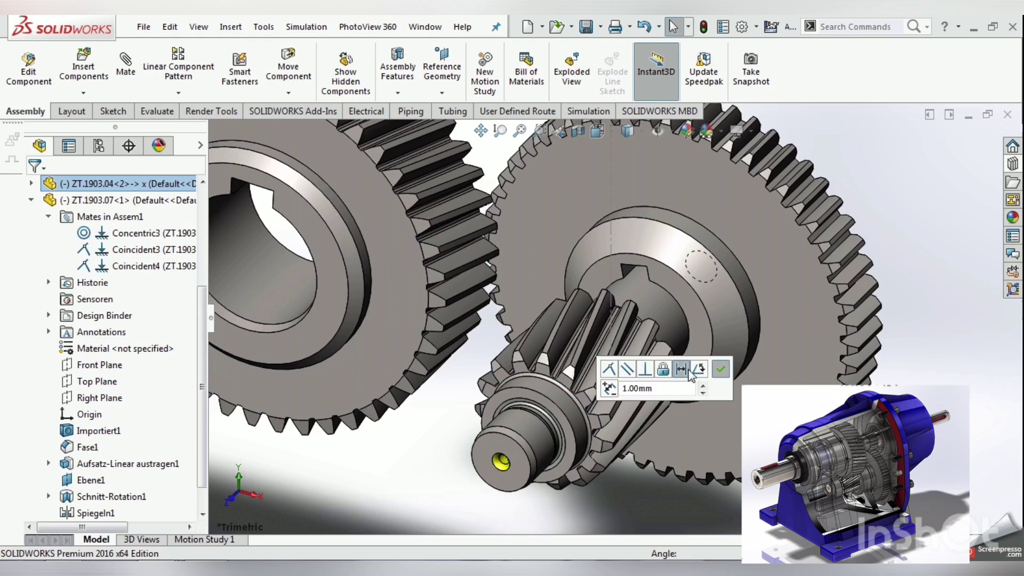
Select the new gear's bore face, orbit so both gears face the camera, and hide ZT.1903.07
left_click(240, 277)
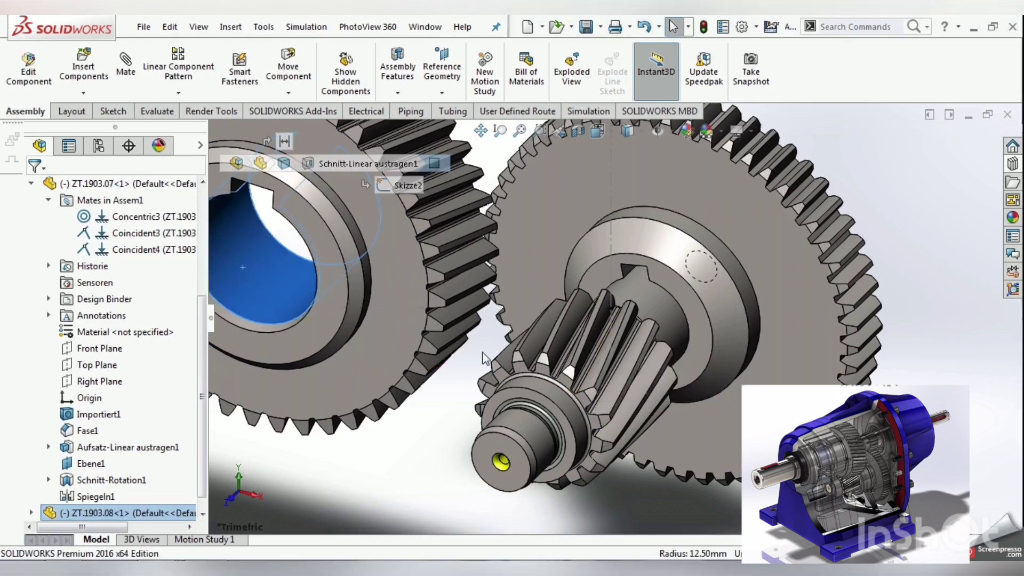
scroll(486, 355, "up", 5)
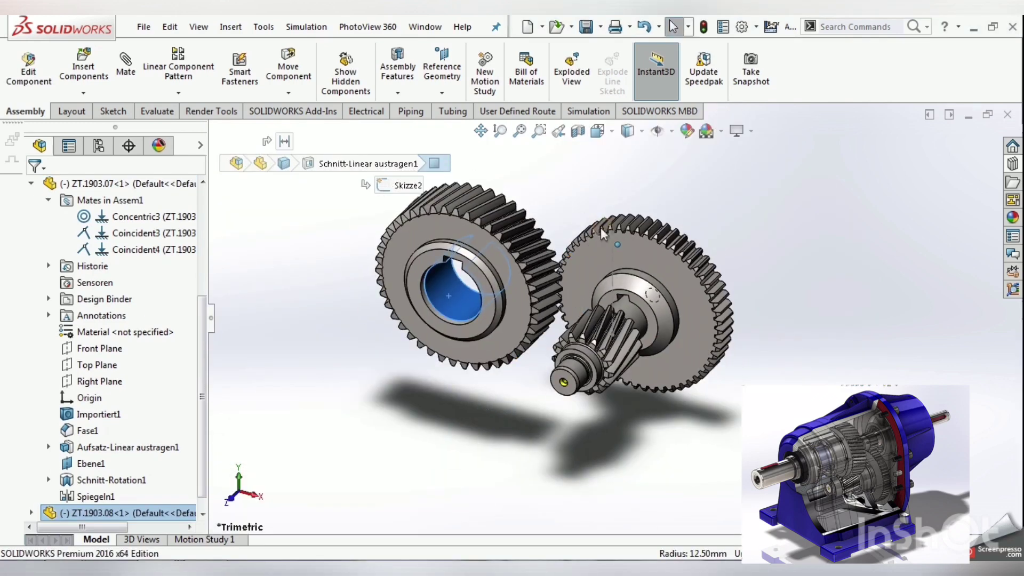
mouse_move(613, 232)
middle_mouse_down()
mouse_move(675, 223)
mouse_move(655, 217)
middle_mouse_up()
left_click(655, 217)
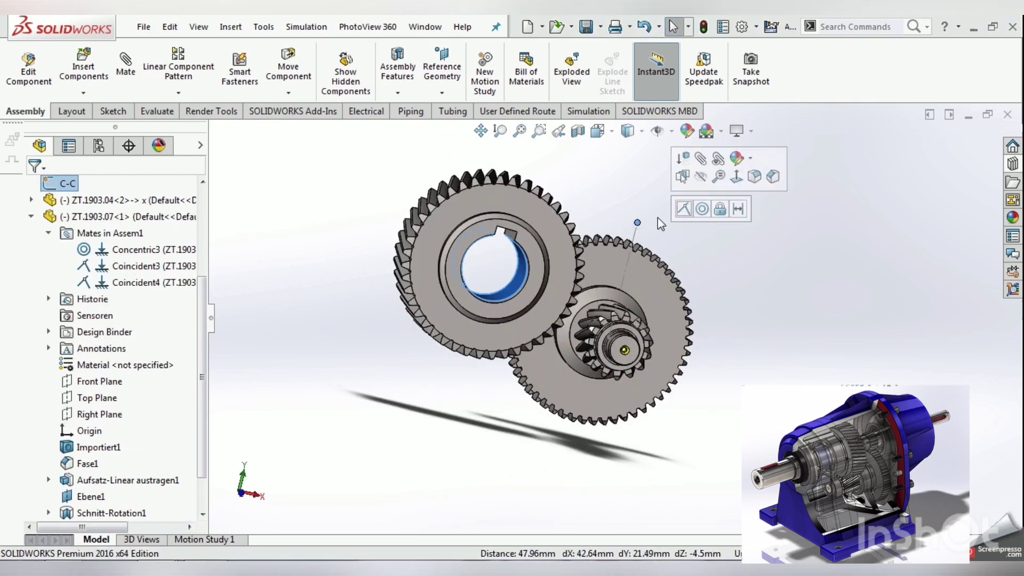
left_click(684, 209)
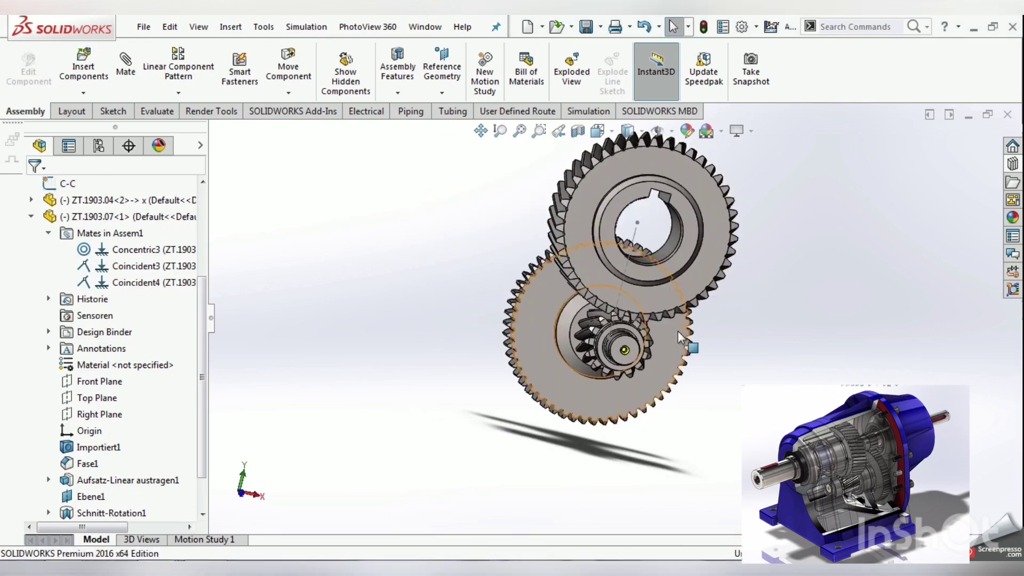
Orbit and zoom in on the new gear's teeth meshing with the pinion shaft
mouse_move(679, 336)
middle_mouse_down()
mouse_move(586, 320)
mouse_move(513, 367)
middle_mouse_up()
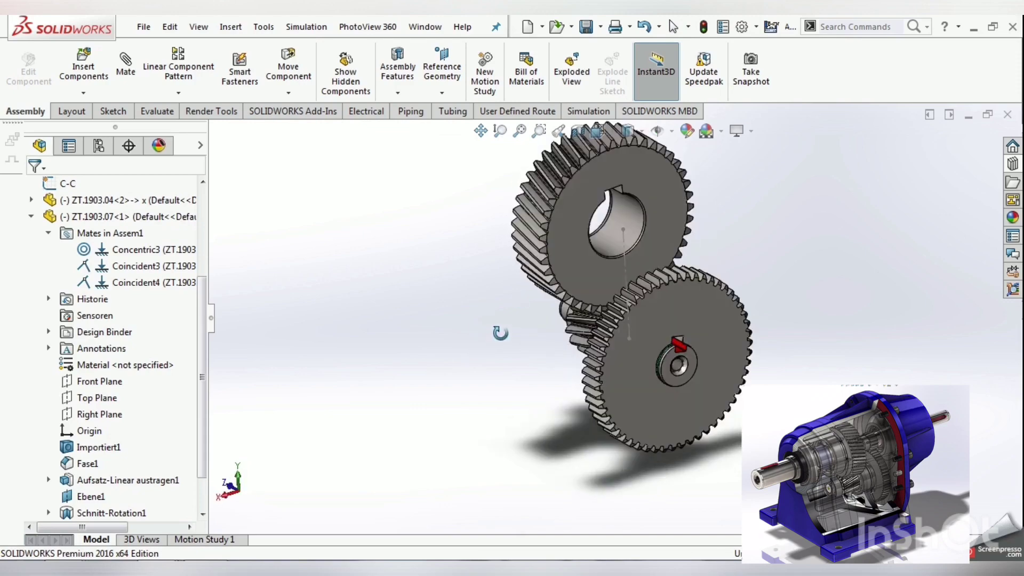
scroll(615, 279, "down", 3)
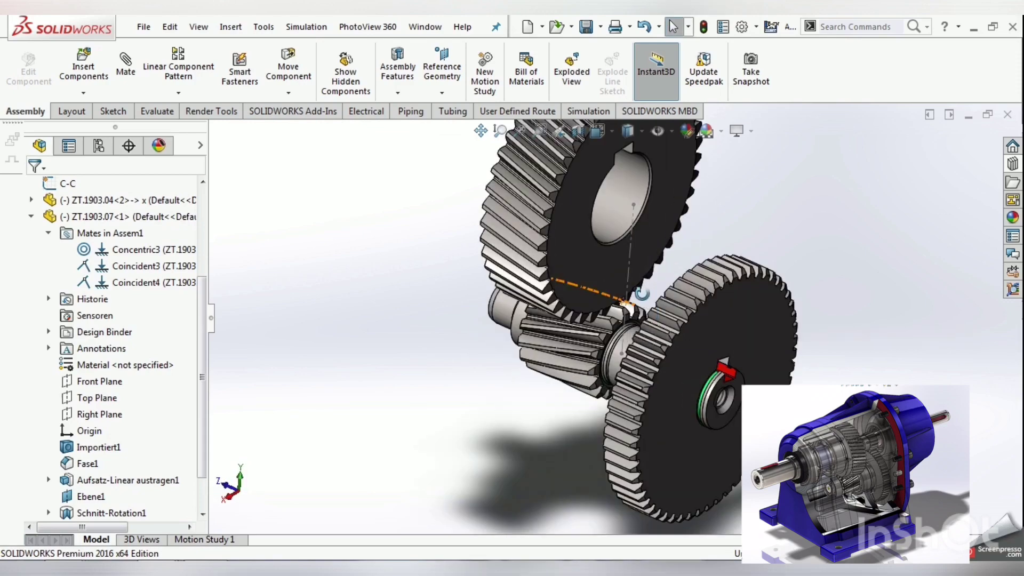
middle_click_drag(615, 279, 640, 299)
scroll(640, 299, "down", 2)
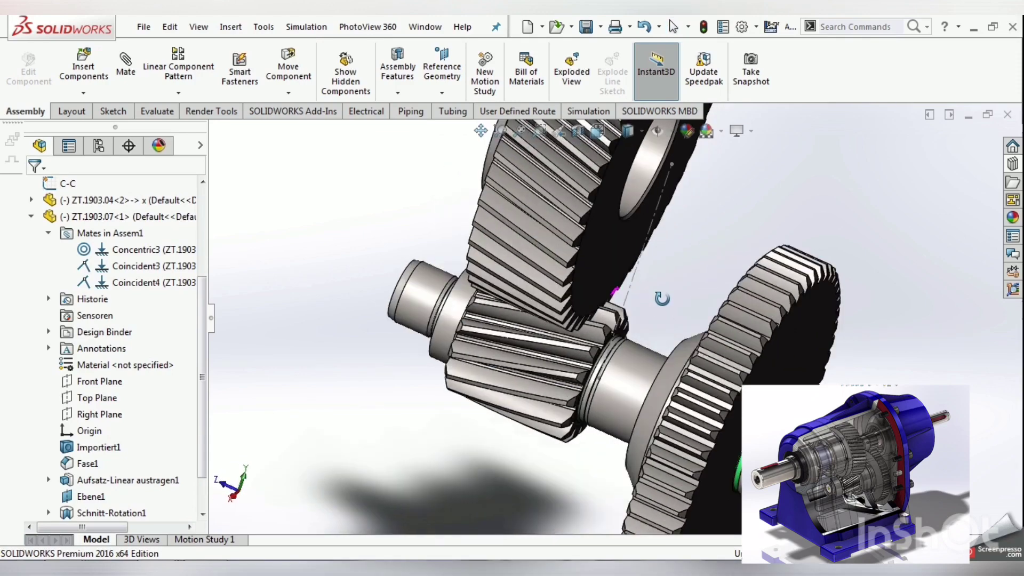
scroll(650, 306, "down", 3)
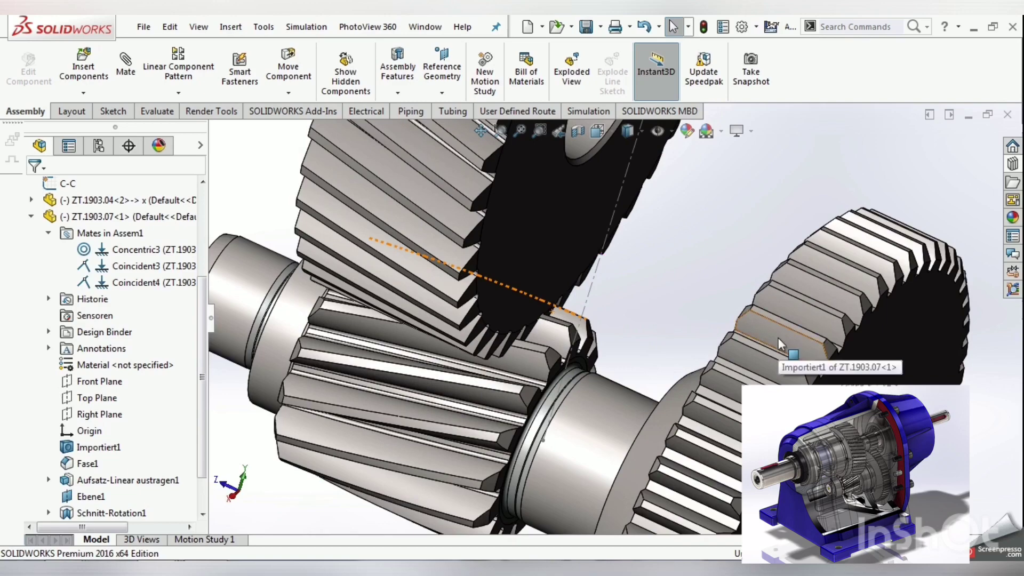
middle_click_drag(779, 338, 682, 310)
scroll(683, 311, "down", 4)
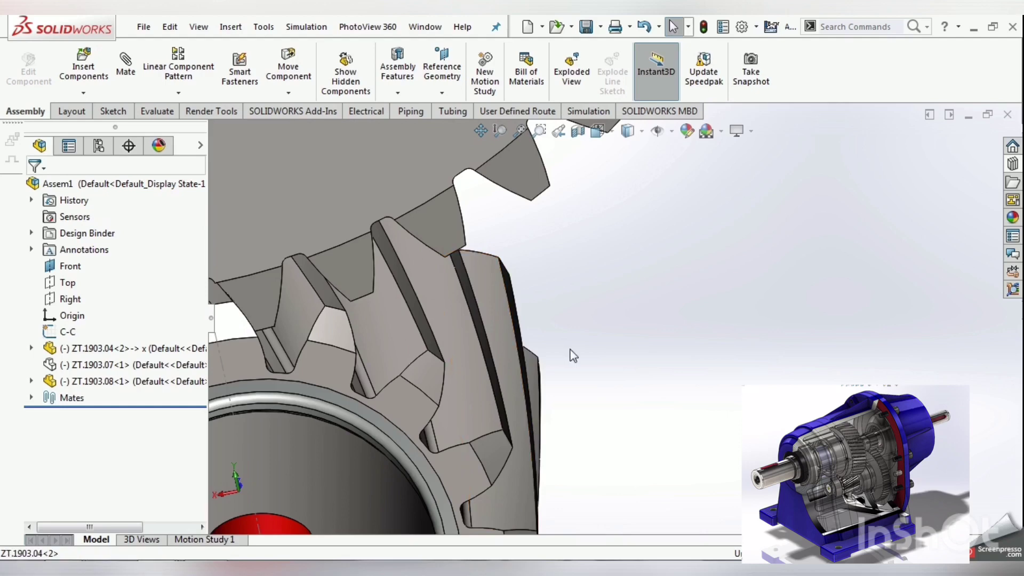
Rotate gear ZT.1903.08 until its teeth mesh with the pinion, then return to Trimetric view
left_click(581, 348)
middle_click_drag(580, 348, 588, 341)
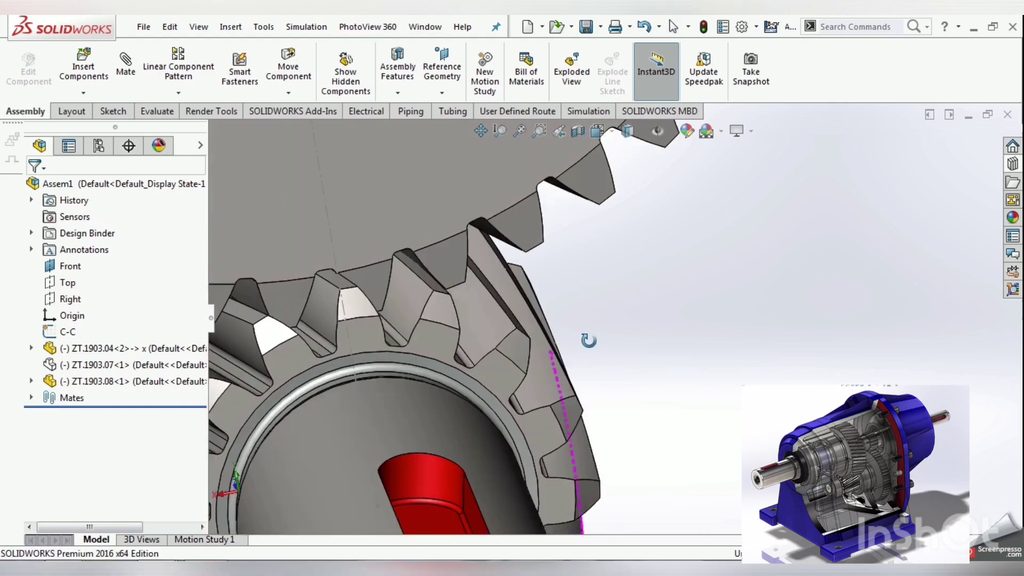
left_click(411, 242)
left_click_drag(413, 240, 410, 242)
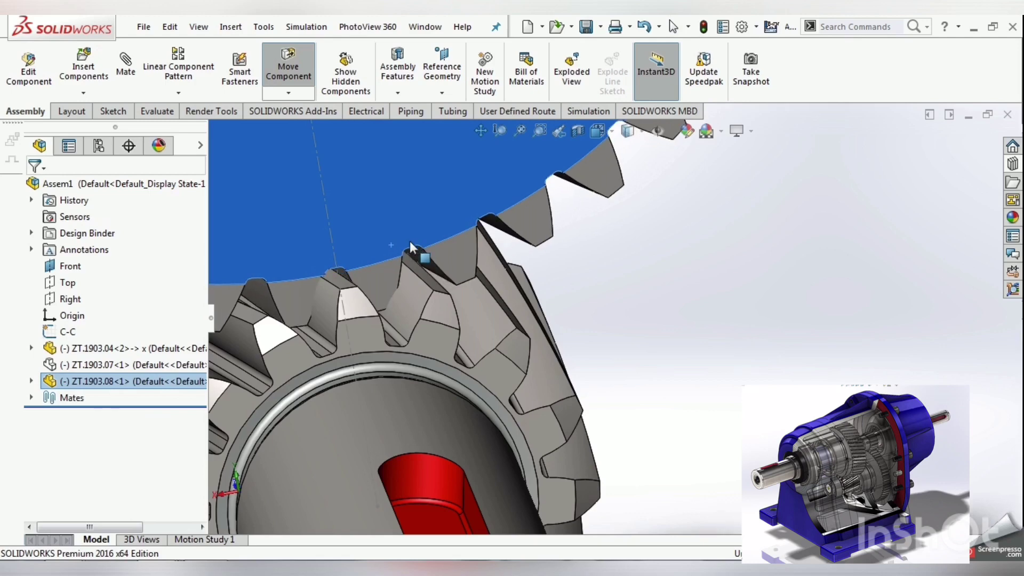
key("Escape")
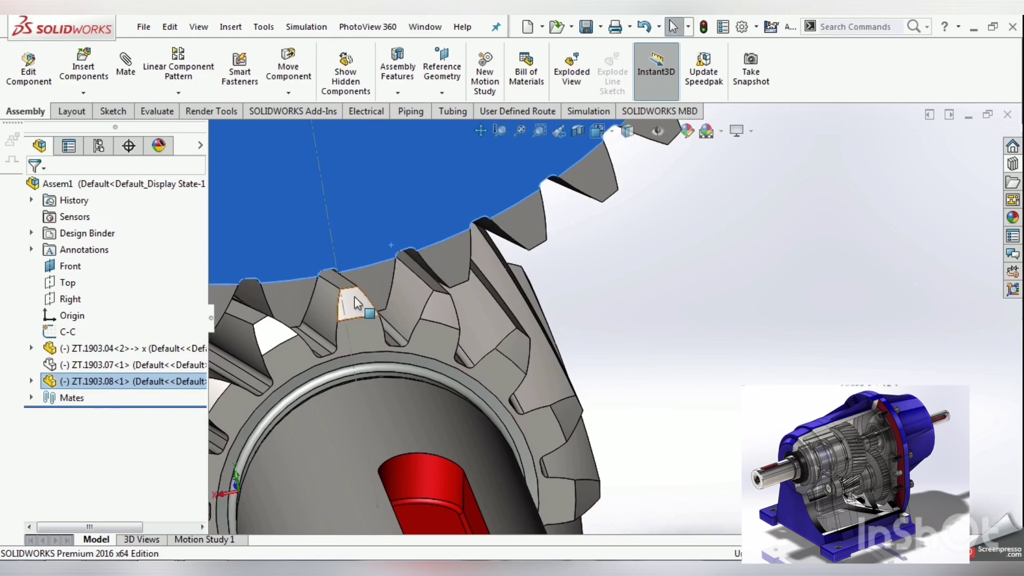
mouse_move(355, 296)
right_mouse_down()
mouse_move(348, 271)
mouse_move(355, 278)
right_mouse_up()
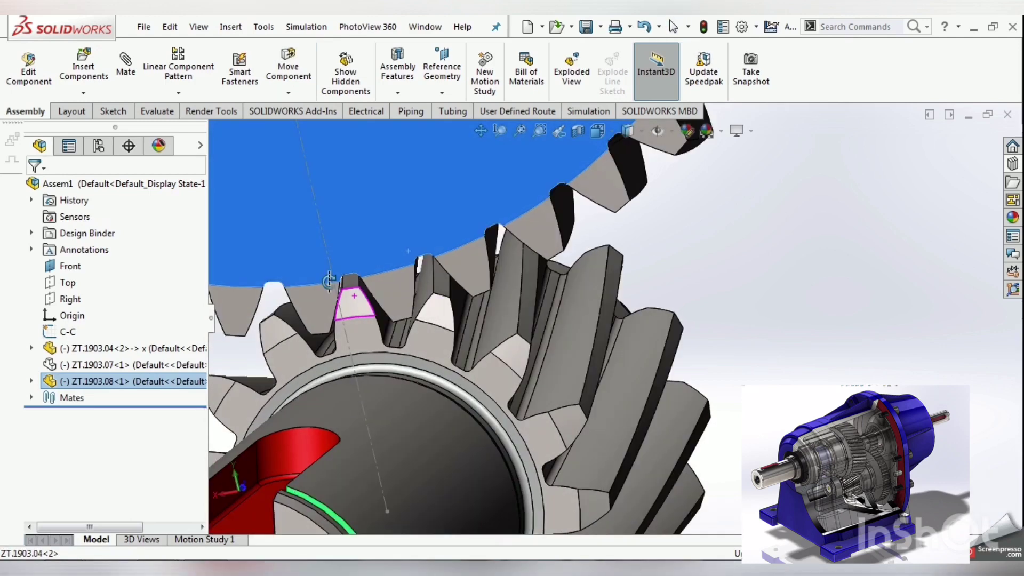
middle_click_drag(355, 279, 673, 314)
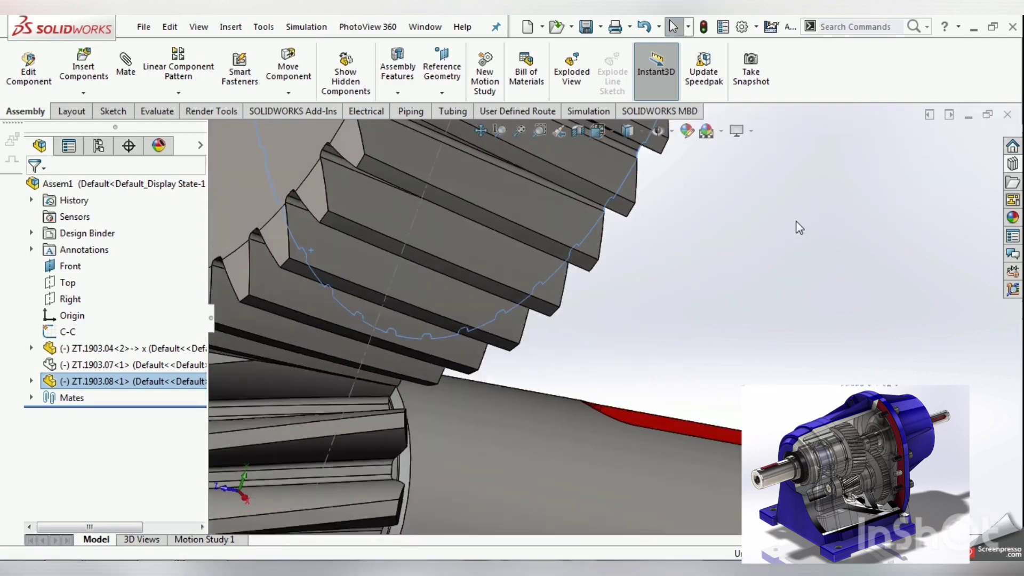
key("ctrl+7")
left_click(817, 341)
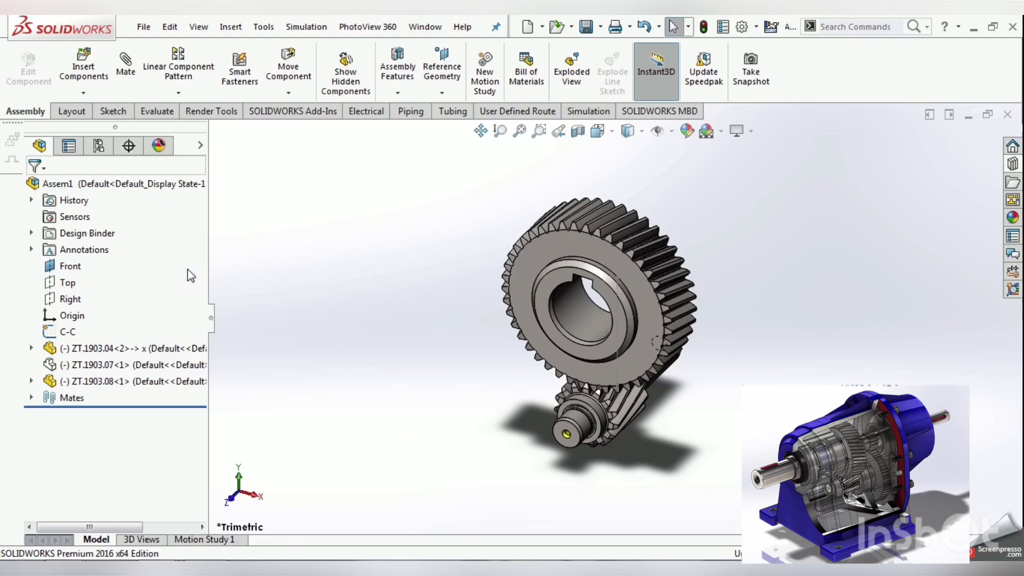
Show ZT.1903.07 again and start a Gear mate between the large gear bore and pinion face
key("shift+Tab")
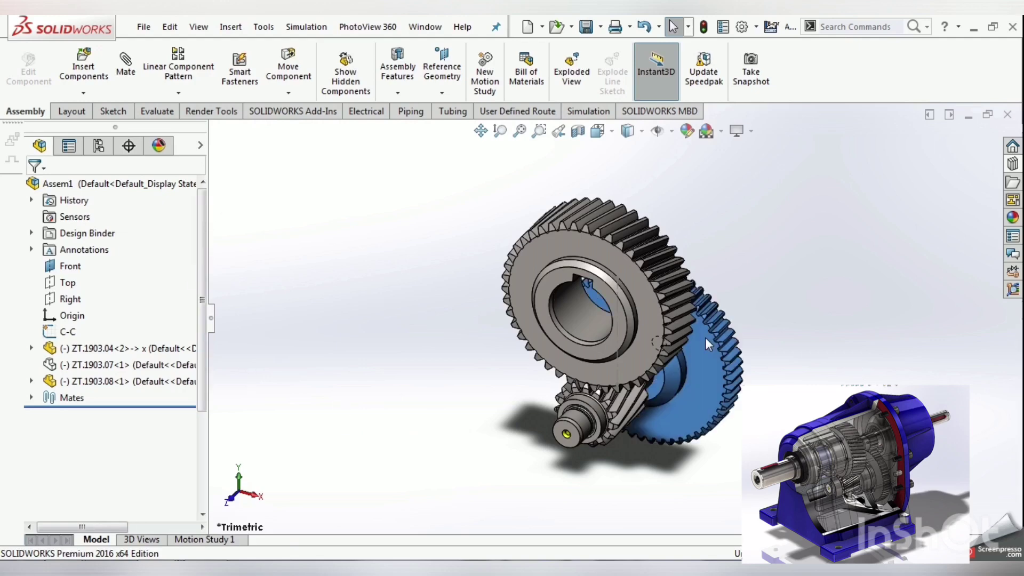
left_click(123, 73)
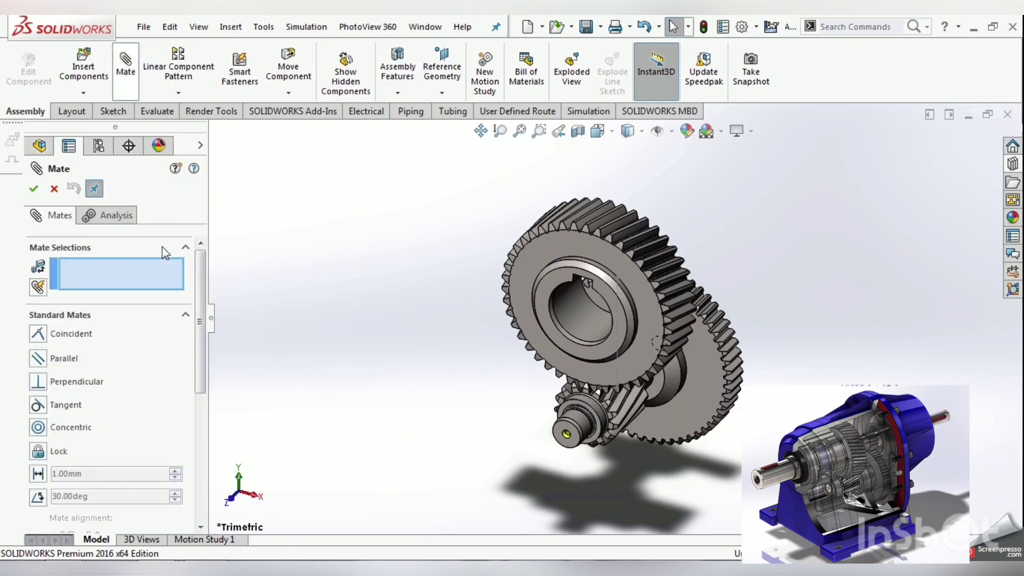
left_click_drag(203, 315, 199, 434)
scroll(199, 434, "down", 3)
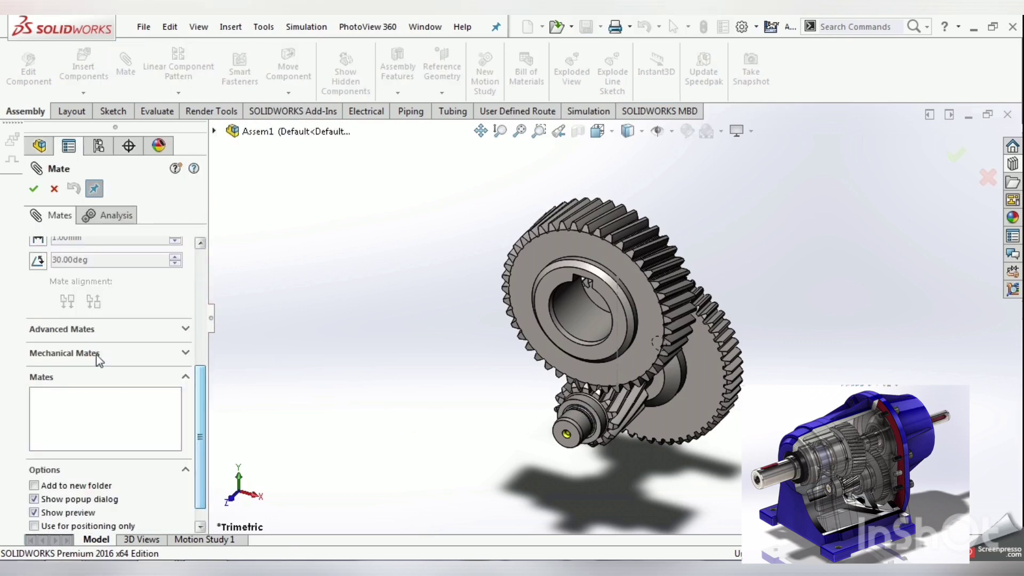
left_click(69, 352)
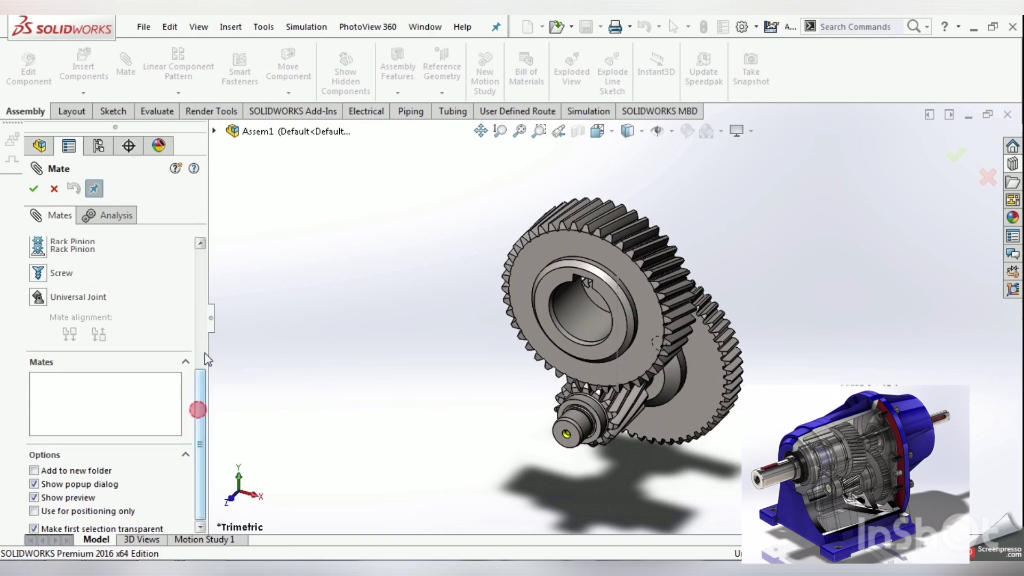
left_click_drag(198, 409, 197, 337)
left_click(39, 357)
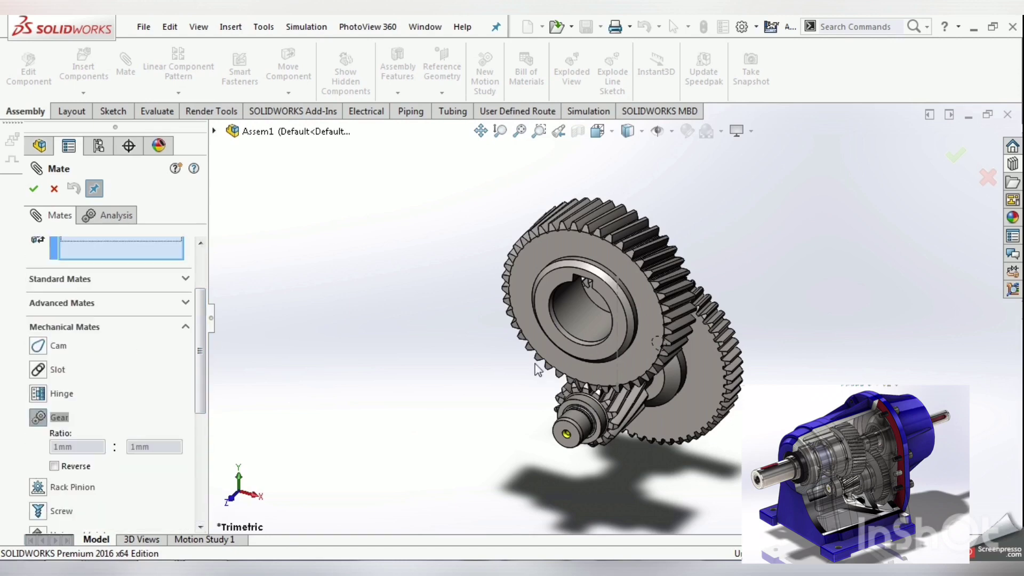
left_click(584, 332)
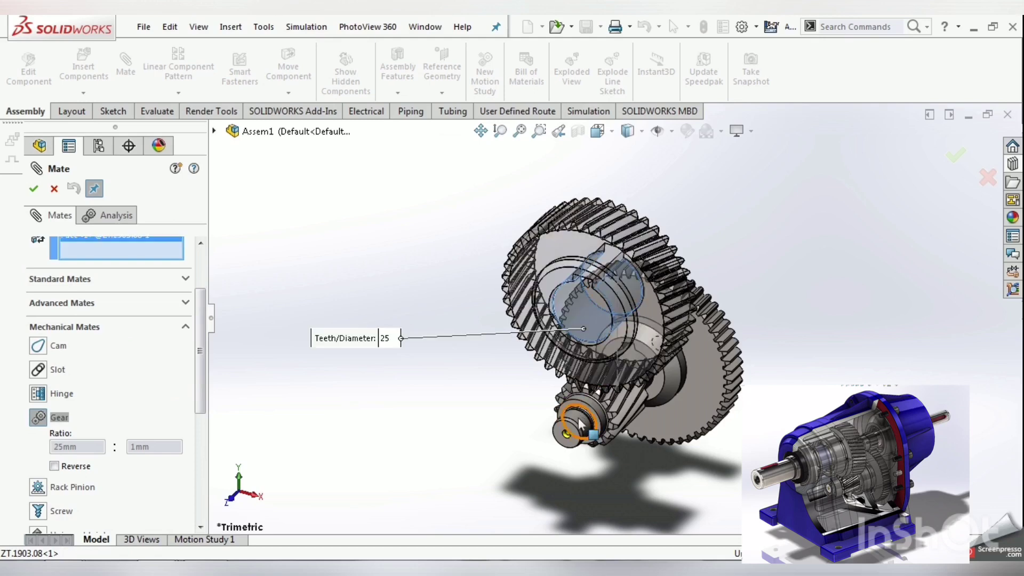
left_click(580, 427)
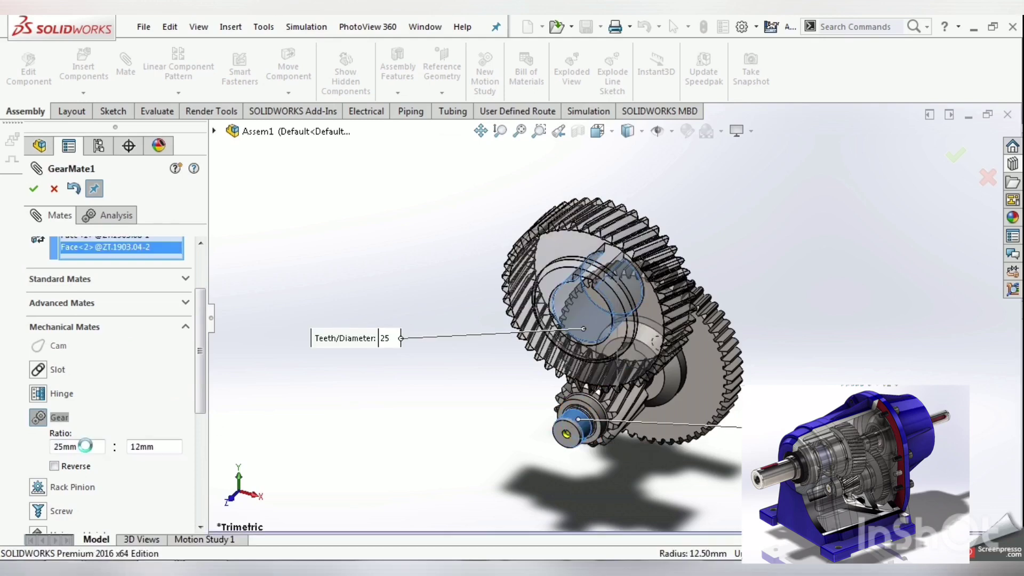
Set the gear mate ratio to 64.5mm : 26.5mm and accept the mate
double_click(80, 447)
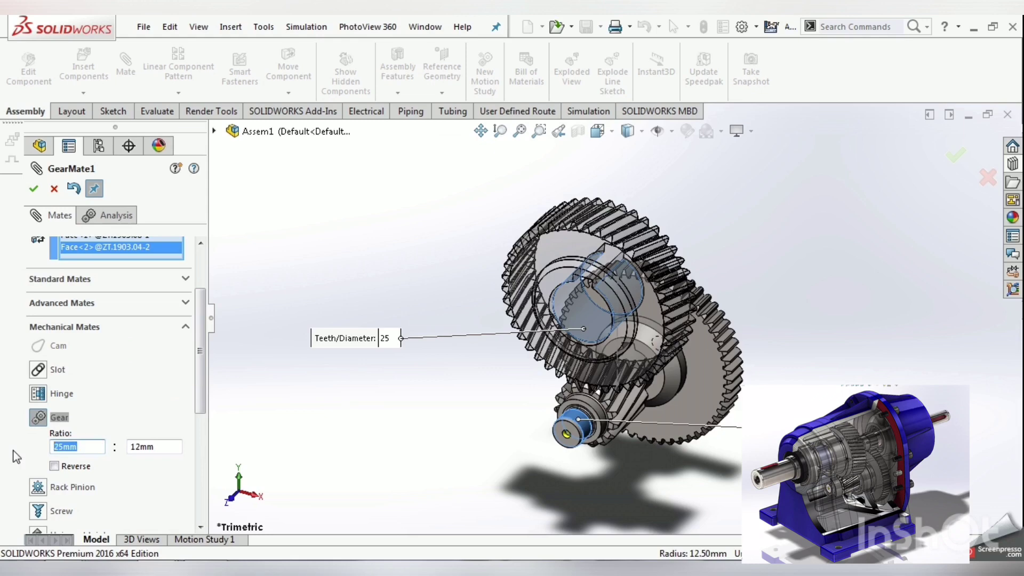
type("64.5")
key("Return")
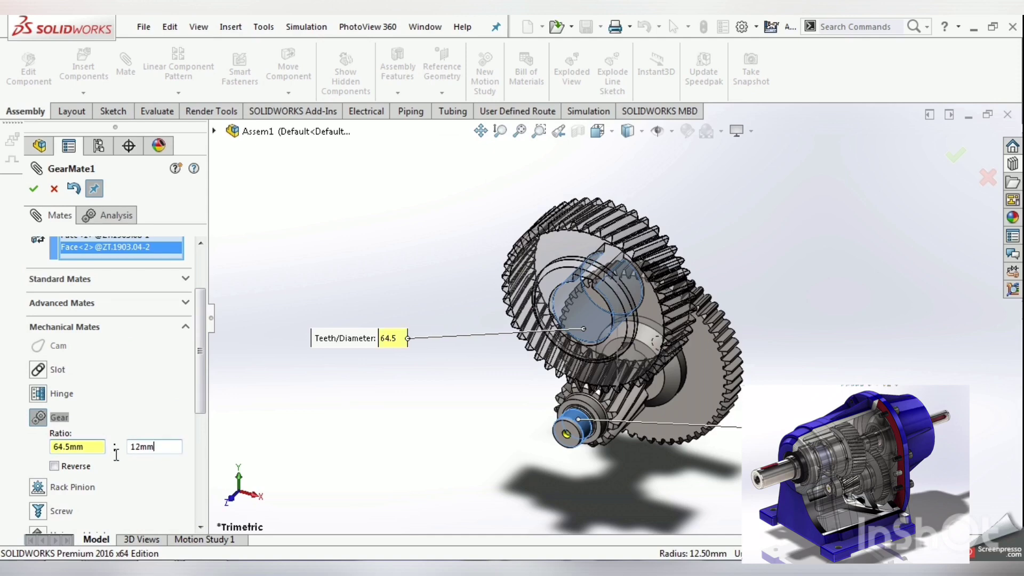
left_click(167, 454)
left_click(88, 447)
left_click(79, 450)
left_click(49, 206)
type("26.5")
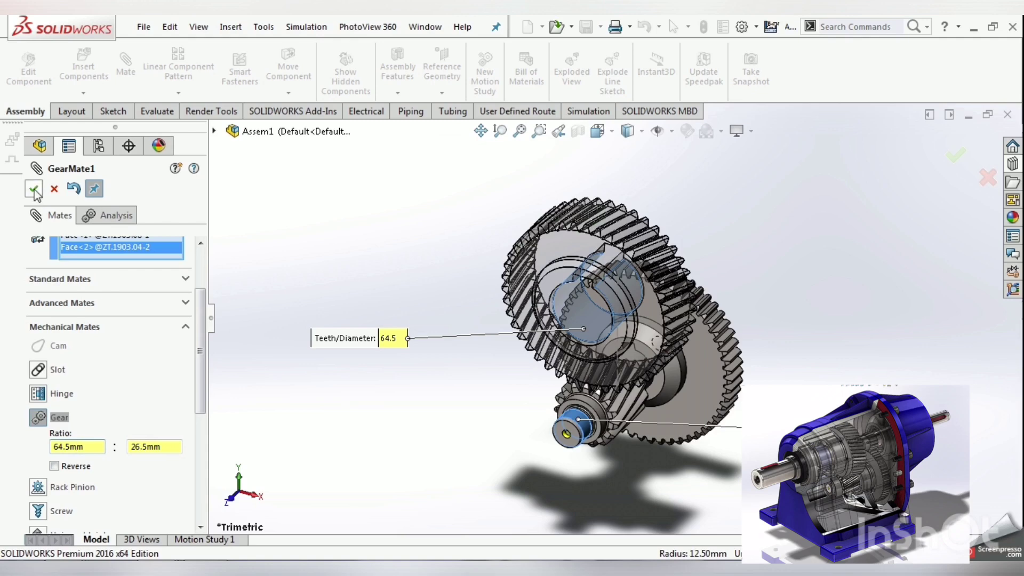
left_click(34, 190)
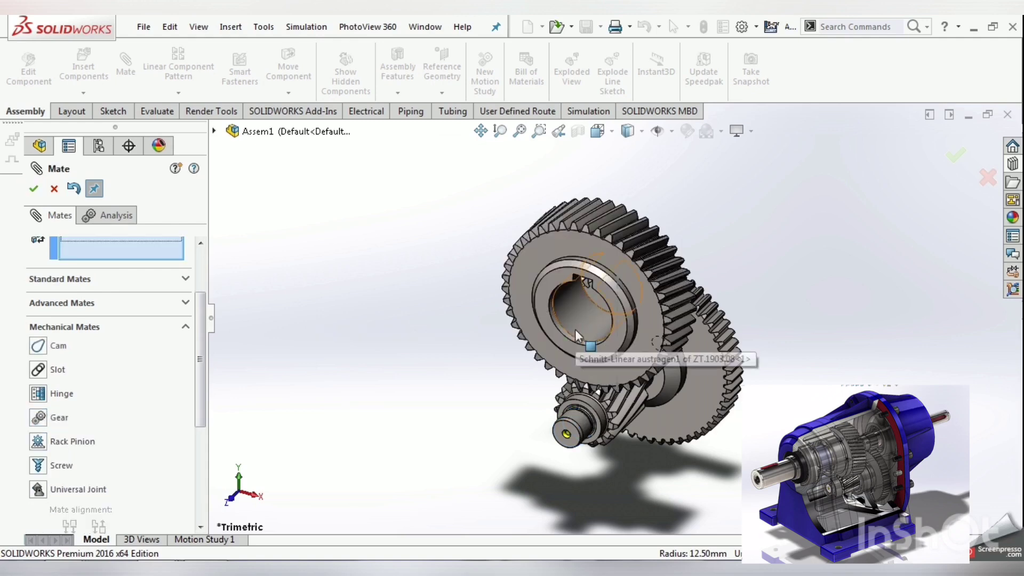
Finish mating and turn the large gear to check that both gears rotate together
left_click(569, 324)
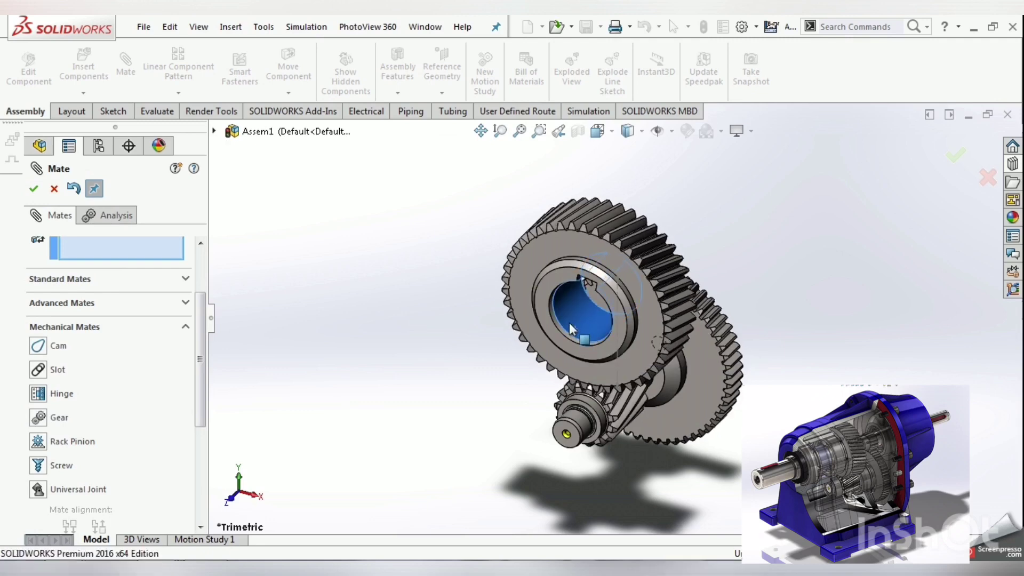
left_click(34, 189)
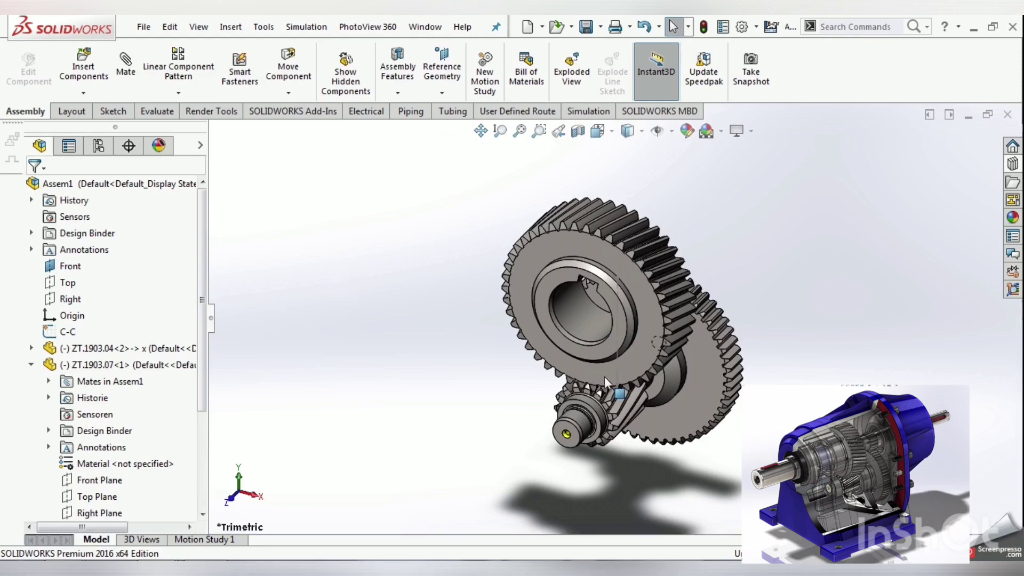
mouse_move(604, 376)
middle_mouse_down()
mouse_move(491, 342)
mouse_move(588, 303)
mouse_move(577, 357)
middle_mouse_up()
left_click(577, 363)
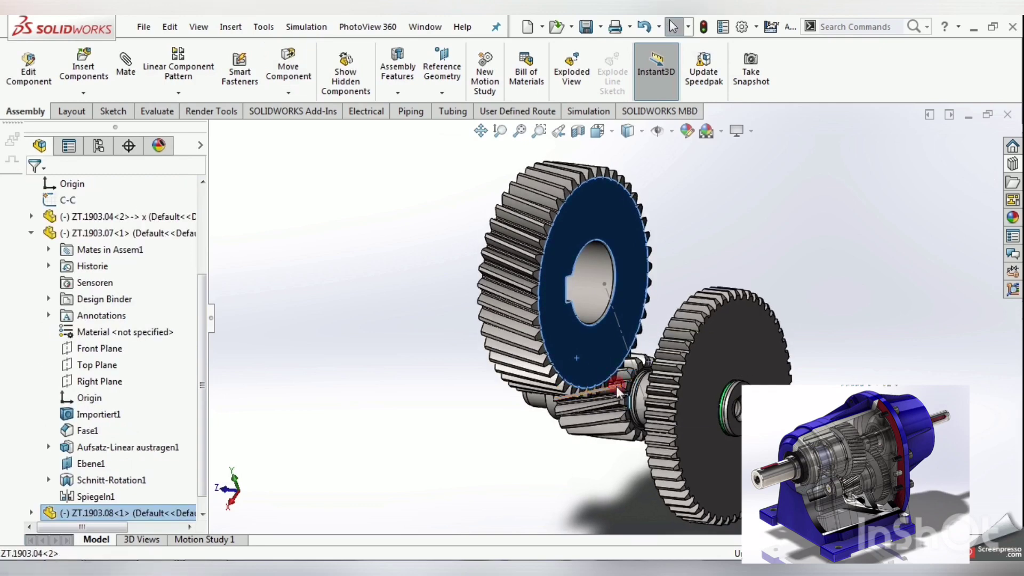
left_click_drag(616, 386, 617, 425)
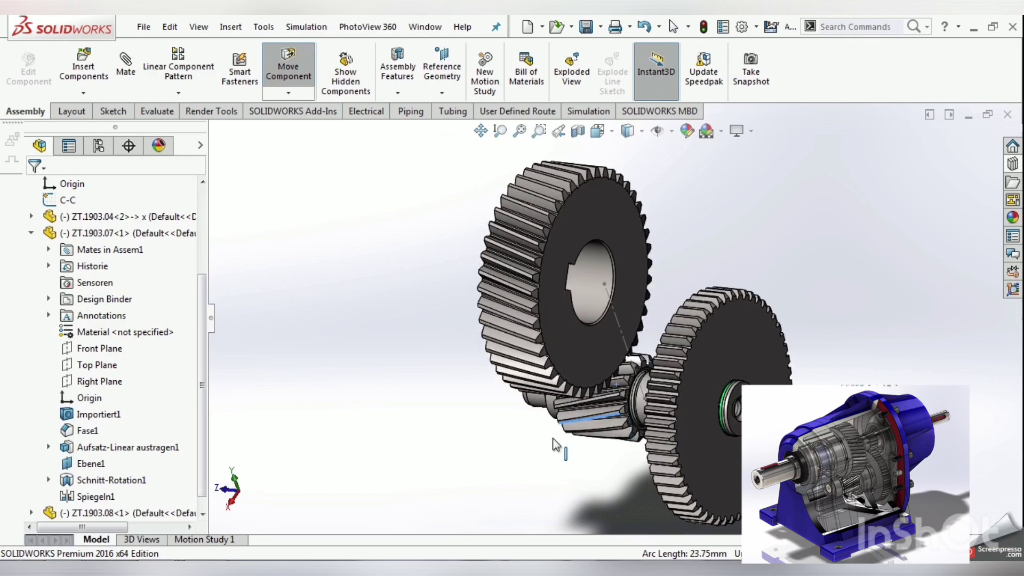
key("Escape")
Inspect the gear mesh close up, list ZT.1903.07's mates, and return to Trimetric view
scroll(588, 389, "down", 3)
scroll(645, 376, "down", 3)
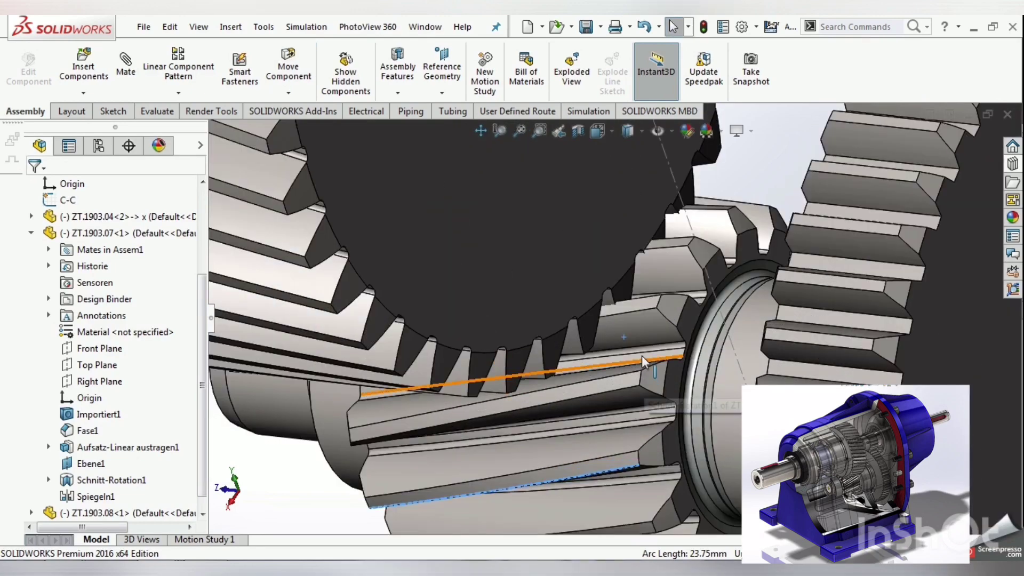
mouse_move(642, 355)
middle_mouse_down()
mouse_move(623, 356)
mouse_move(646, 355)
middle_mouse_up()
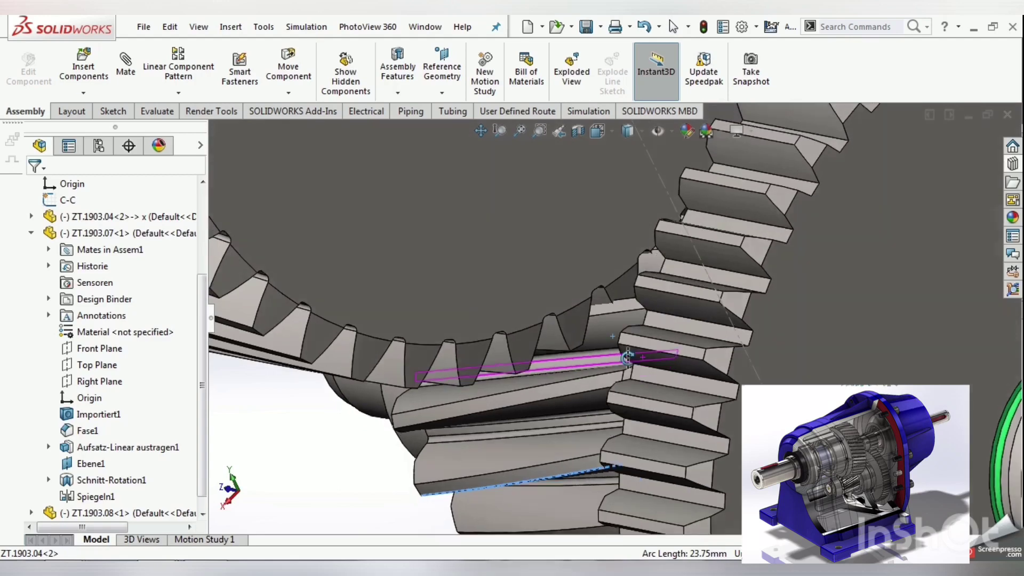
scroll(646, 355, "down", 3)
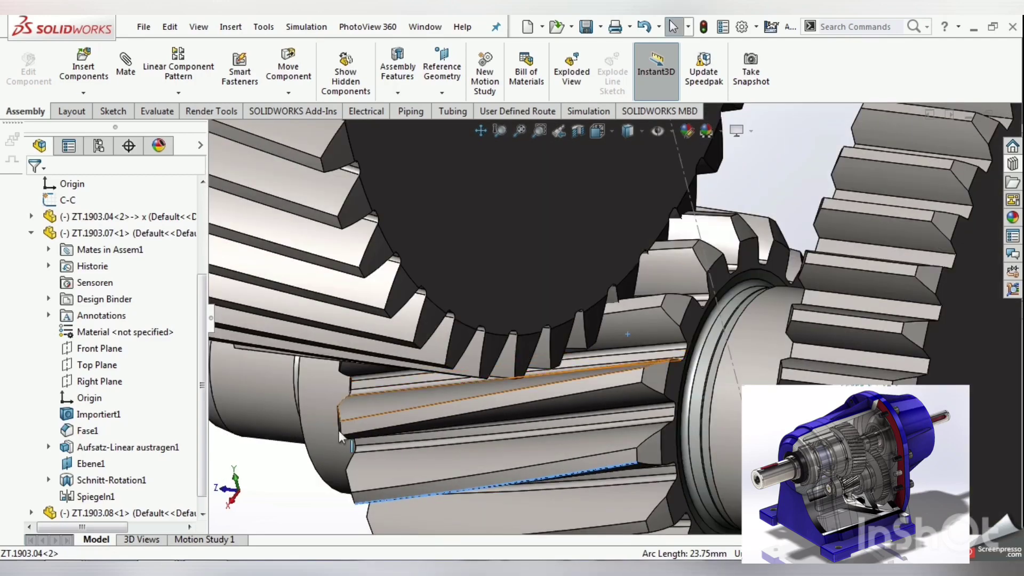
left_click(49, 249)
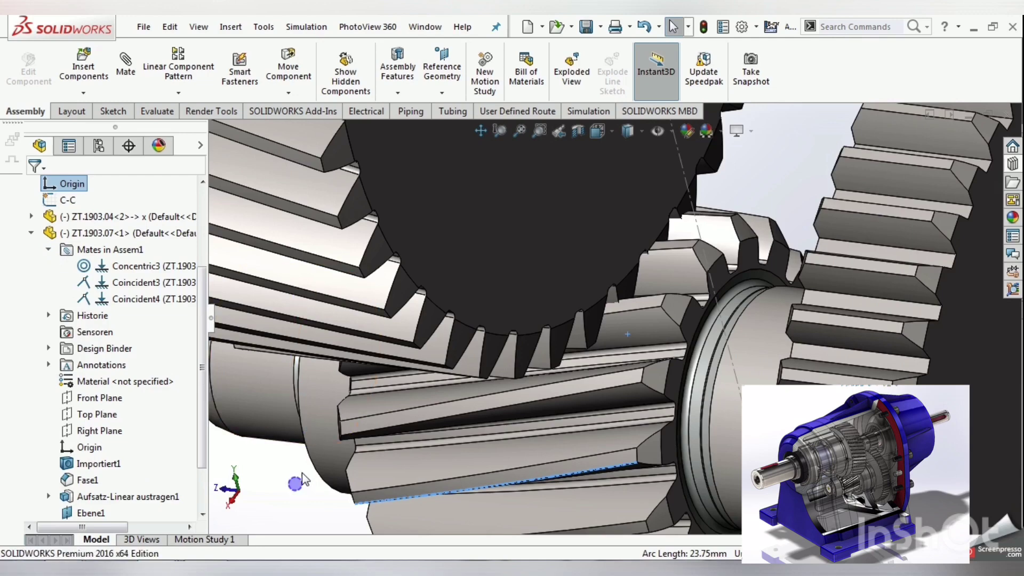
key("ctrl+7")
left_click(783, 267)
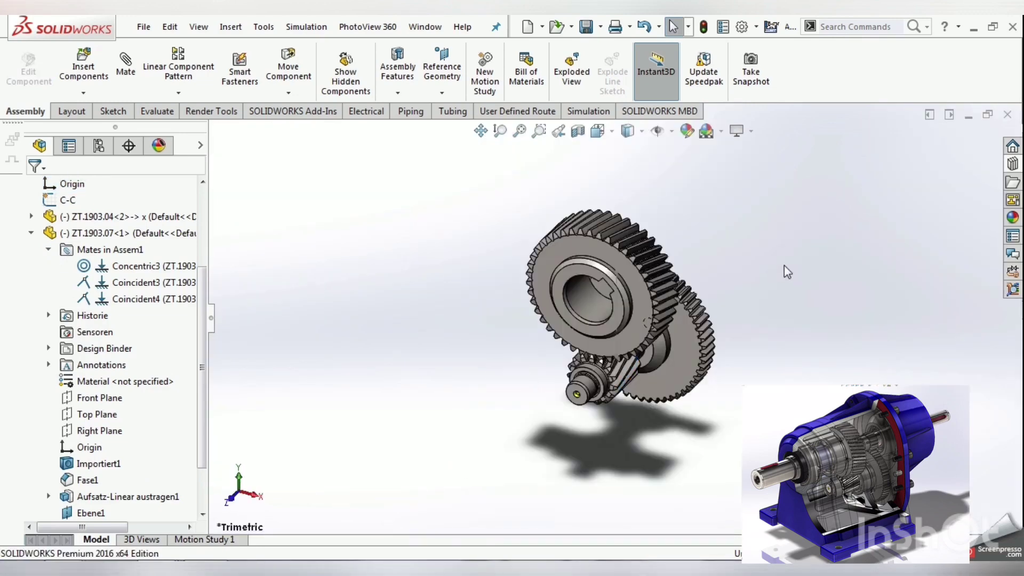
left_click(640, 350)
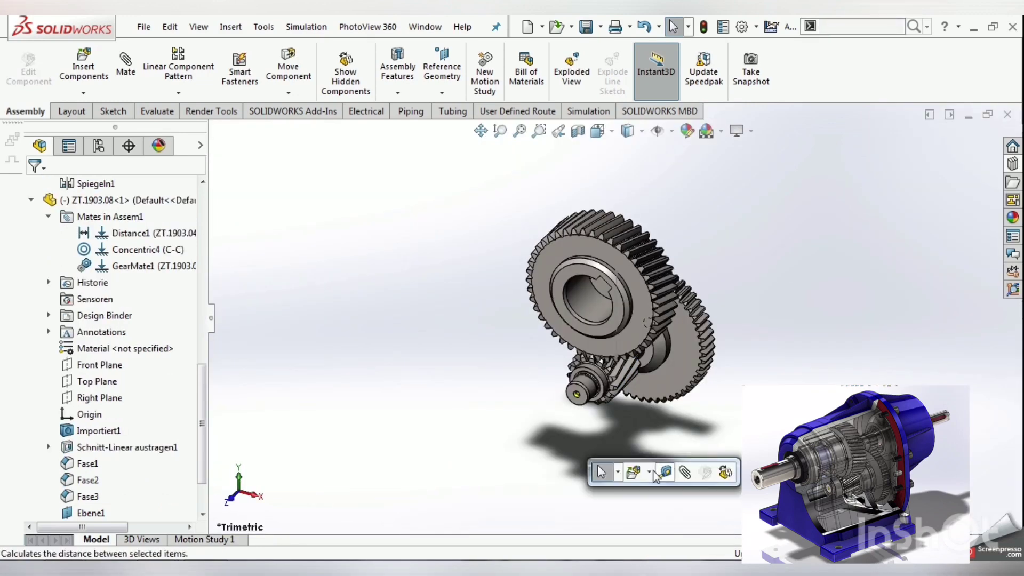
Insert shaft ZT.1903.03 from Open documents and drag it beside the gears
left_click(634, 472)
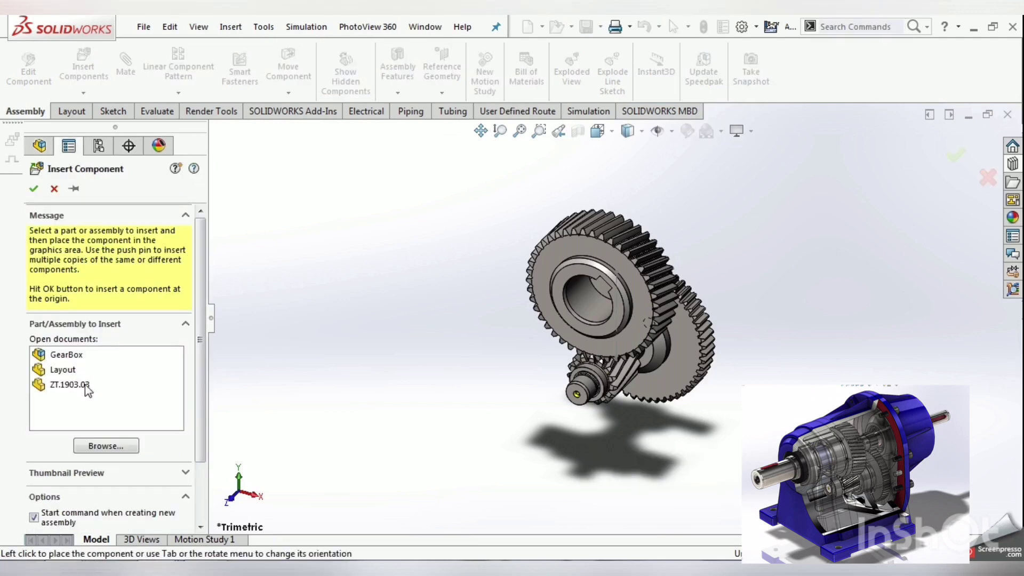
left_click(86, 385)
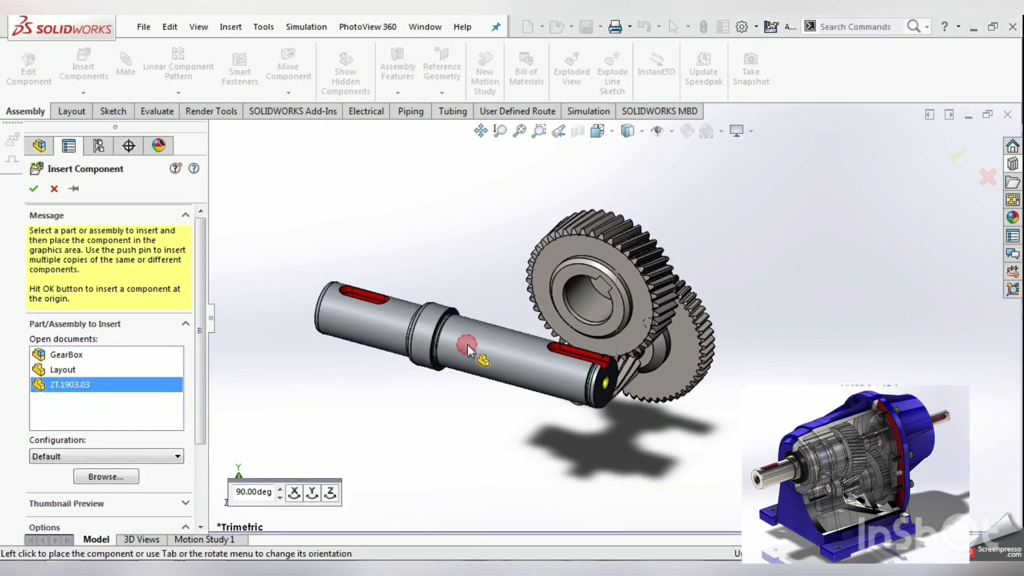
left_click(468, 350)
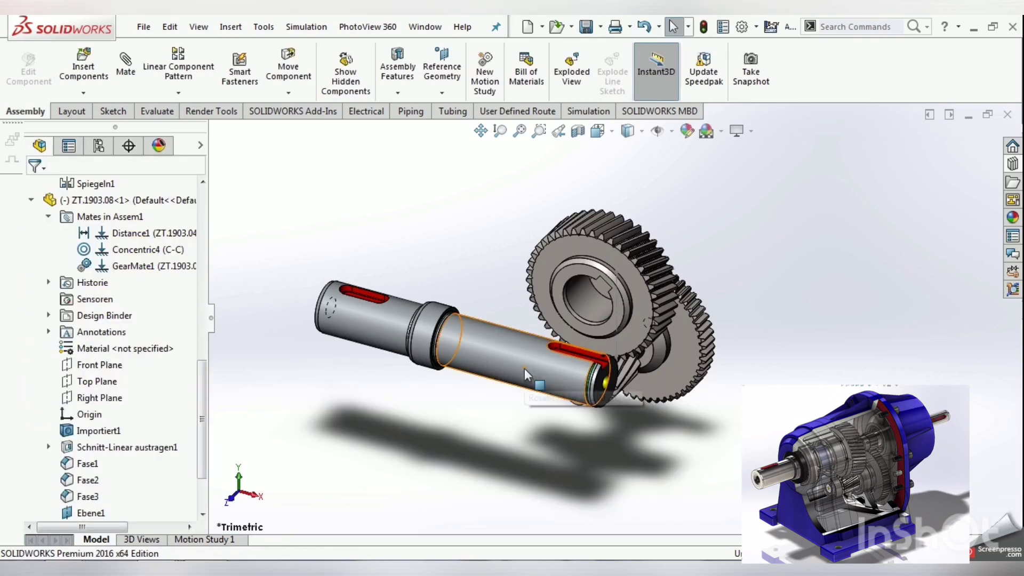
left_click_drag(577, 373, 586, 472)
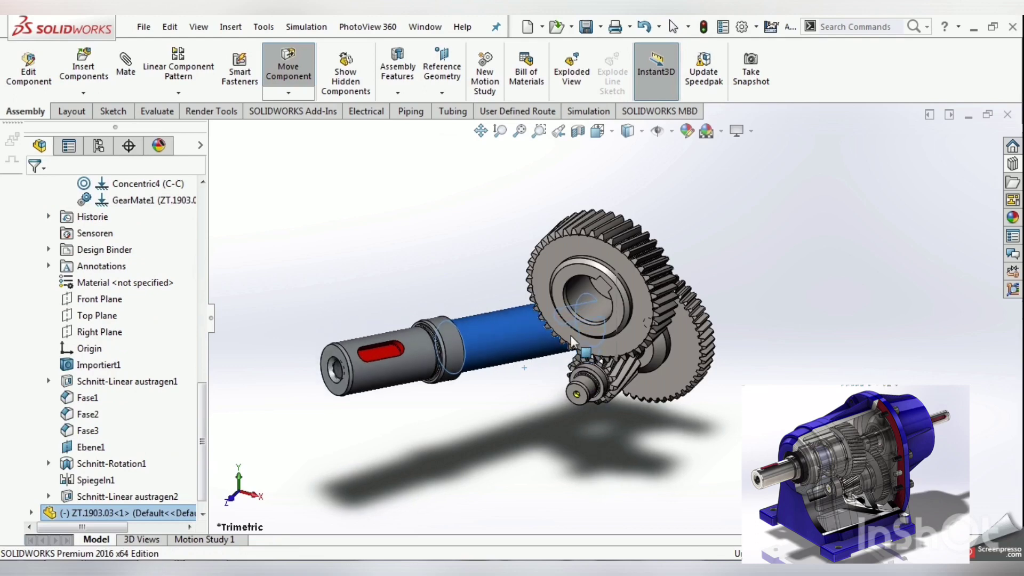
Make shaft ZT.1903.03 concentric with the large gear's hub, then zoom onto the red key
left_click(591, 303, "ctrl")
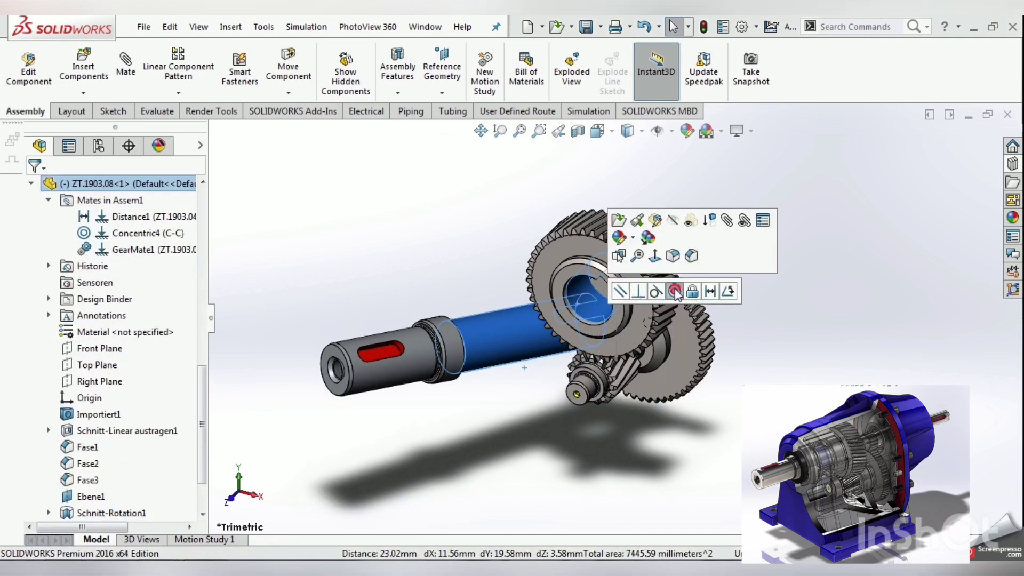
left_click(674, 291)
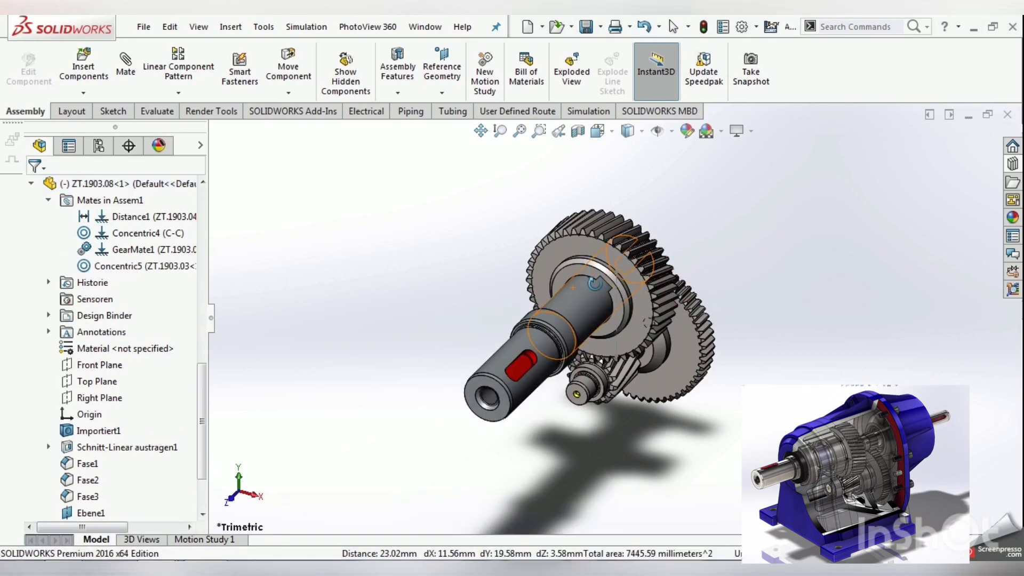
mouse_move(596, 287)
middle_mouse_down()
mouse_move(448, 245)
mouse_move(430, 336)
middle_mouse_up()
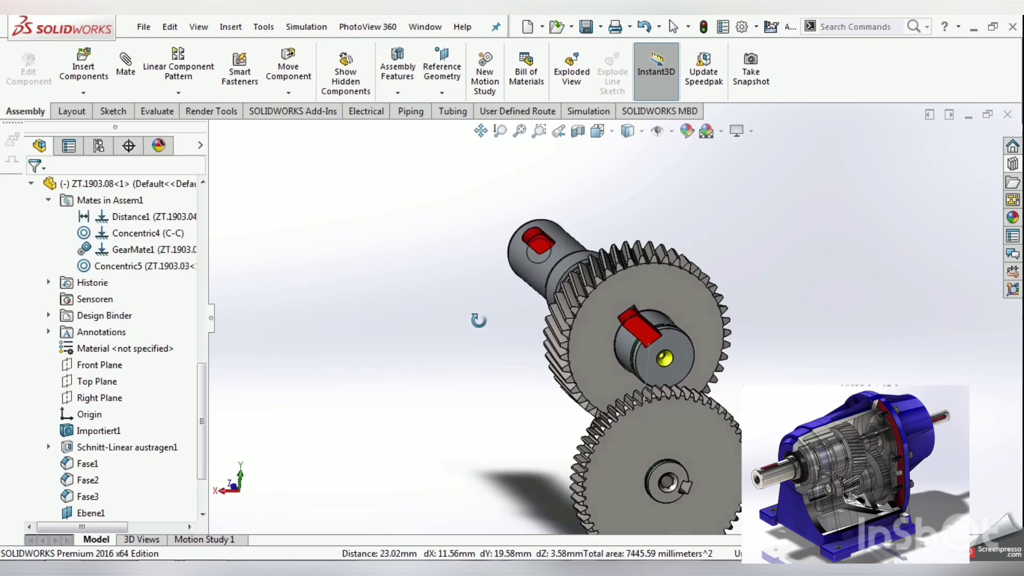
middle_click_drag(446, 330, 607, 316)
middle_click_drag(514, 311, 504, 312)
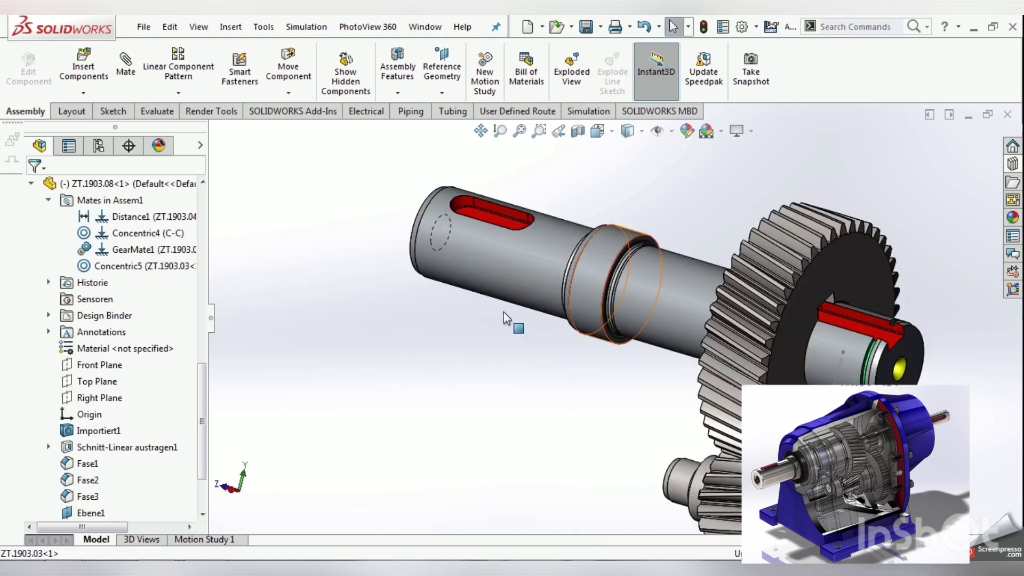
scroll(873, 312, "down", 5)
scroll(696, 318, "down", 2)
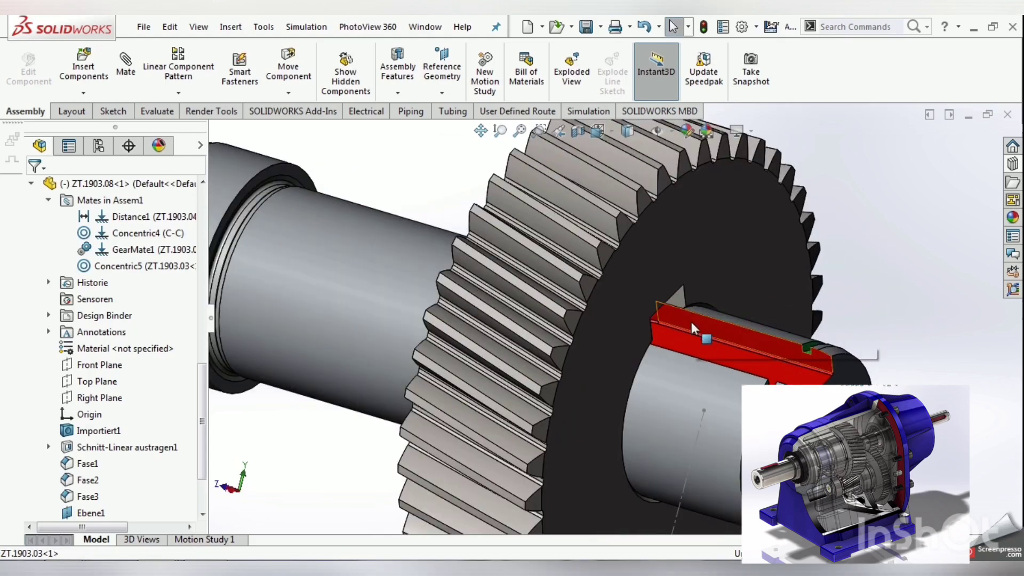
Add Coincident mates for the key face in the keyway and the gear's side face
left_click(687, 315)
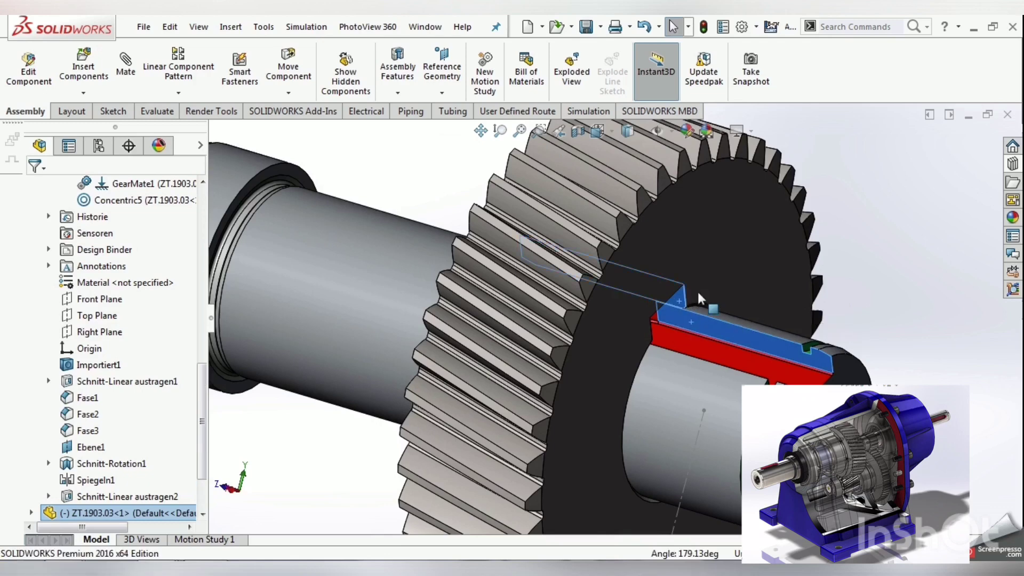
left_click(696, 299, "ctrl")
left_click(724, 289)
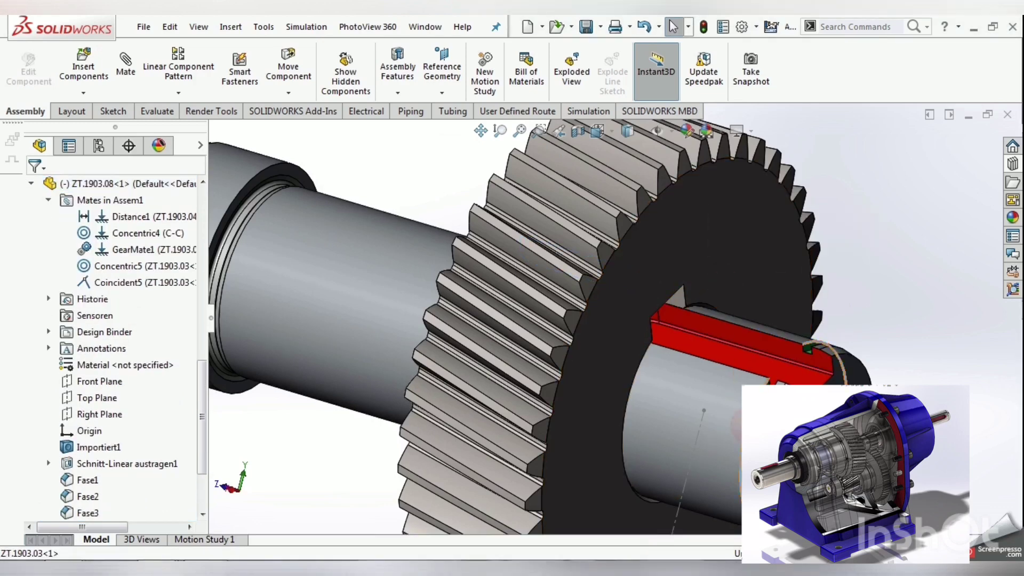
left_click(590, 374)
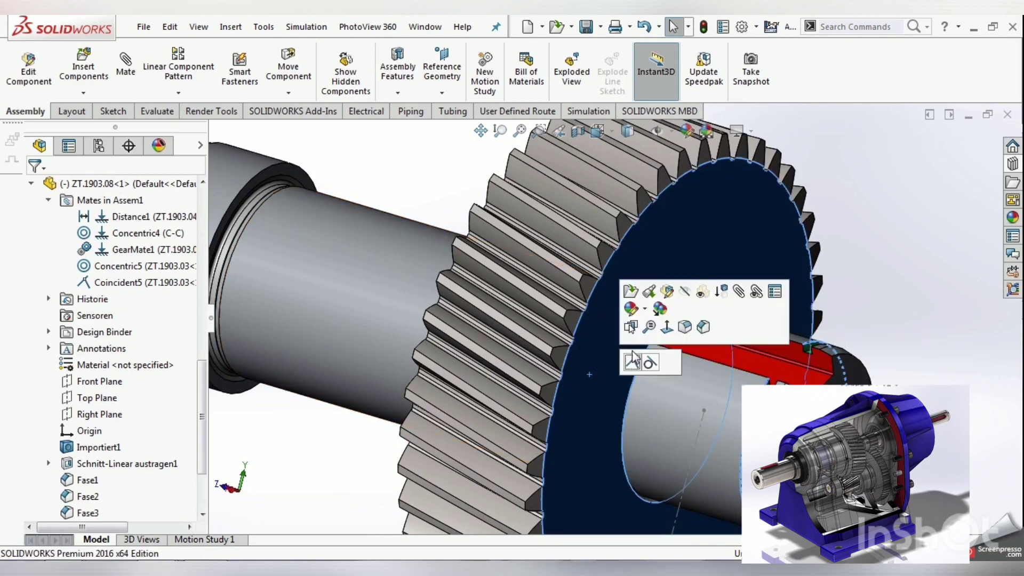
left_click(632, 361)
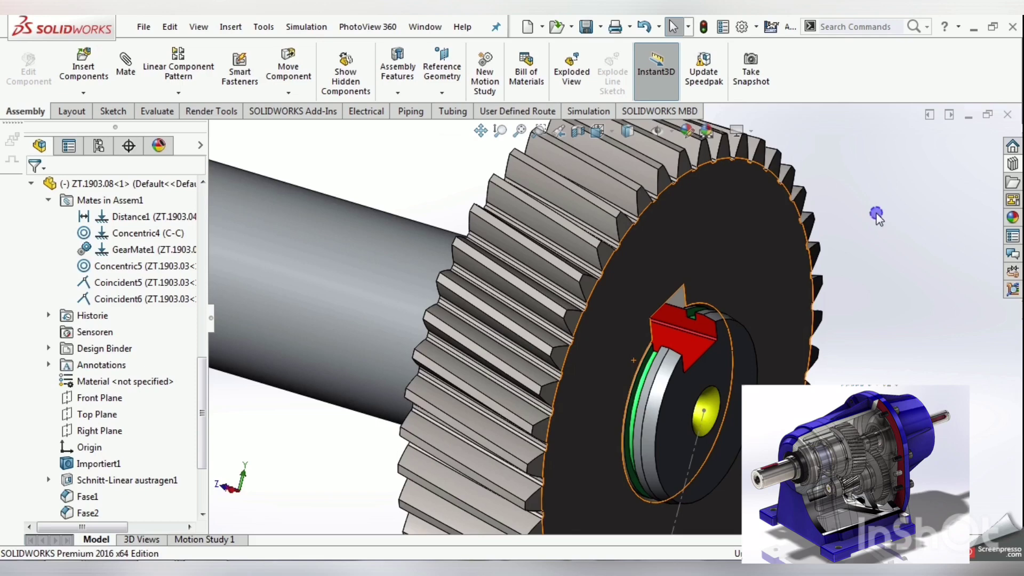
key("ctrl+7")
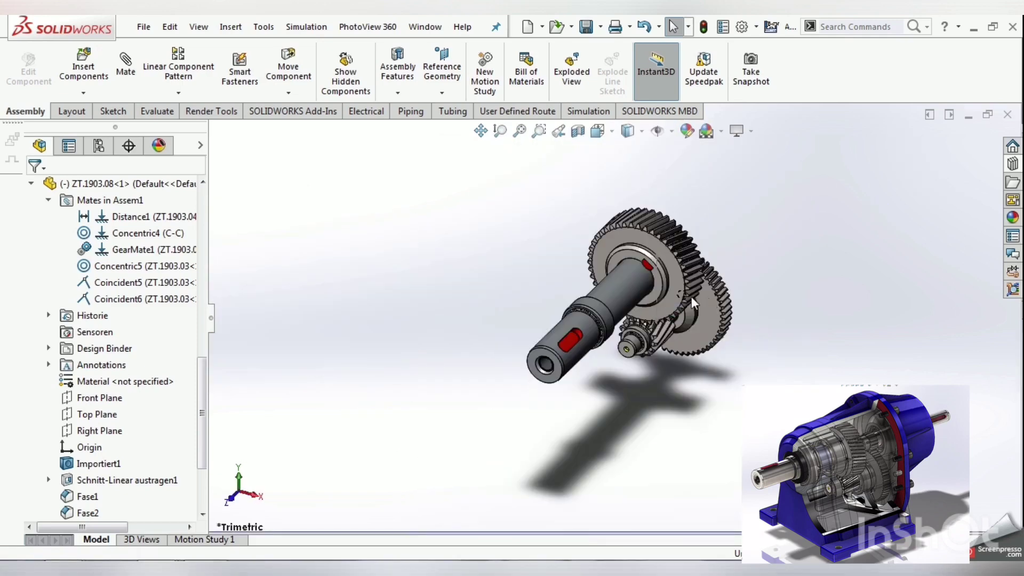
left_click_drag(691, 299, 696, 281)
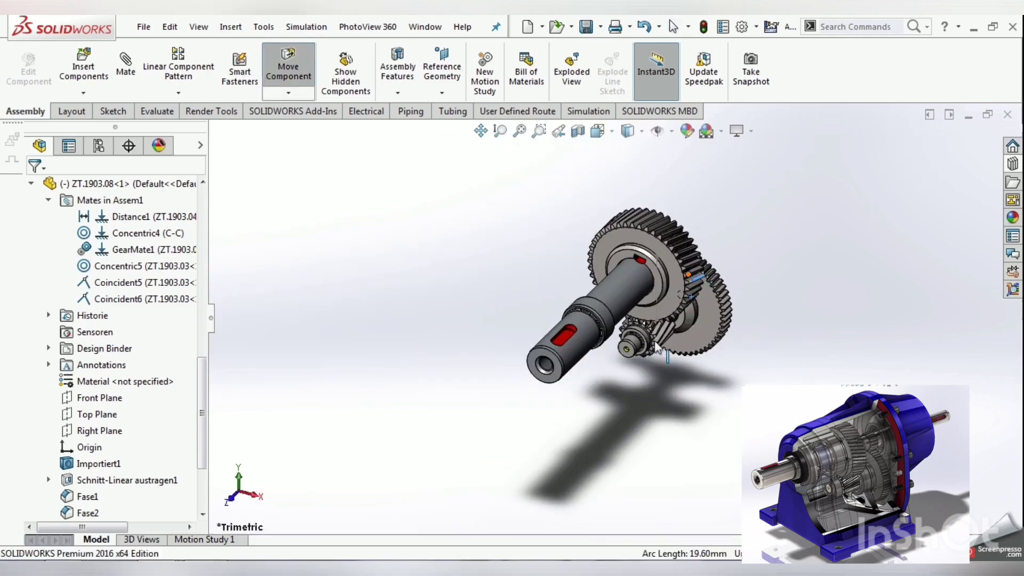
left_click(584, 396)
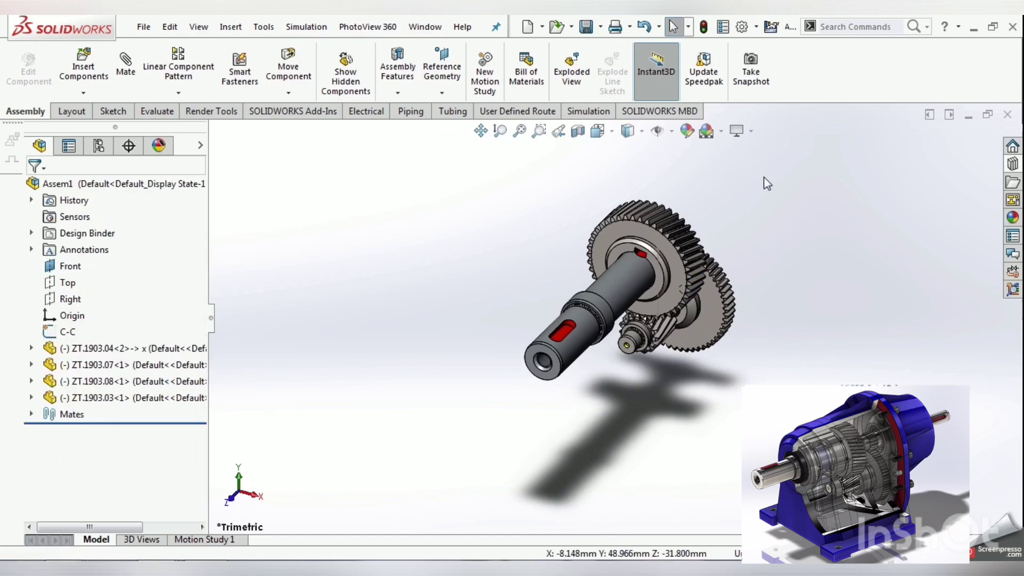
From the Right view, insert pinion ZT.1903.06 to the right of the large gear
left_click(805, 170)
key("ctrl+4")
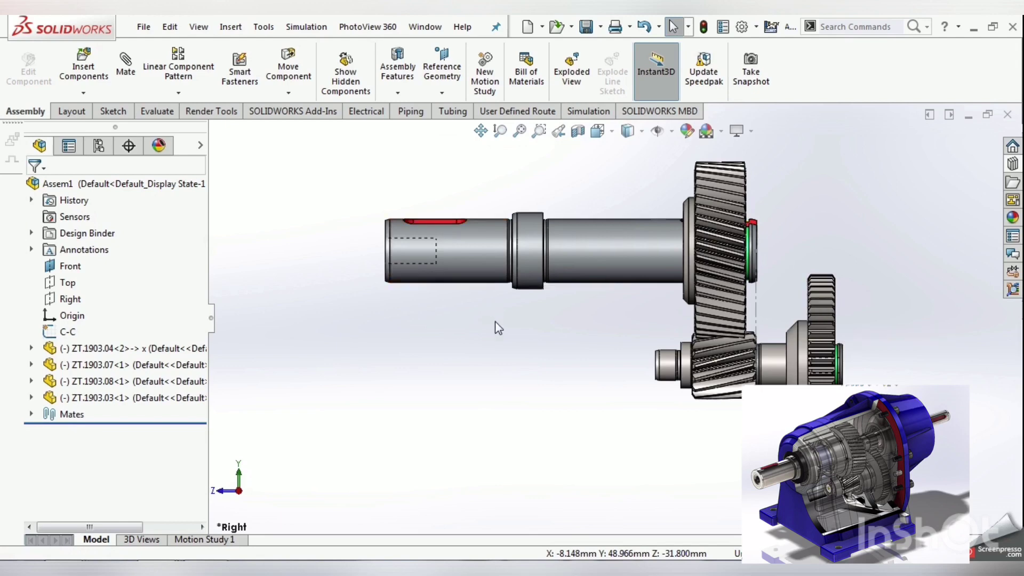
key("s")
left_click(541, 336)
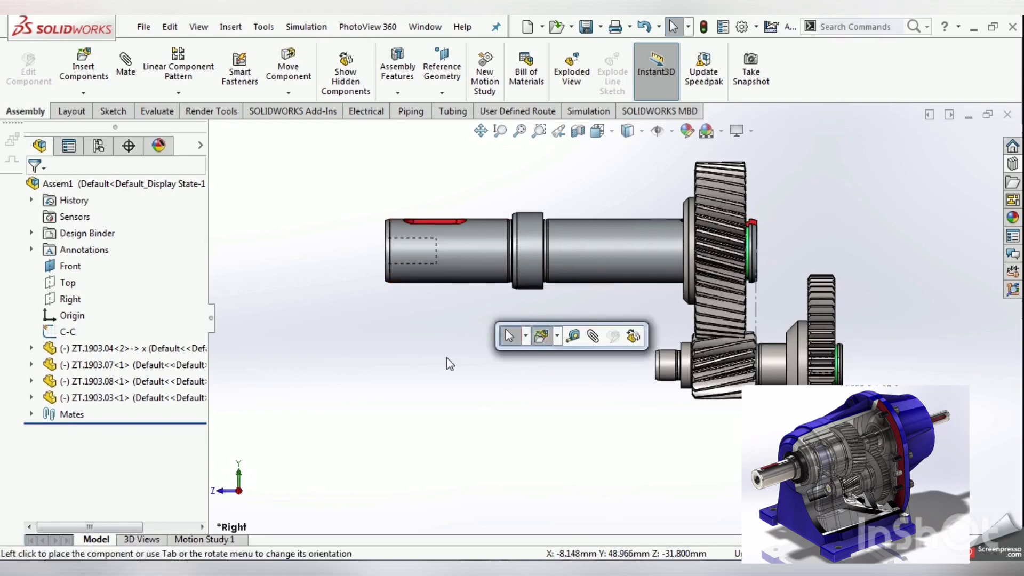
left_click(68, 385)
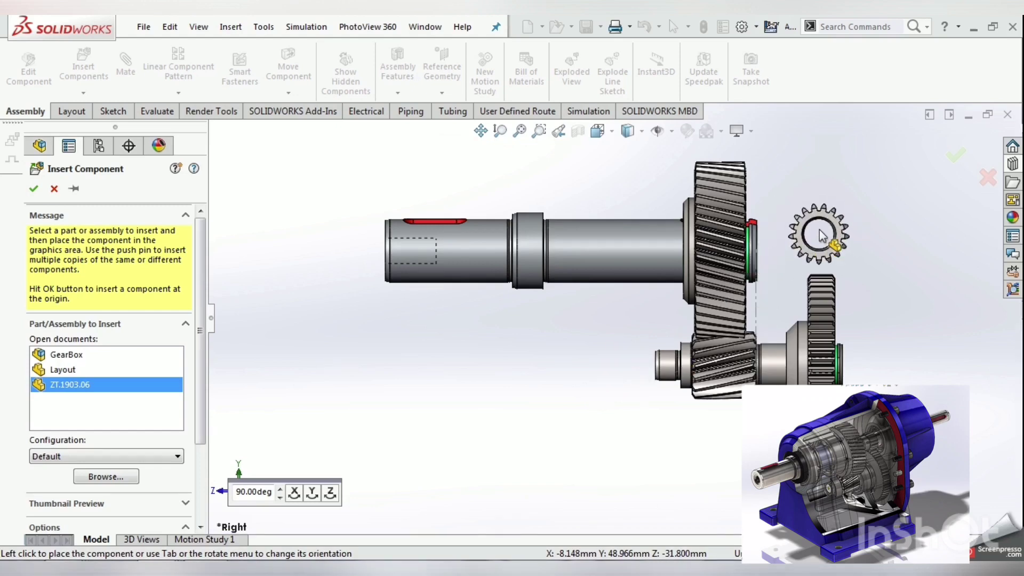
left_click(830, 223)
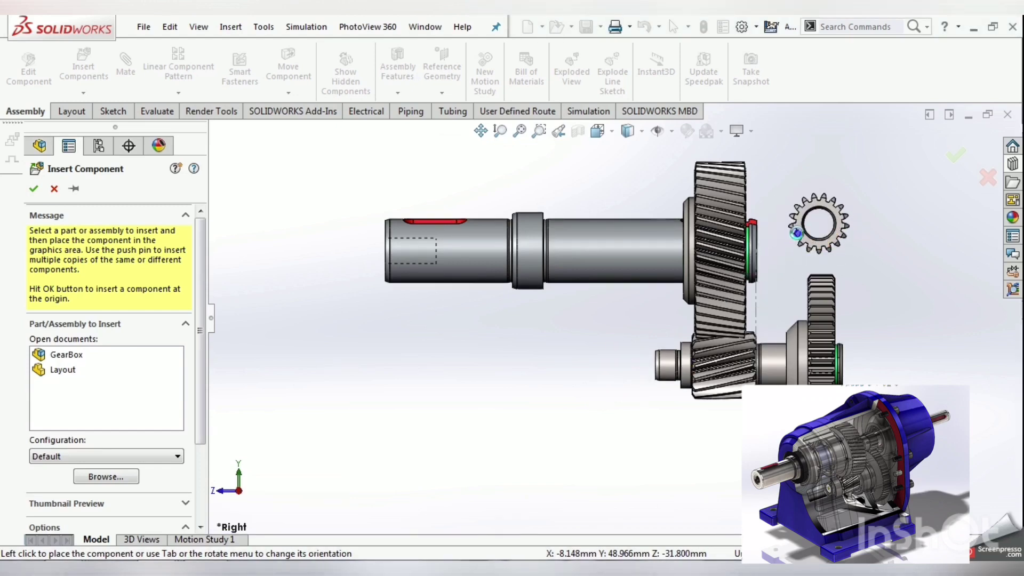
left_click(796, 233)
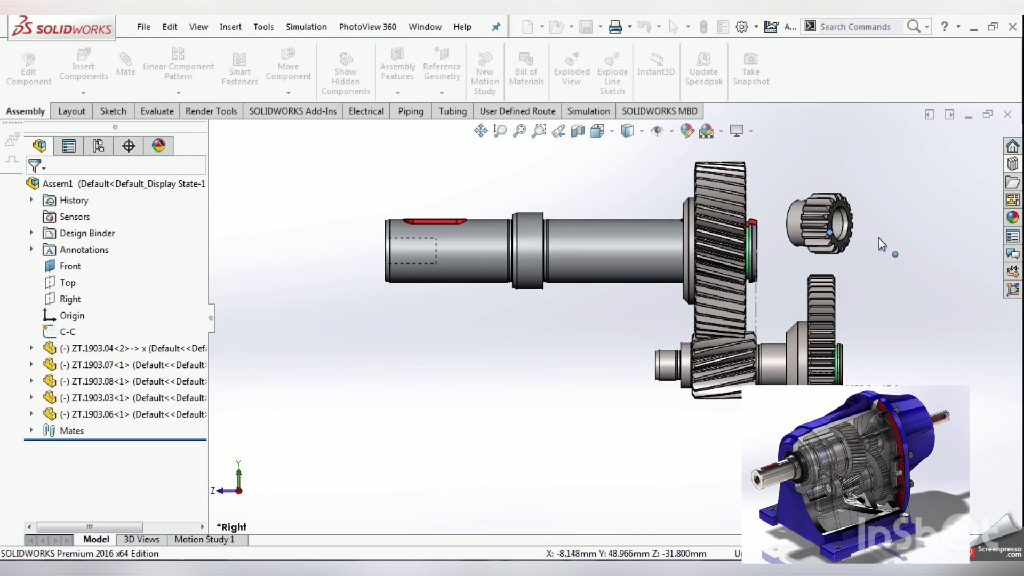
left_click(53, 414)
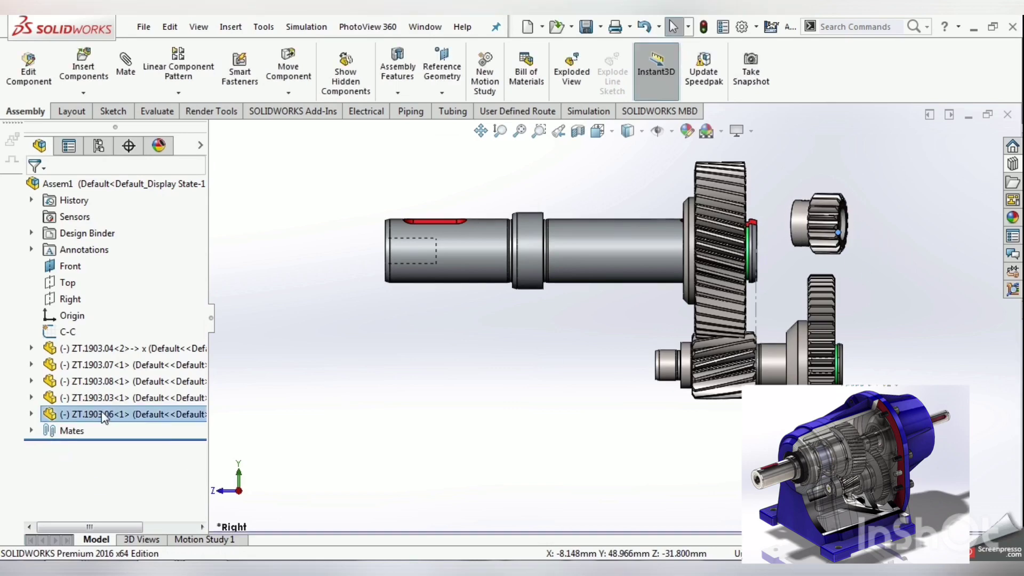
left_click(794, 378)
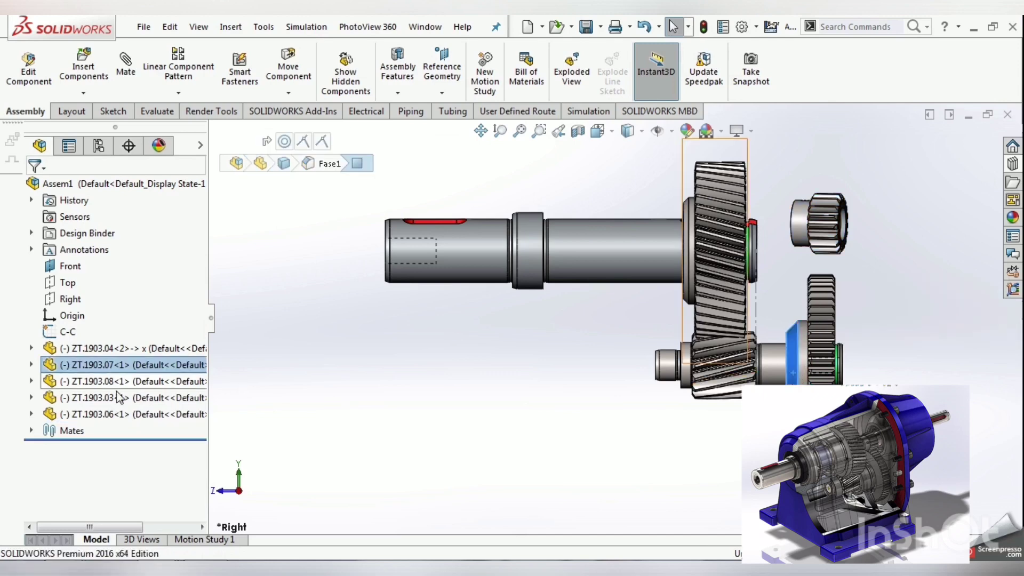
Mate the Ebene1 planes of ZT.1903.07 and pinion ZT.1903.06 as coincident
left_click(31, 364)
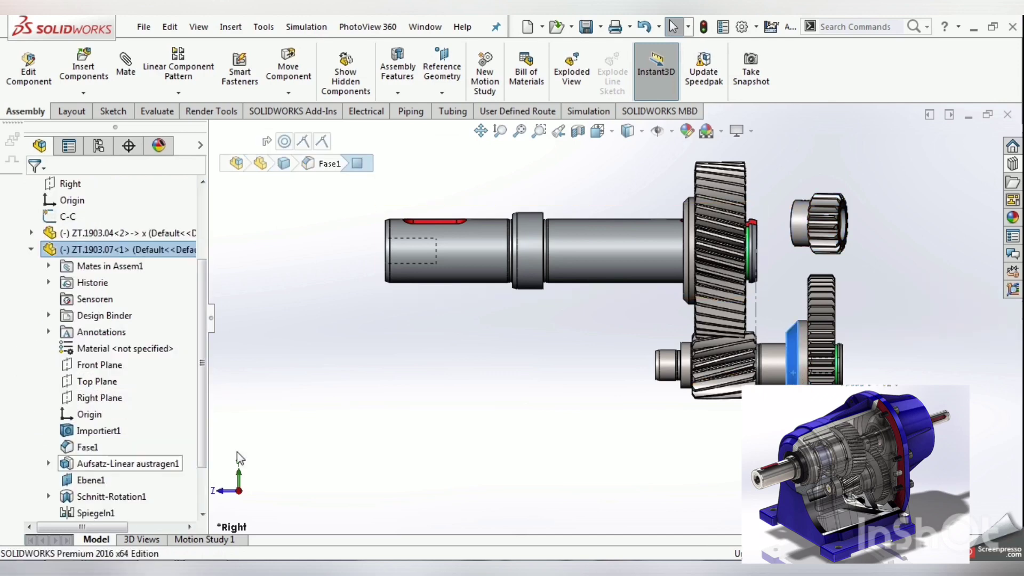
scroll(202, 464, "down", 1)
left_click(67, 432)
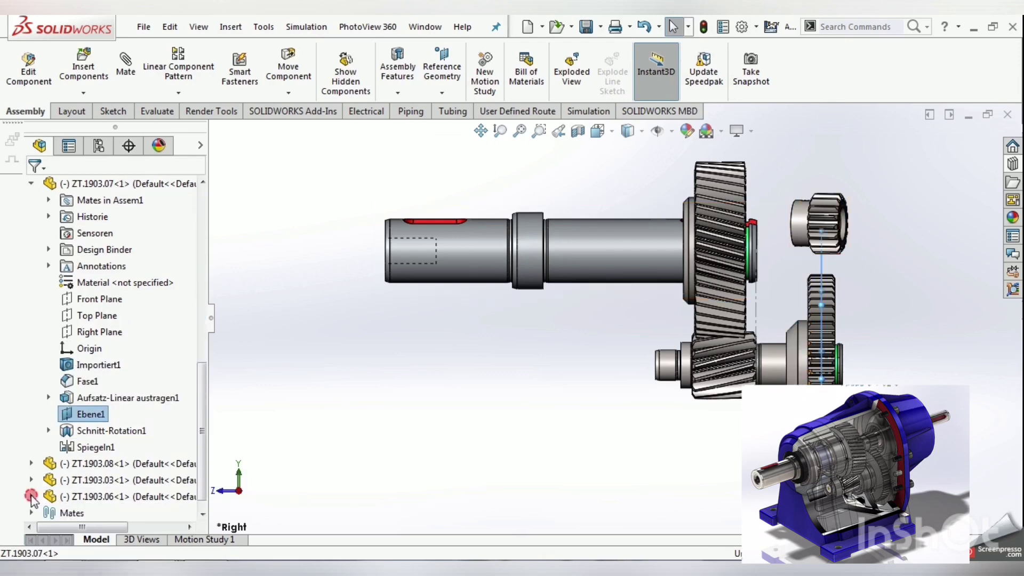
left_click(31, 496)
left_click(80, 483)
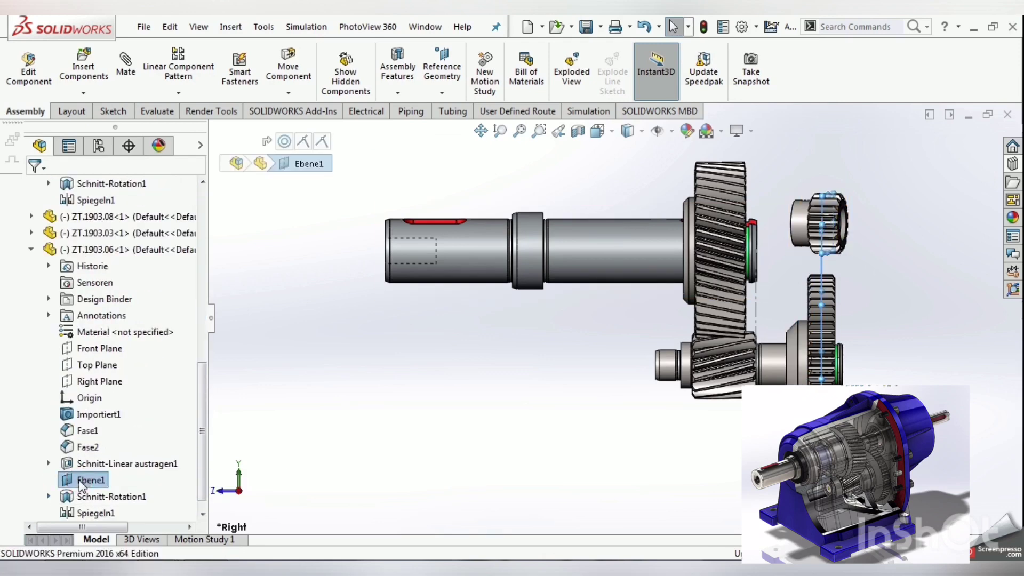
left_click(91, 487)
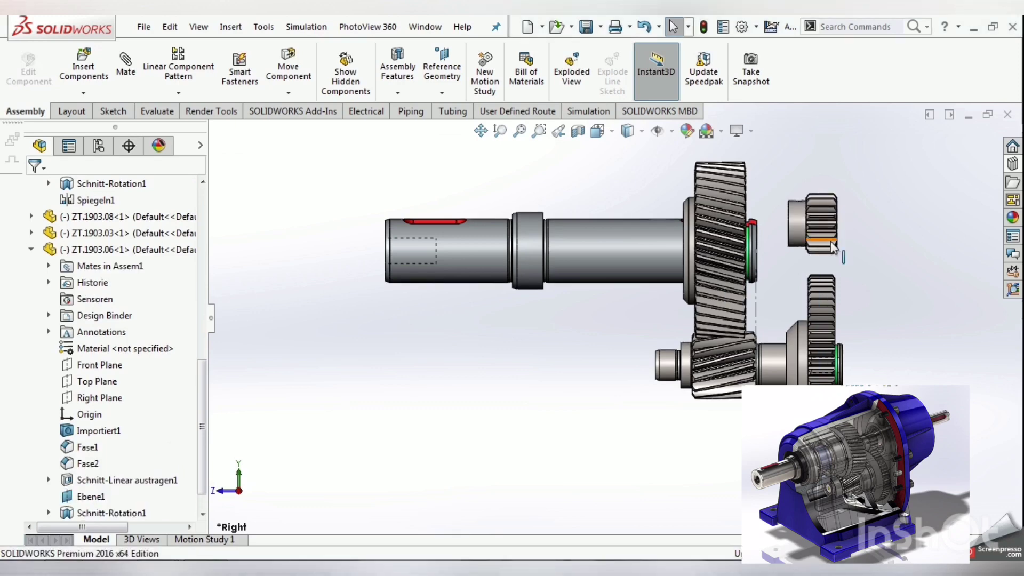
Make the pinion's bore concentric with the hub edge inside the upper gear
middle_click_drag(875, 251, 857, 297)
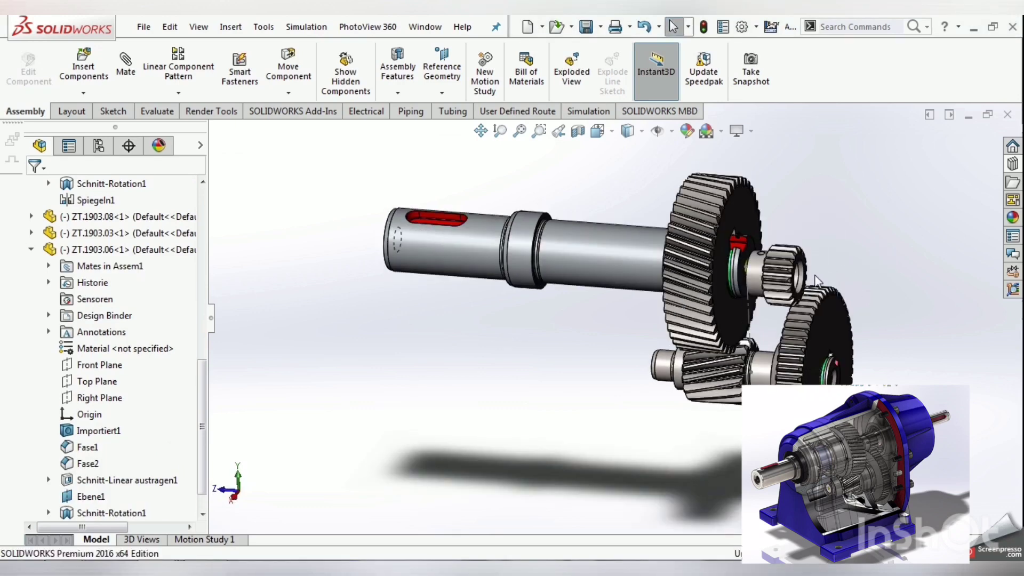
scroll(832, 277, "down", 5)
scroll(832, 278, "down", 1)
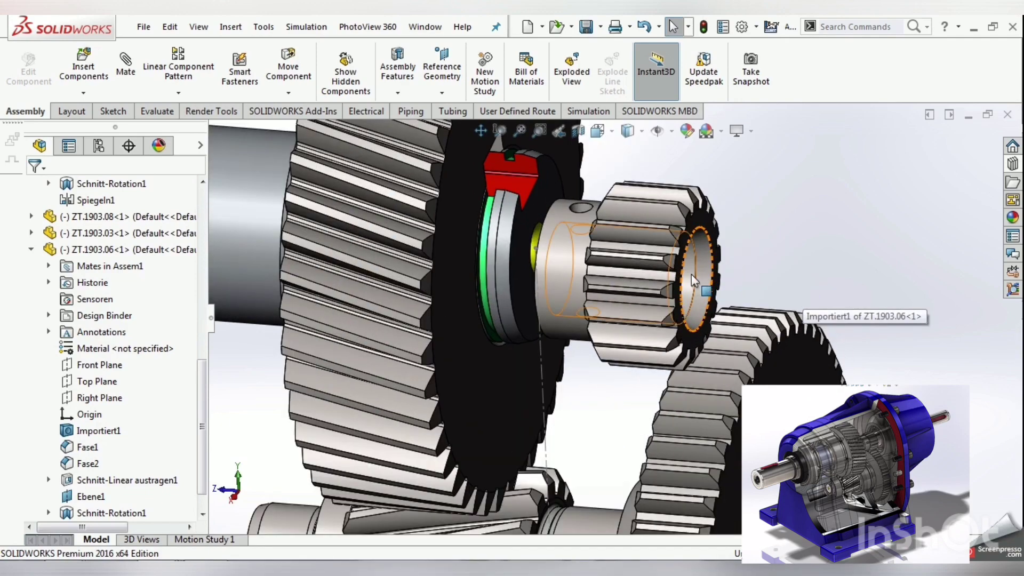
left_click(562, 277)
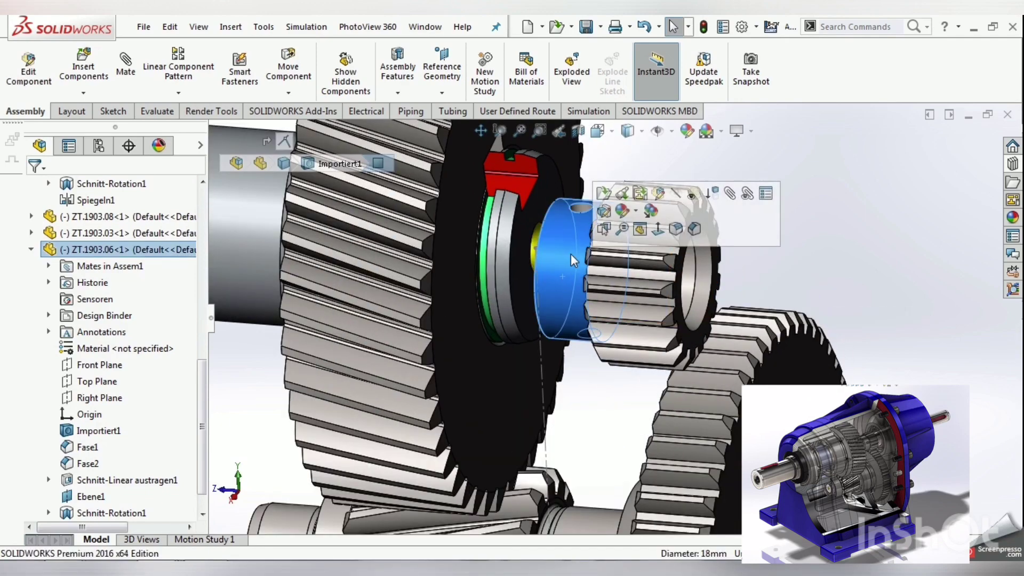
mouse_move(571, 254)
middle_mouse_down()
mouse_move(582, 250)
mouse_move(468, 268)
middle_mouse_up()
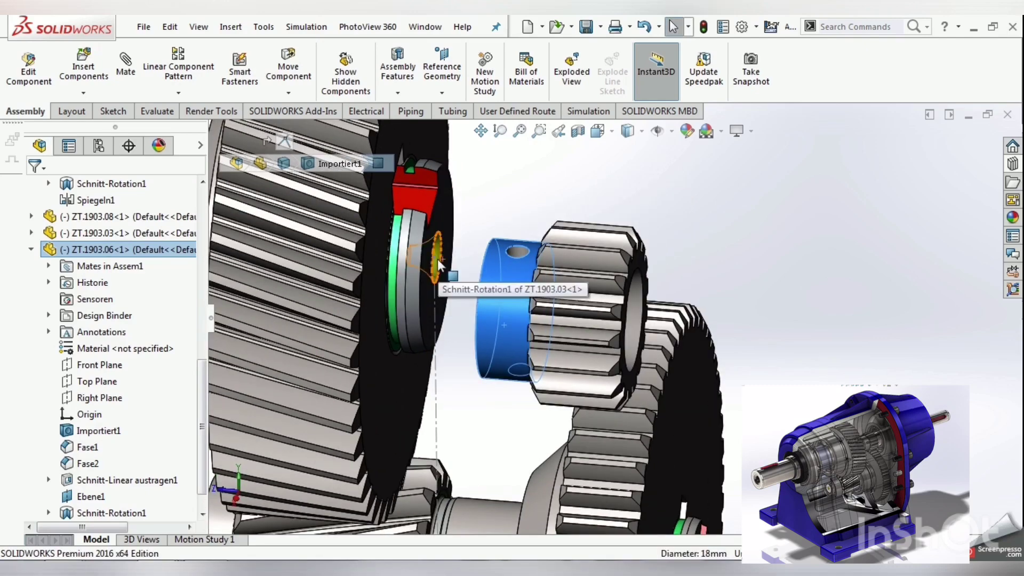
left_click(434, 257, "ctrl")
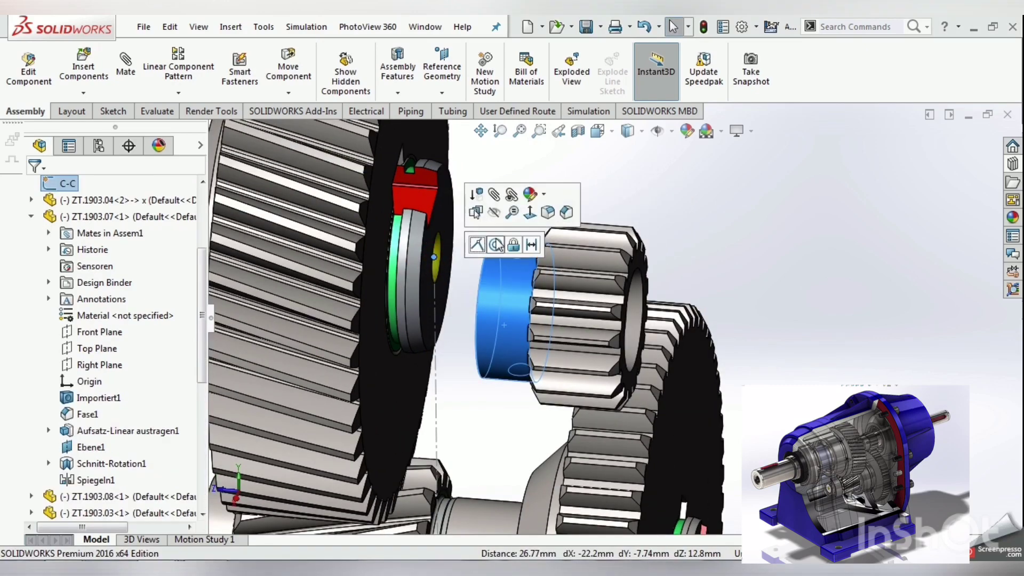
left_click(496, 245)
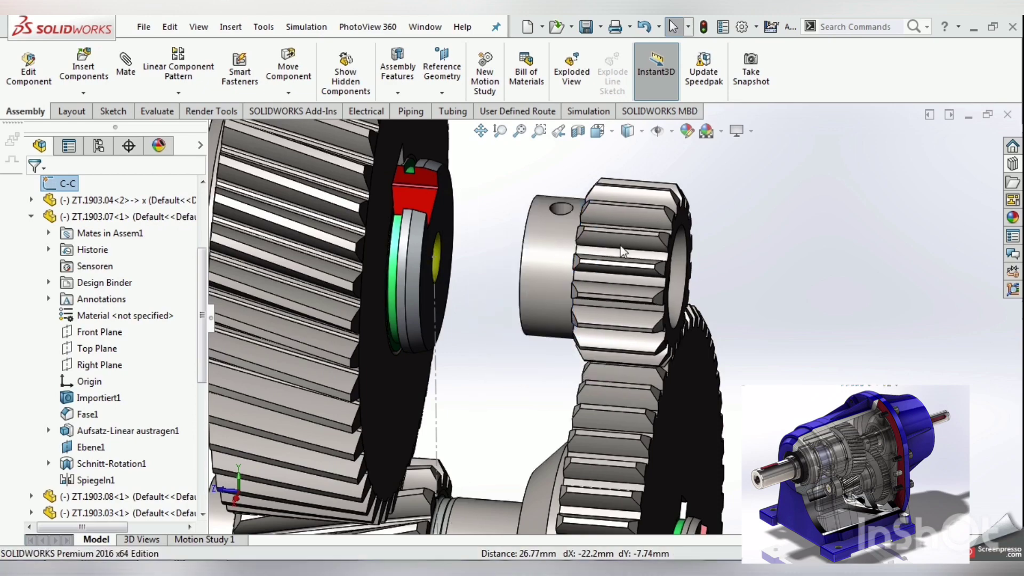
View the lower gear face Normal To and zoom in on the pinion's tooth mesh
key("ctrl+4")
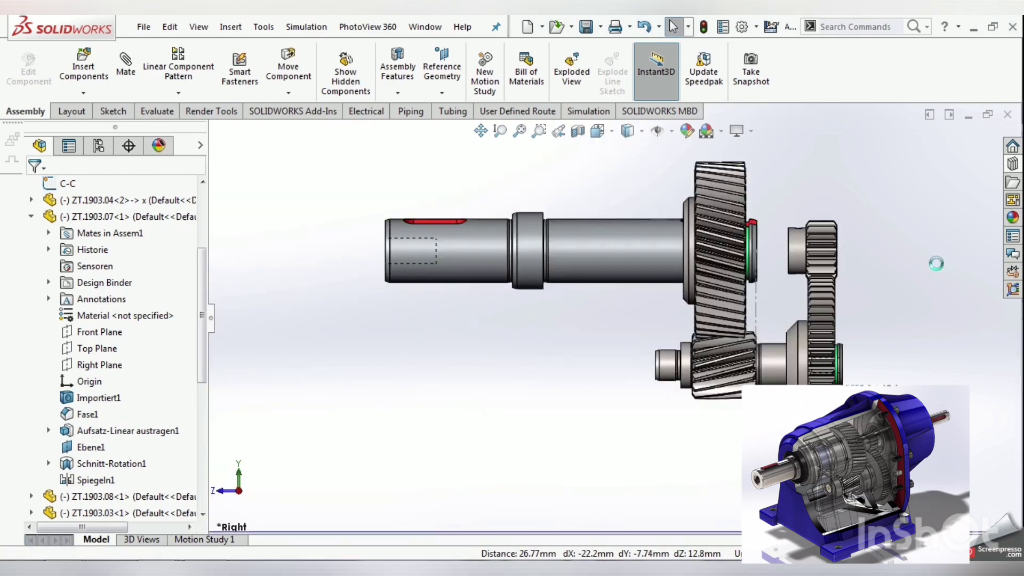
middle_click_drag(888, 287, 809, 317)
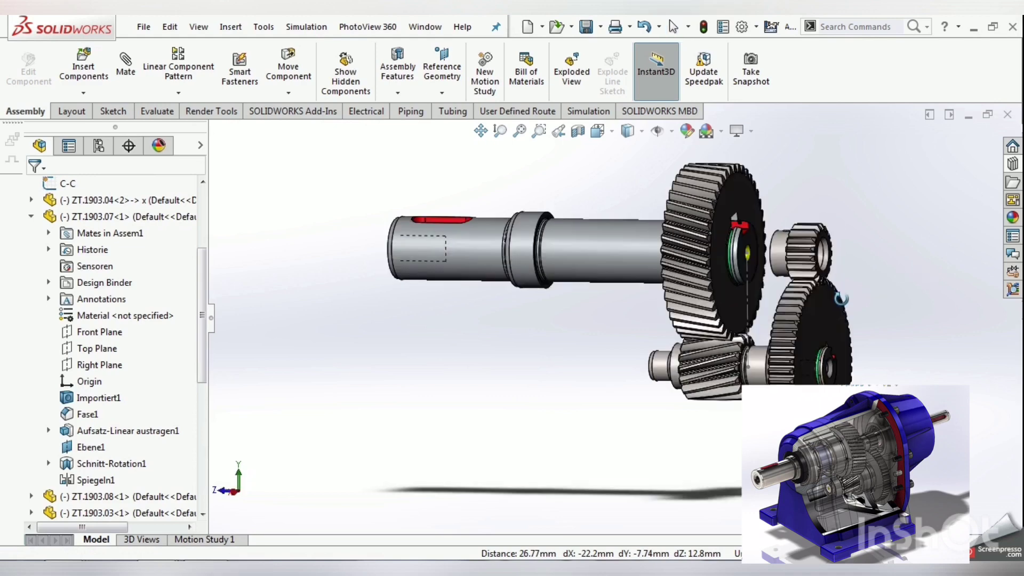
left_click(809, 317)
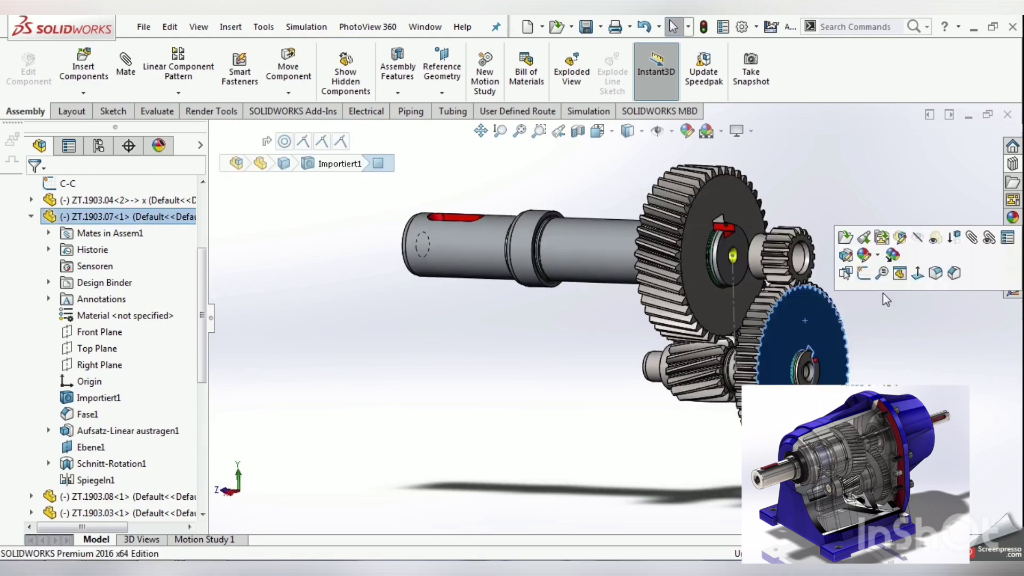
left_click(914, 274)
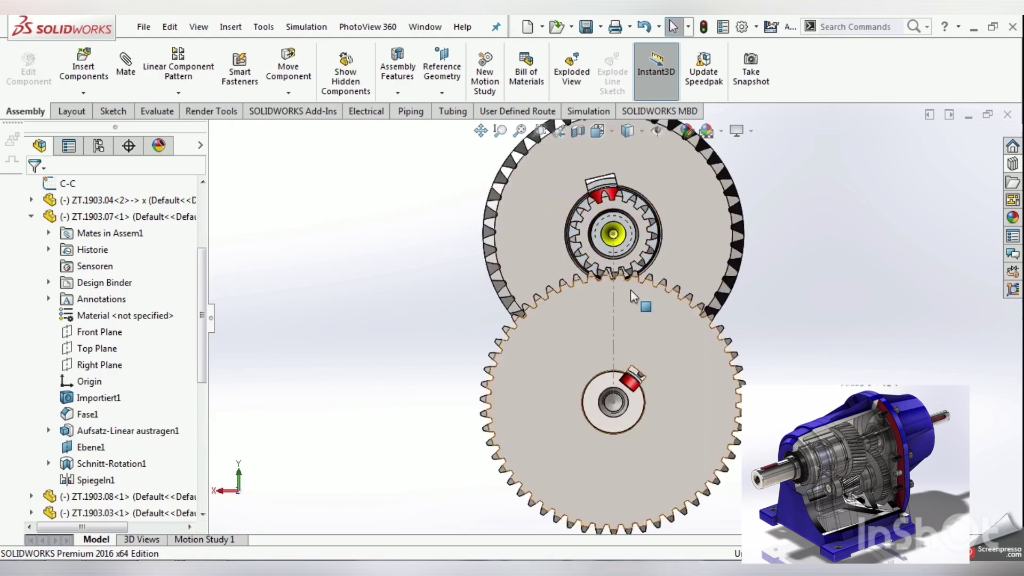
scroll(636, 297, "down", 2)
scroll(640, 267, "down", 2)
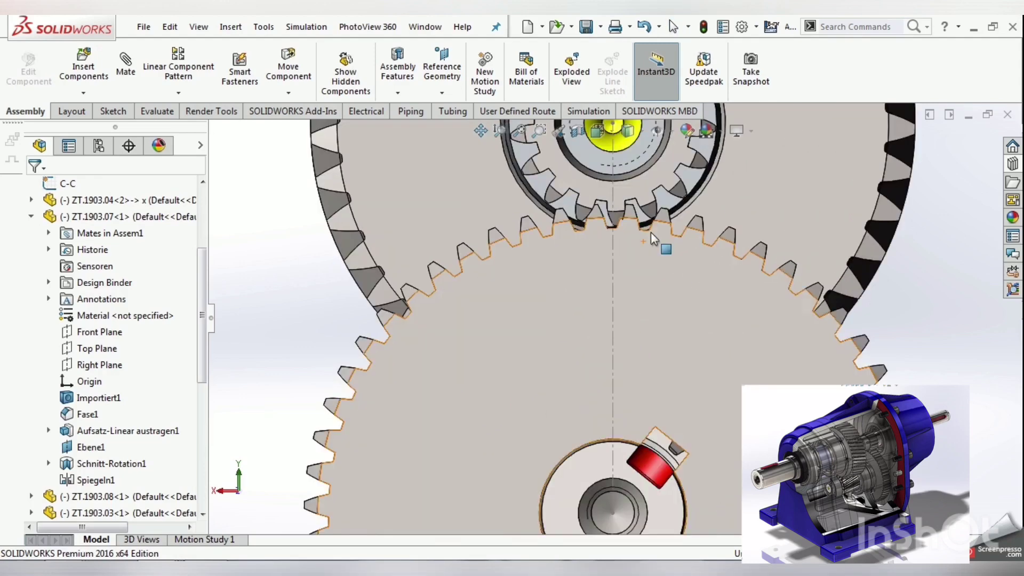
middle_click_drag(650, 237, 651, 315, "ctrl")
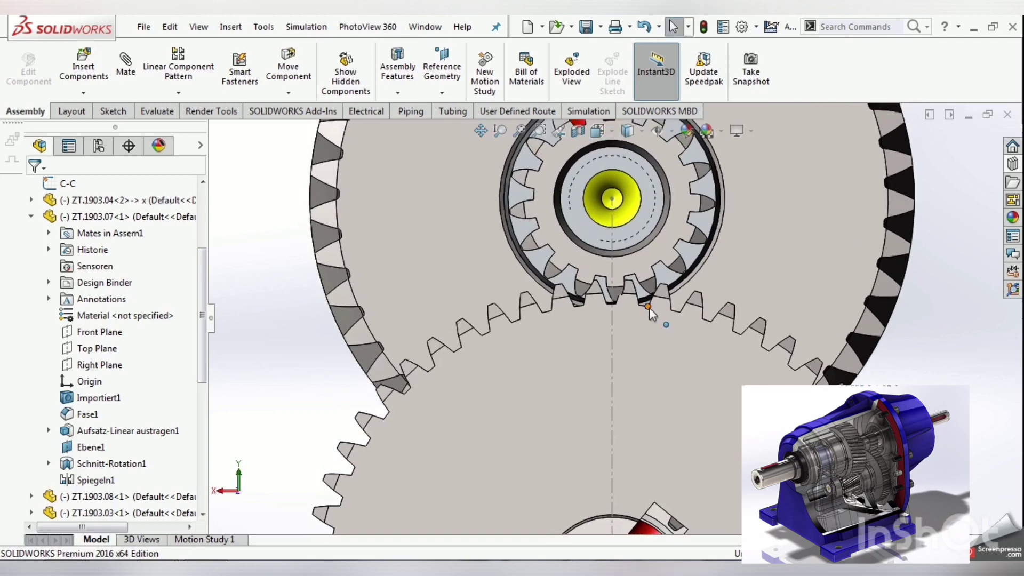
scroll(623, 283, "down", 2)
Rotate the pinion until its teeth interlock with the lower gear, then view it obliquely
left_click(620, 276)
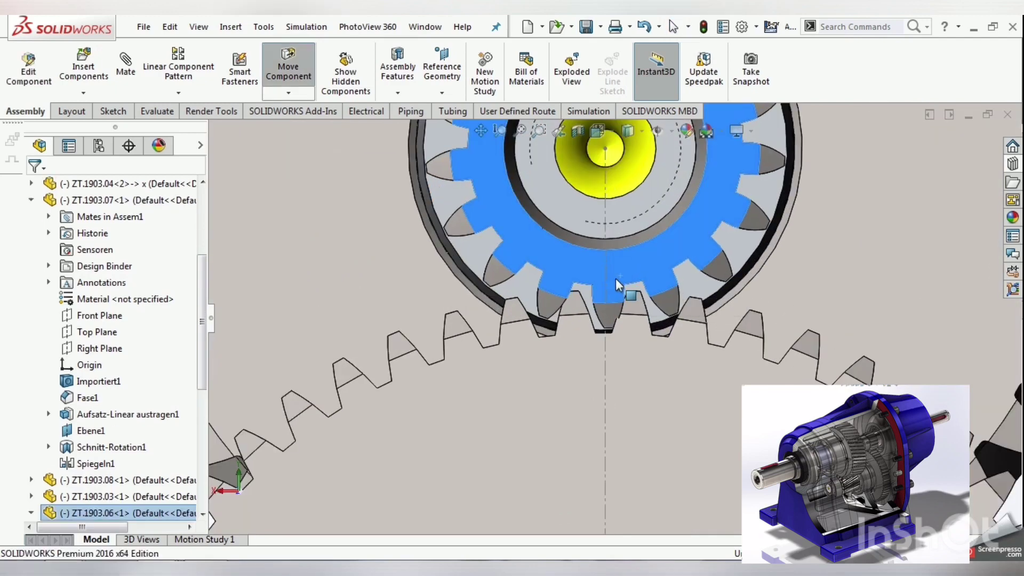
left_click_drag(616, 279, 642, 315)
left_click(642, 312)
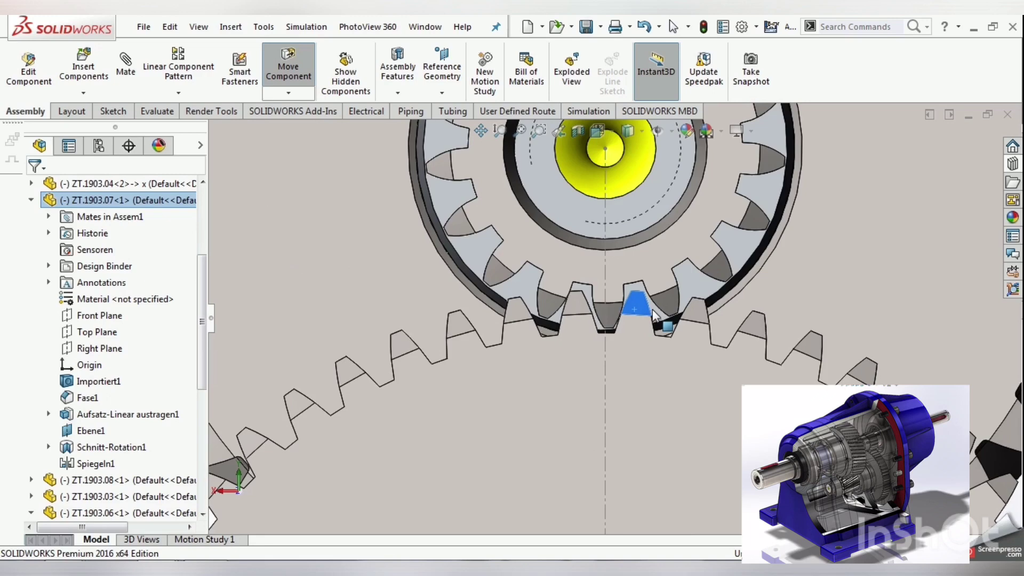
scroll(596, 350, "up", 3)
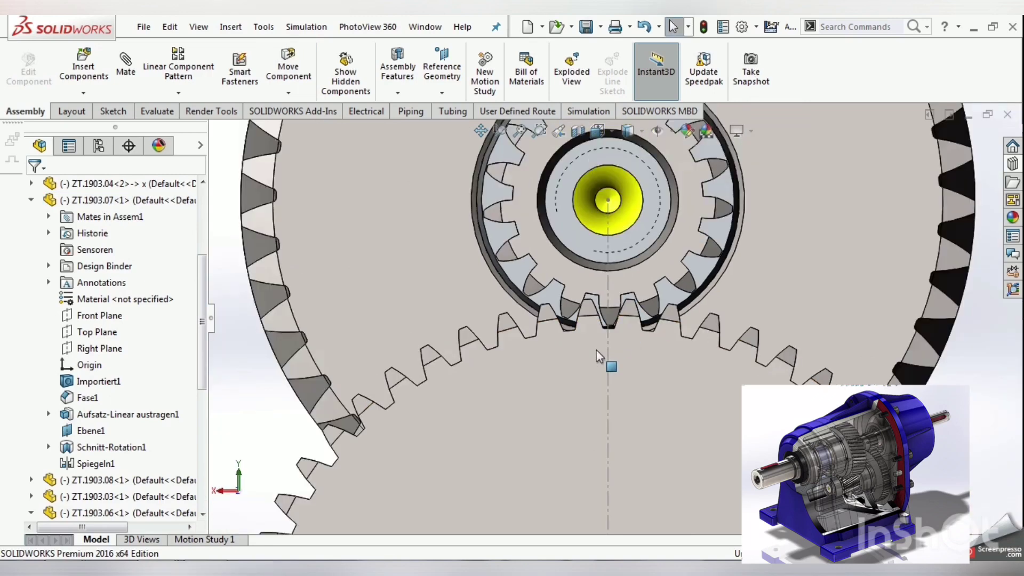
scroll(596, 350, "up", 3)
middle_click_drag(595, 351, 638, 381)
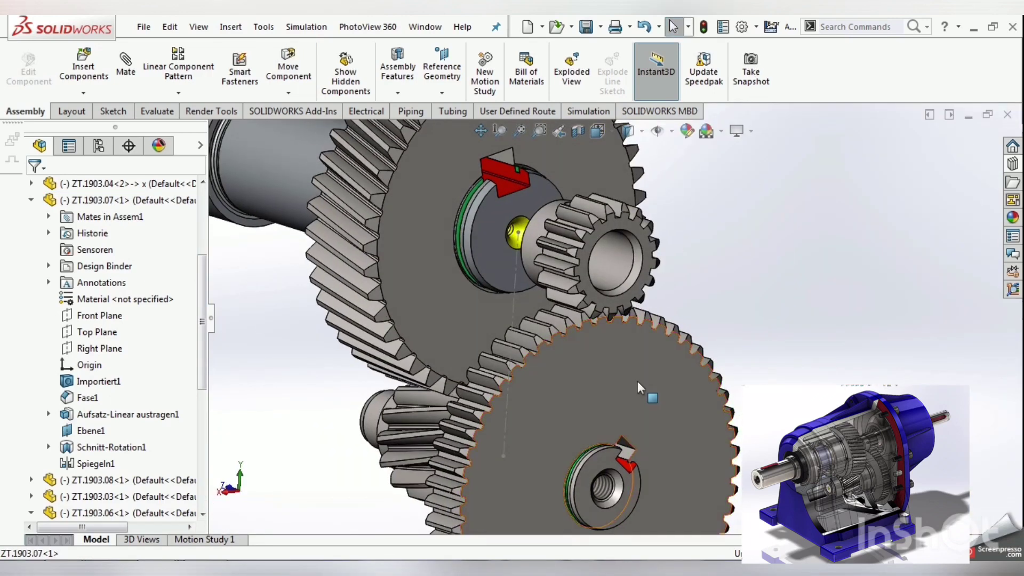
scroll(631, 343, "down", 3)
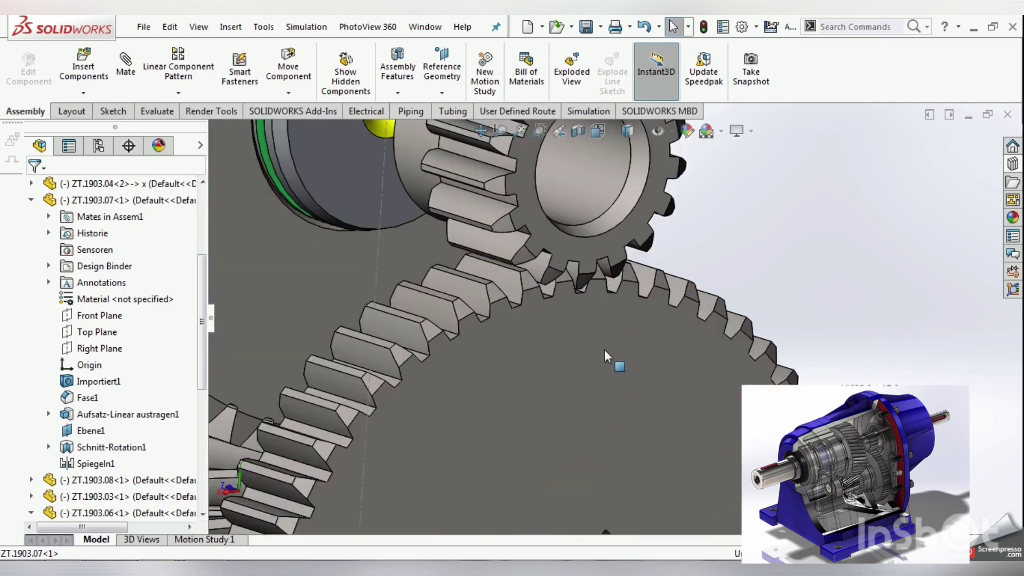
scroll(604, 352, "up", 1)
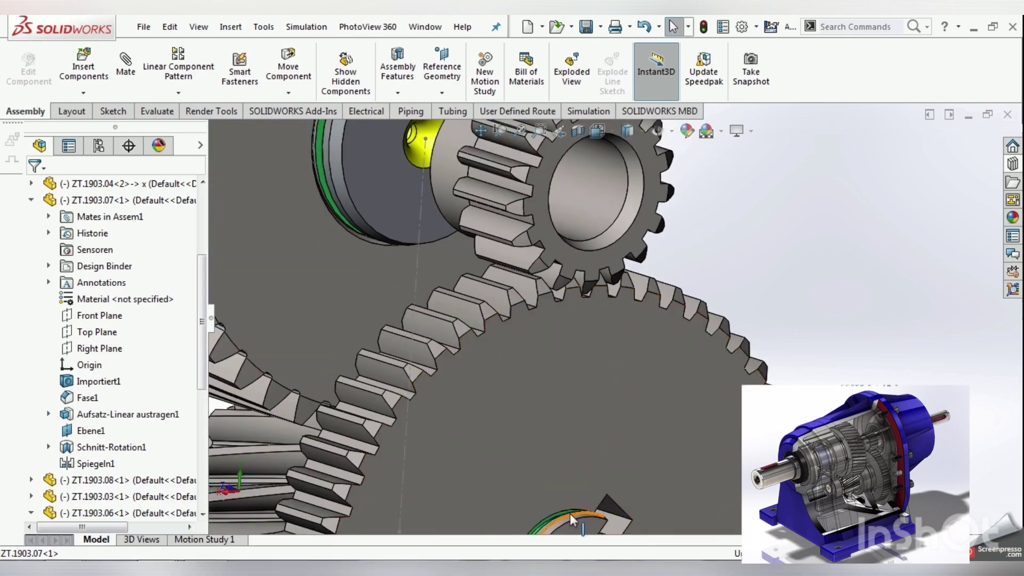
Pick the pinion's bore face and the lower gear's outer face, checking the command tabs
left_click(594, 219)
middle_click_drag(555, 370, 590, 482)
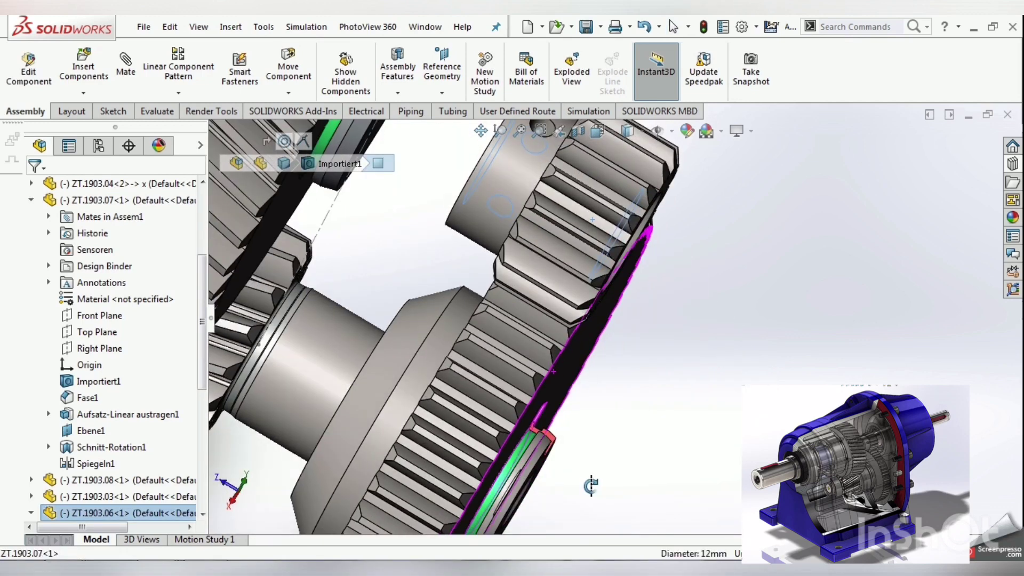
left_click(424, 359, "ctrl")
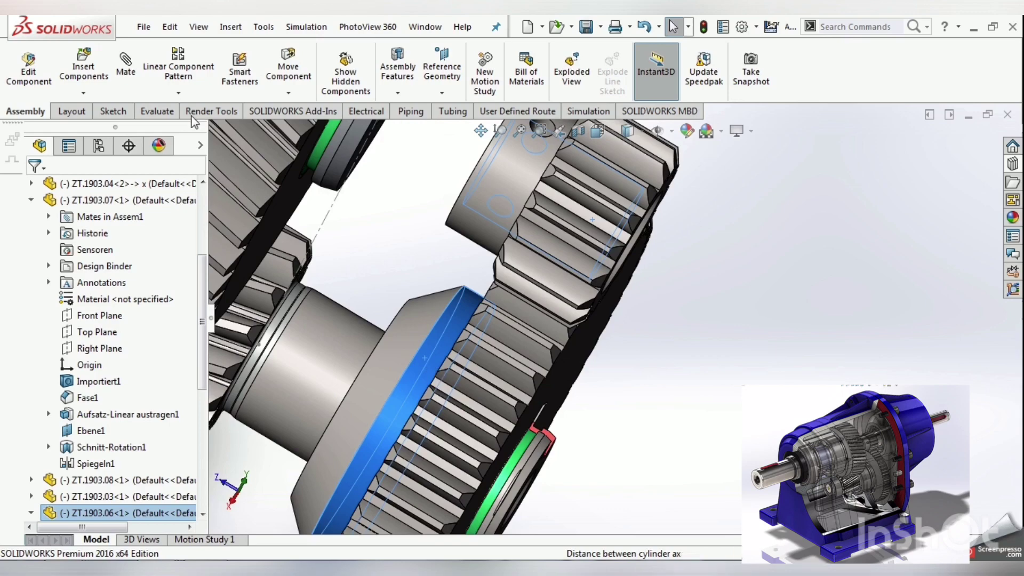
left_click(83, 112)
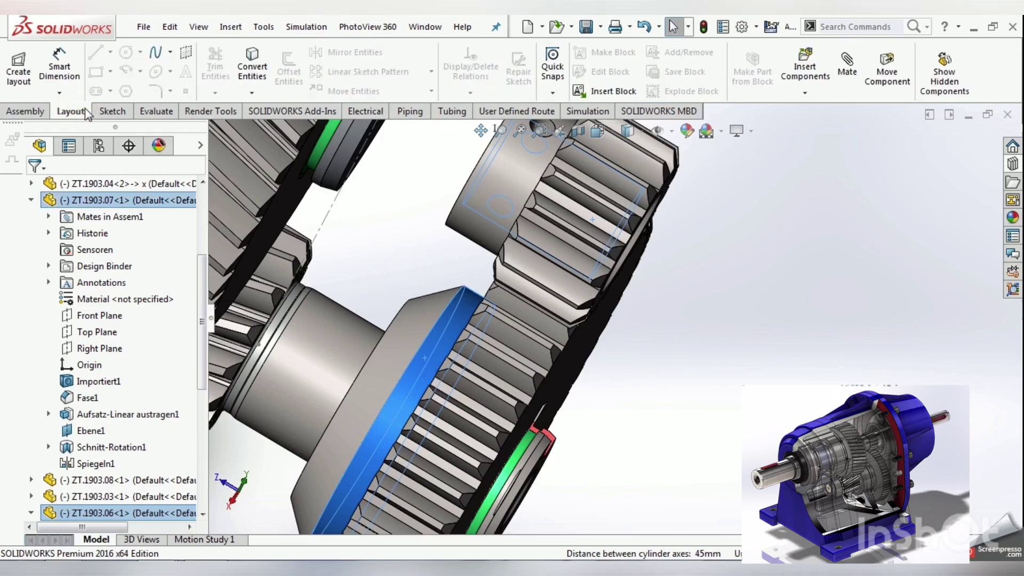
left_click(32, 113)
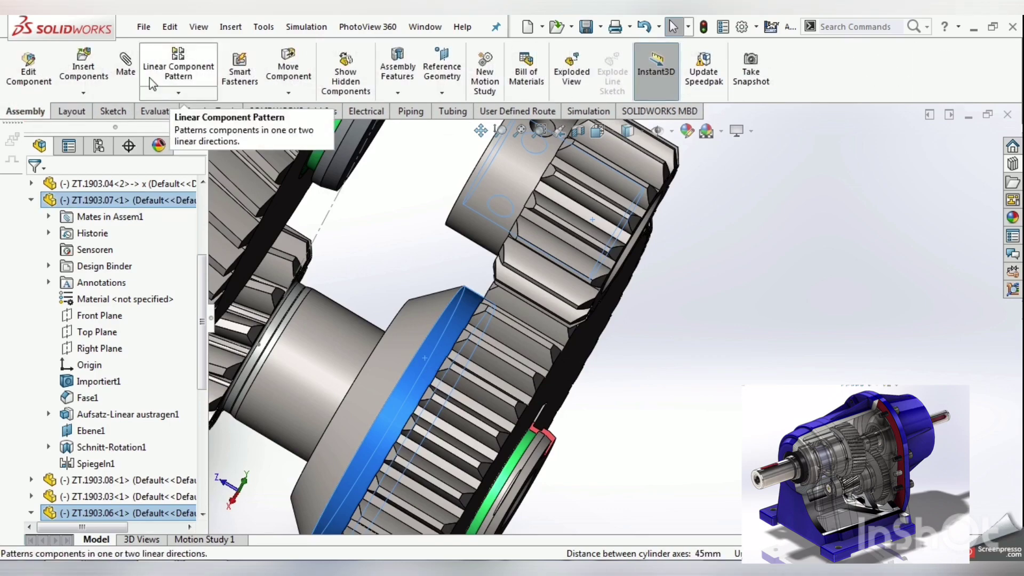
Start a Gear mechanical mate and pick the small upper gear (18mm) as the first gear
left_click(126, 83)
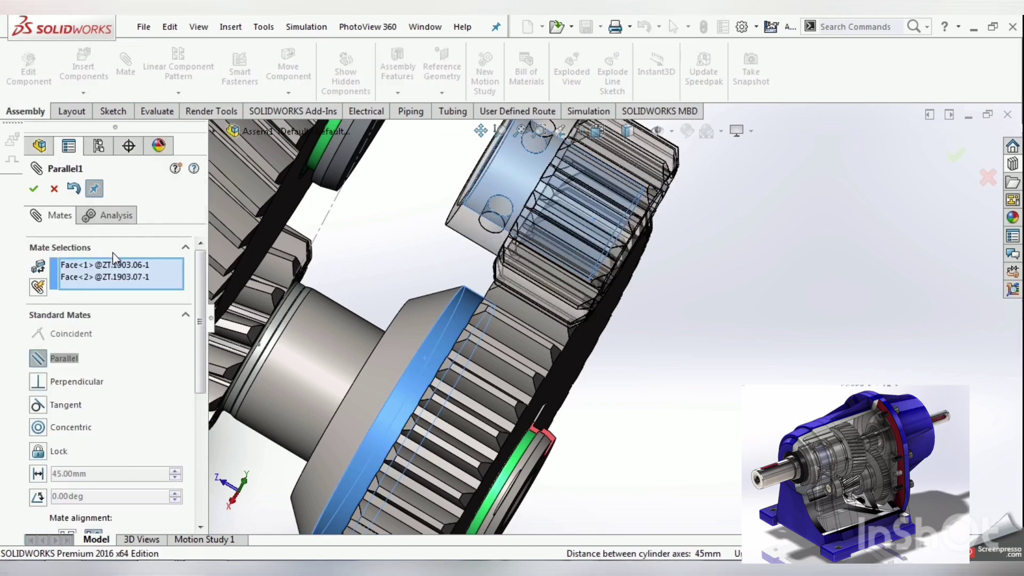
left_click_drag(199, 367, 200, 484)
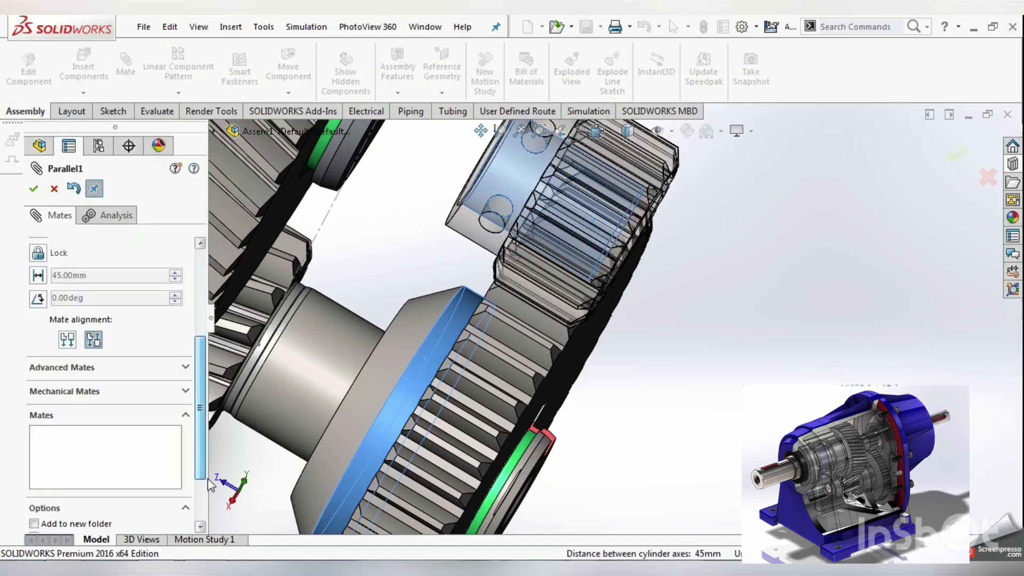
left_click(39, 264)
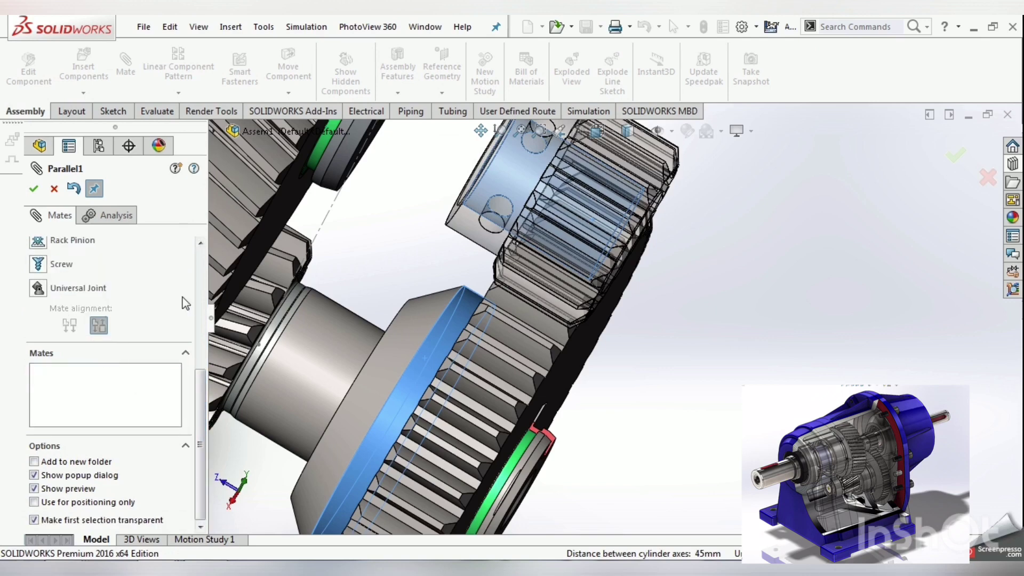
left_click_drag(205, 379, 202, 296)
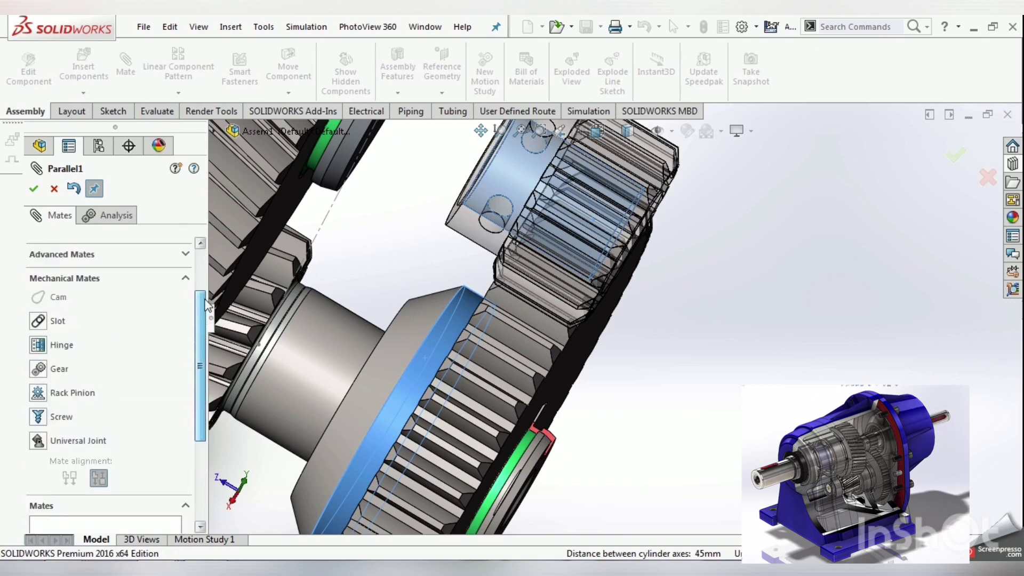
left_click(38, 394)
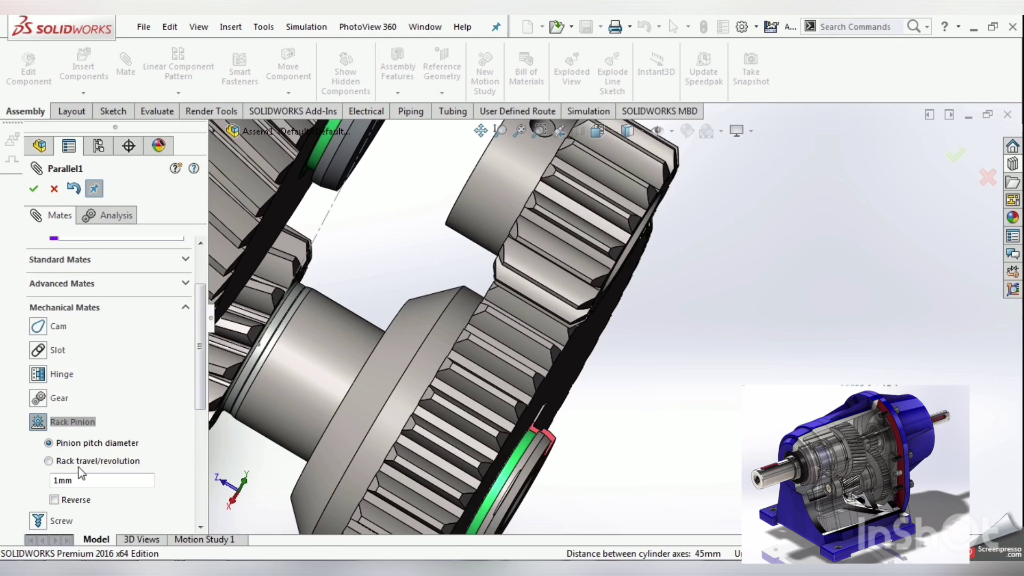
left_click(39, 401)
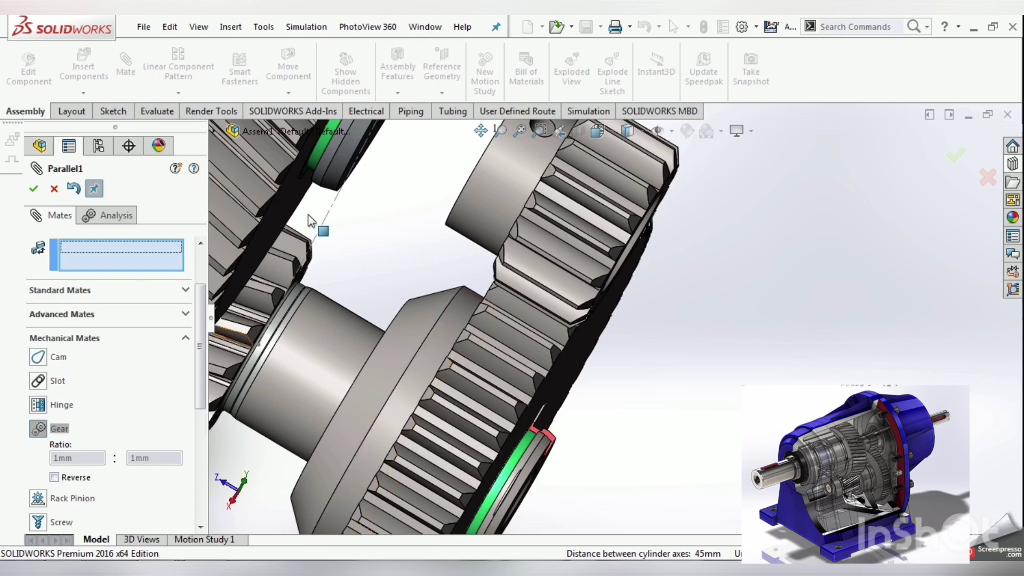
left_click(527, 178)
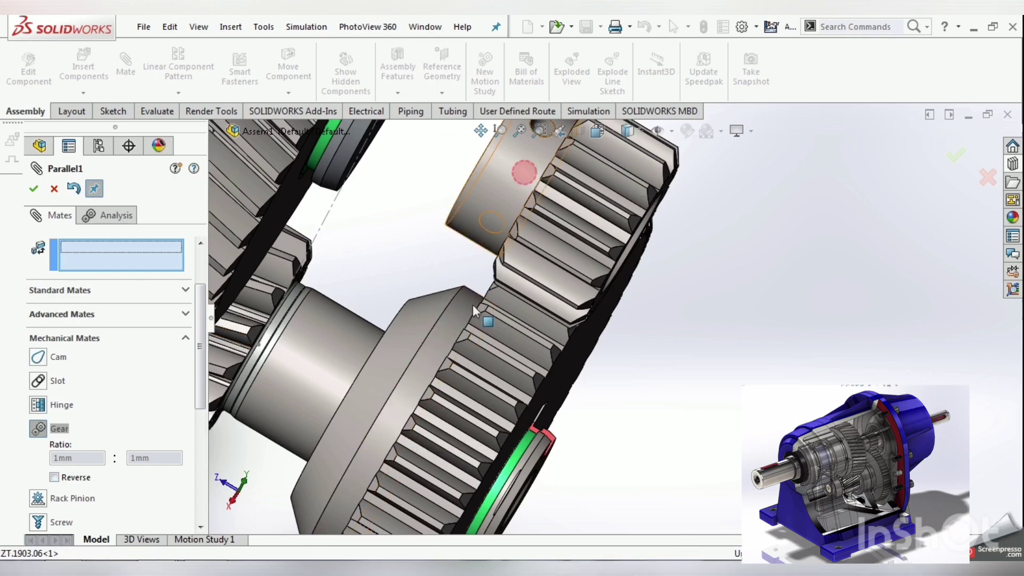
Pick the large lower gear and finish GearMate2 with a 21.25mm : 68.25mm ratio
left_click(441, 344)
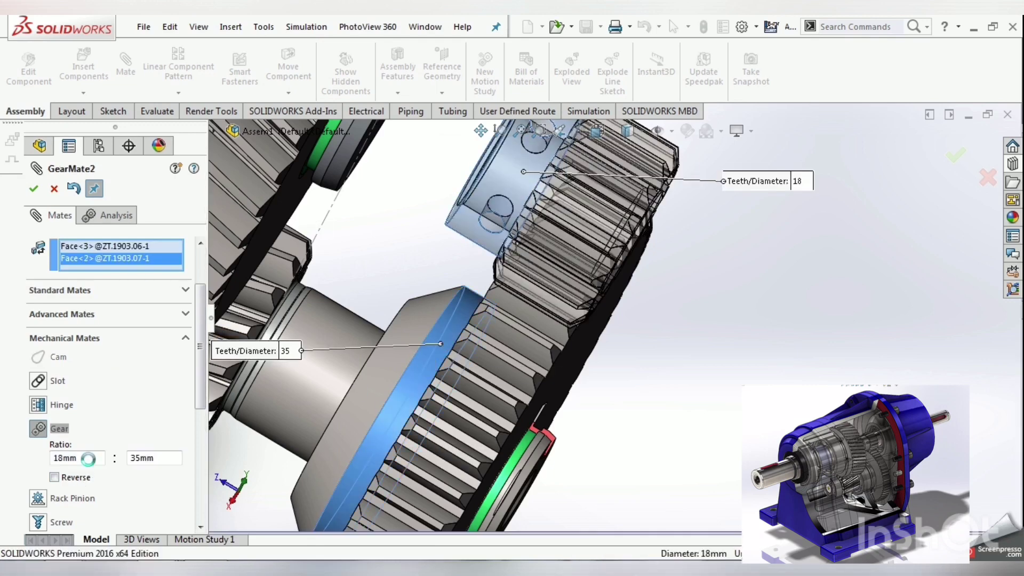
left_click_drag(91, 459, 40, 467)
type("21.25")
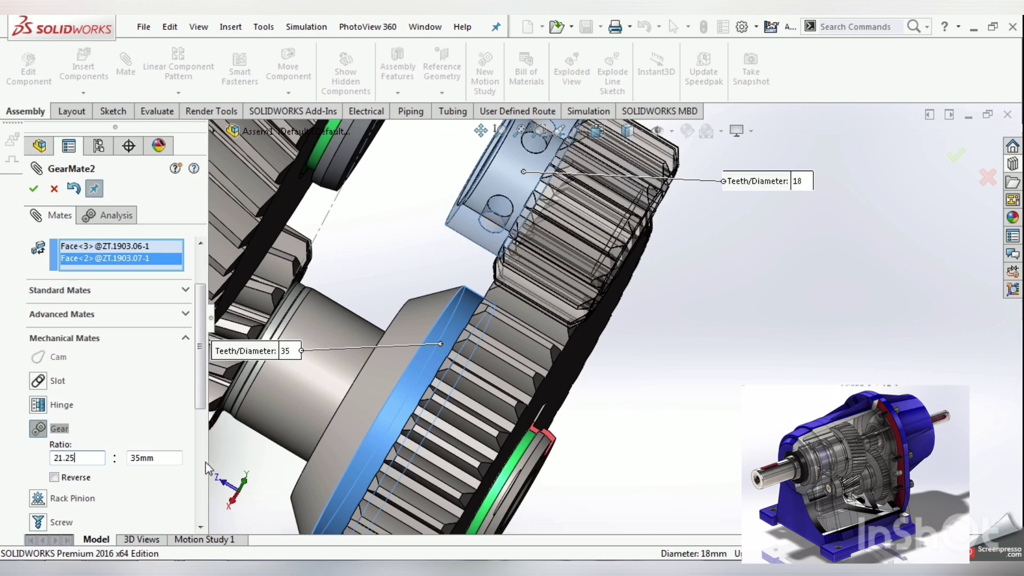
left_click(176, 460)
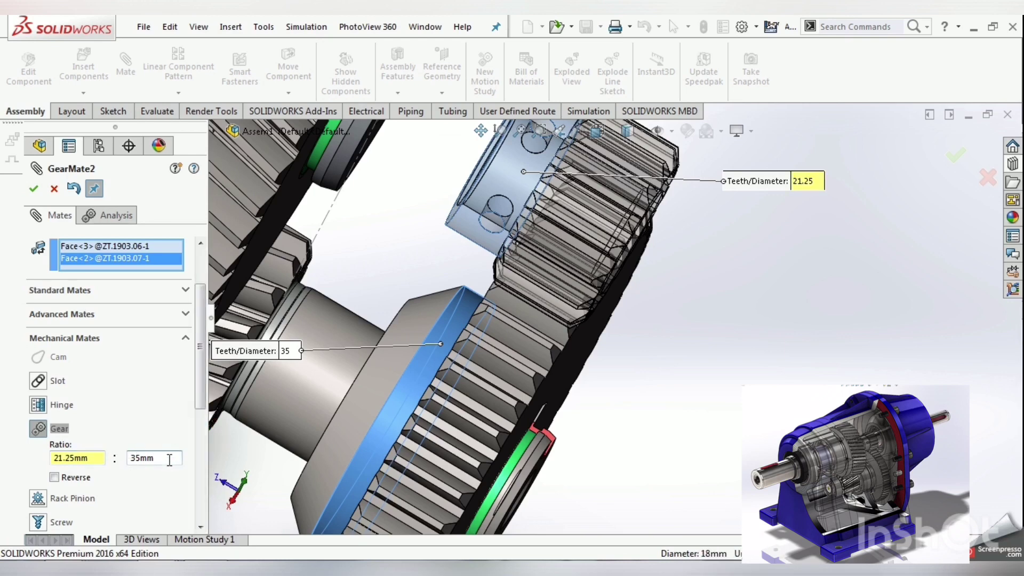
left_click_drag(131, 459, 156, 461)
type("68.25")
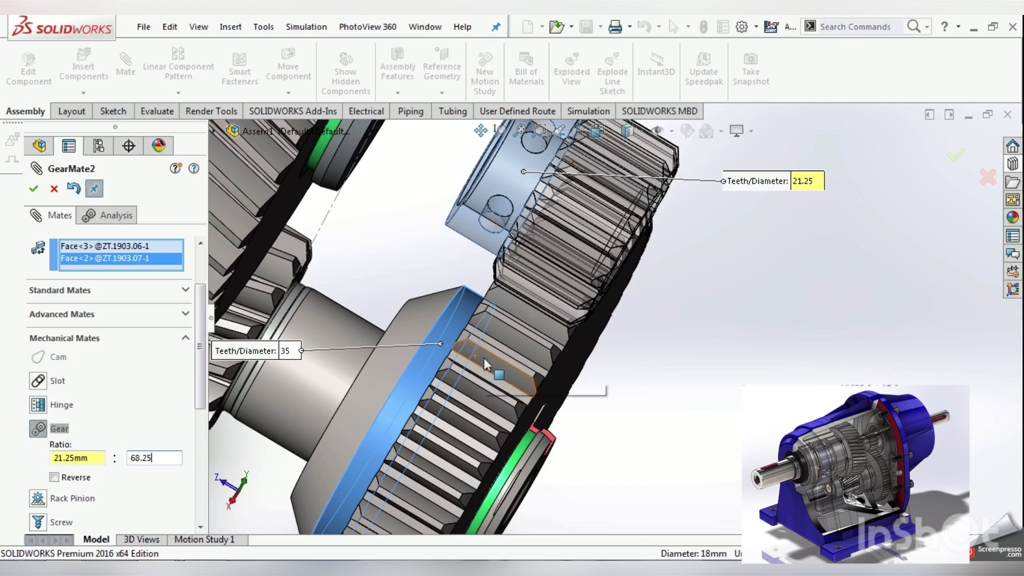
key("Return")
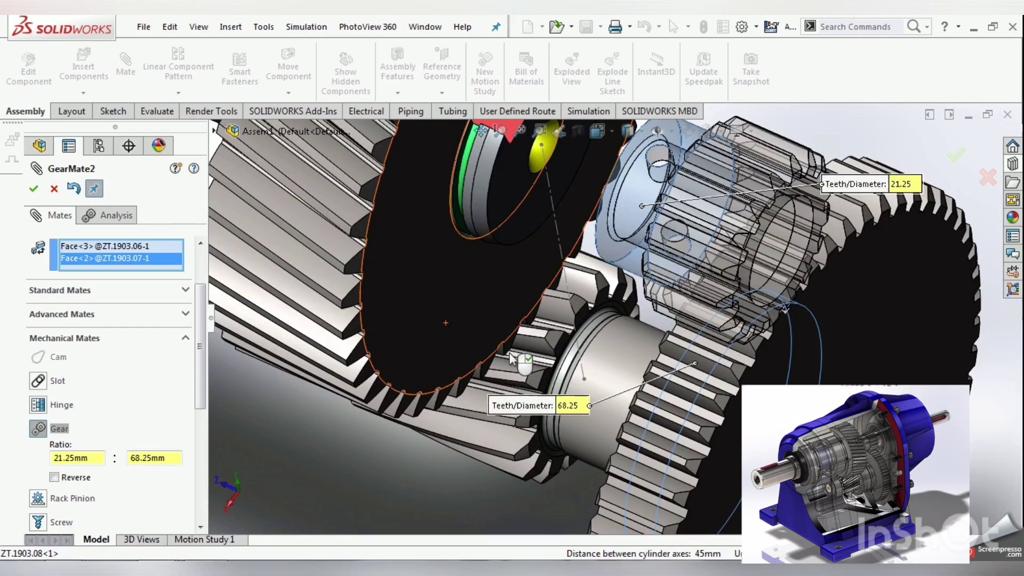
left_click(35, 191)
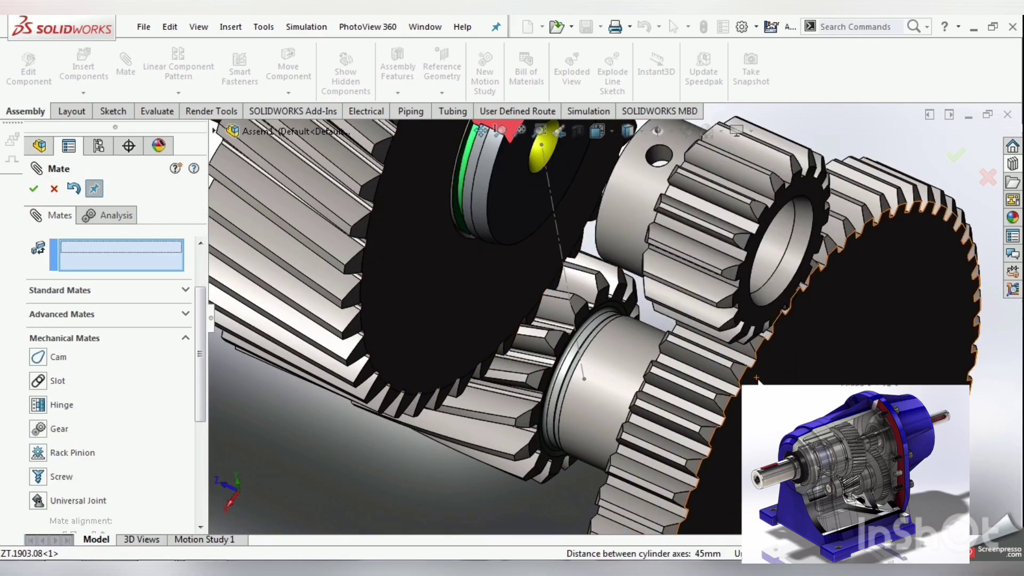
Turn the large gear to confirm meshing, close the mate tool, and orbit to the full gear train
left_click_drag(756, 378, 758, 376)
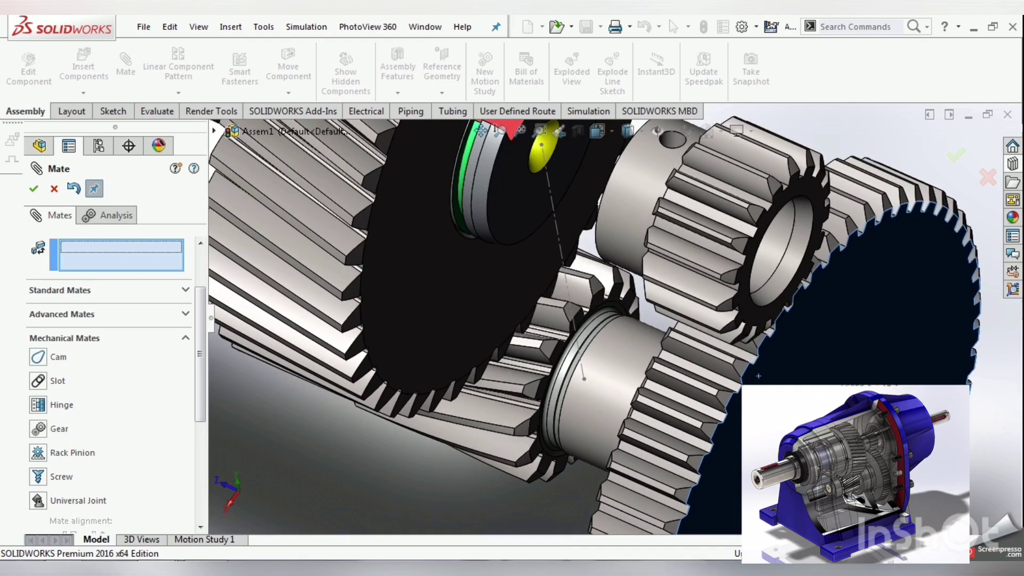
left_click_drag(758, 376, 759, 376)
left_click(55, 195)
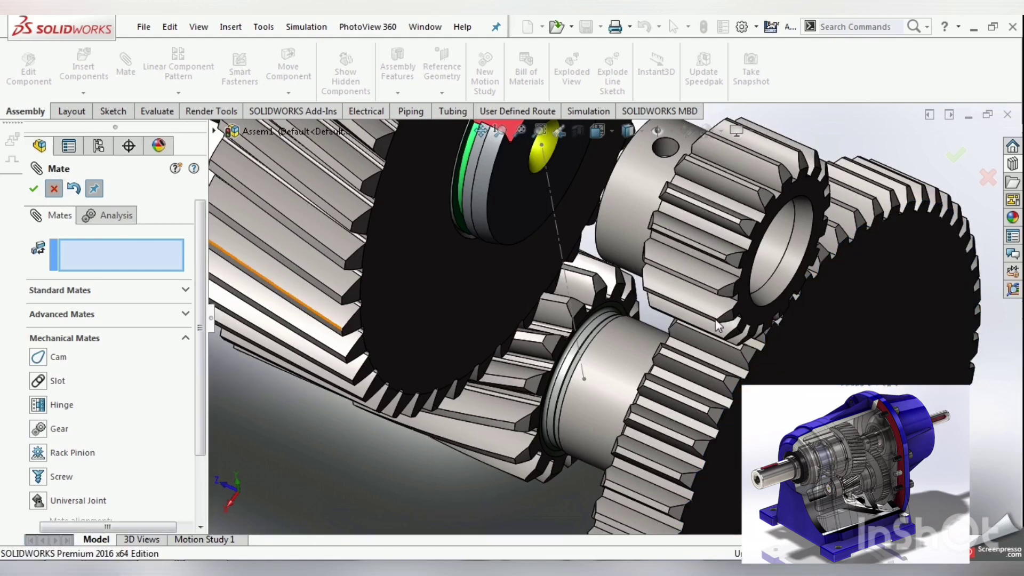
mouse_move(764, 300)
middle_mouse_down()
mouse_move(701, 260)
mouse_move(765, 228)
mouse_move(799, 309)
middle_mouse_up()
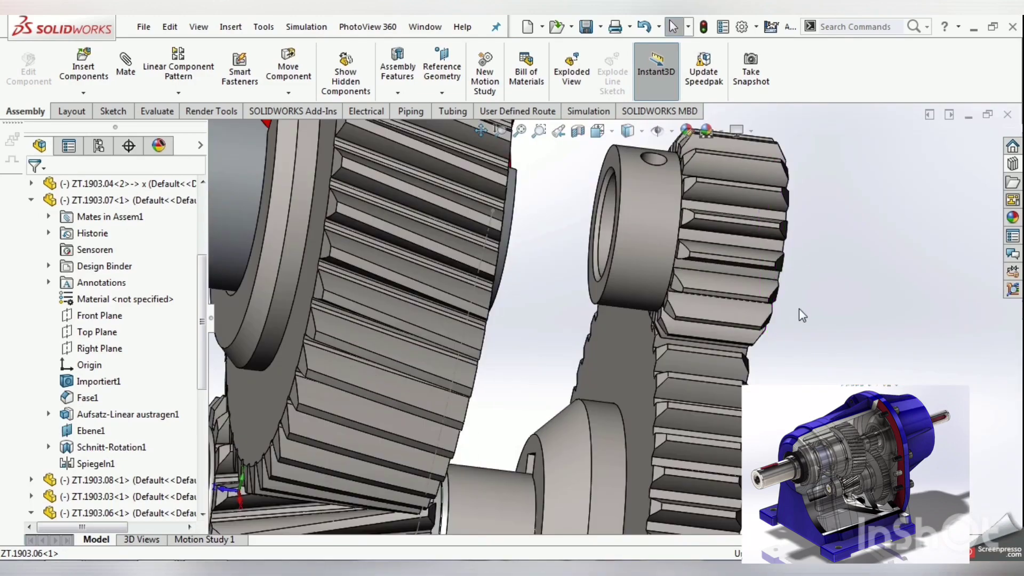
right_click_drag(846, 240, 904, 242)
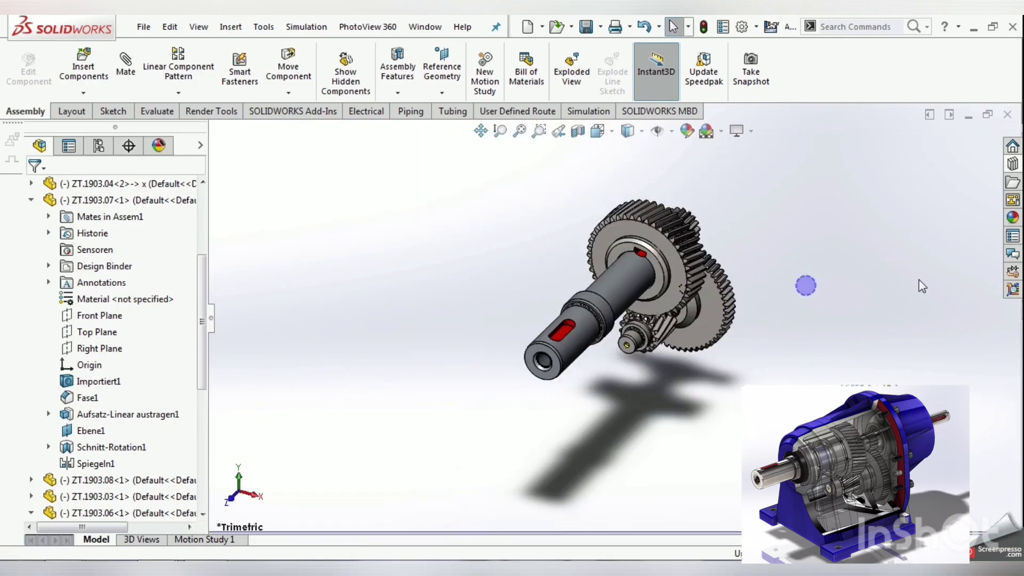
mouse_move(923, 286)
right_mouse_down()
mouse_move(942, 290)
mouse_move(881, 282)
right_mouse_up()
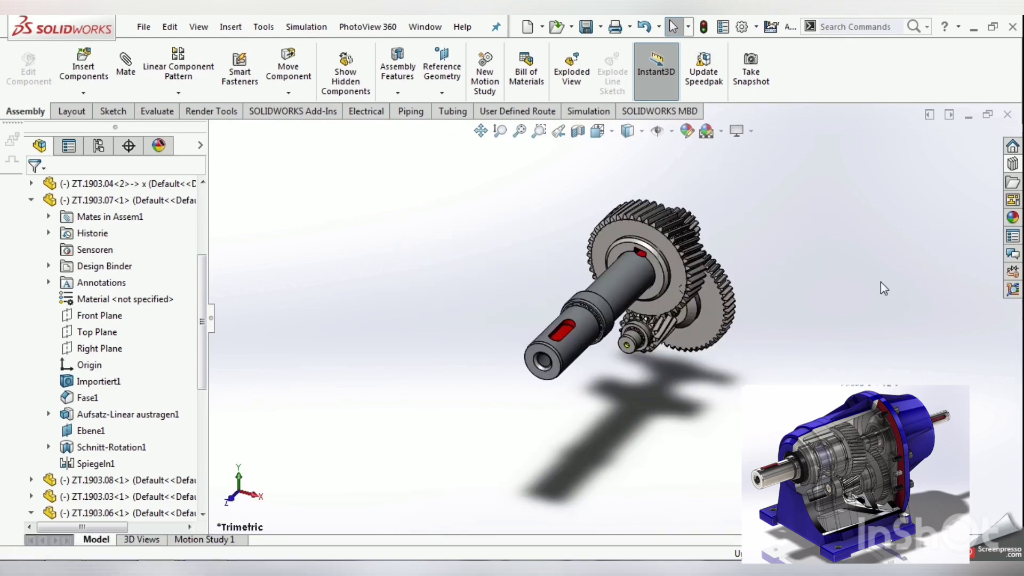
Insert part ZT.1903.05 into the assembly beside the pinion
key("s")
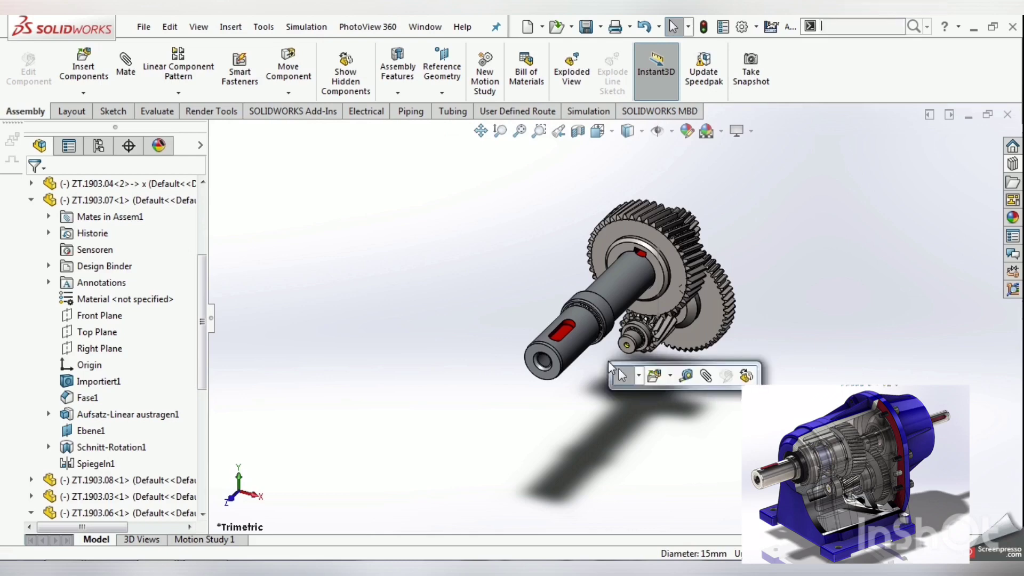
left_click(655, 375)
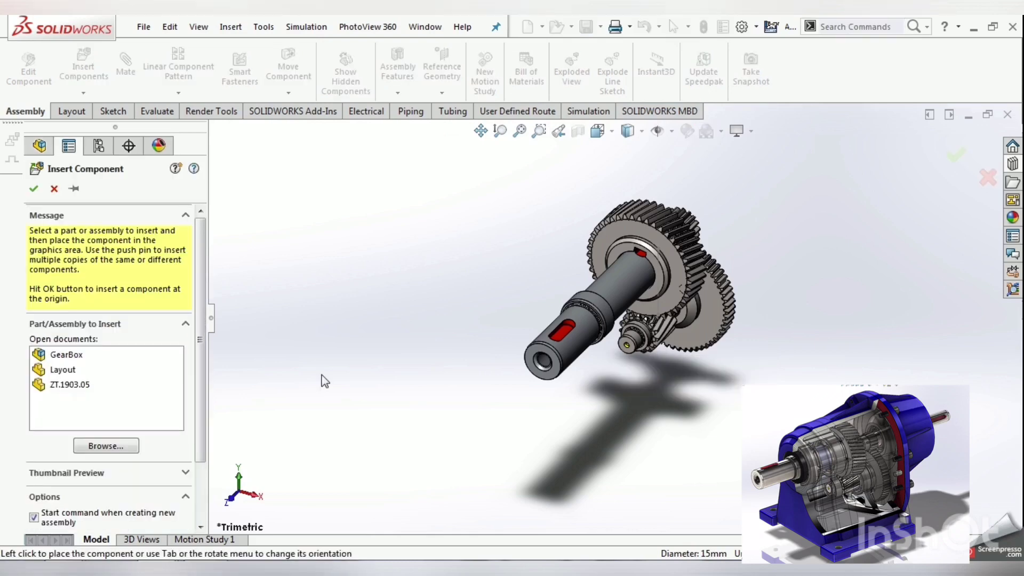
left_click(70, 385)
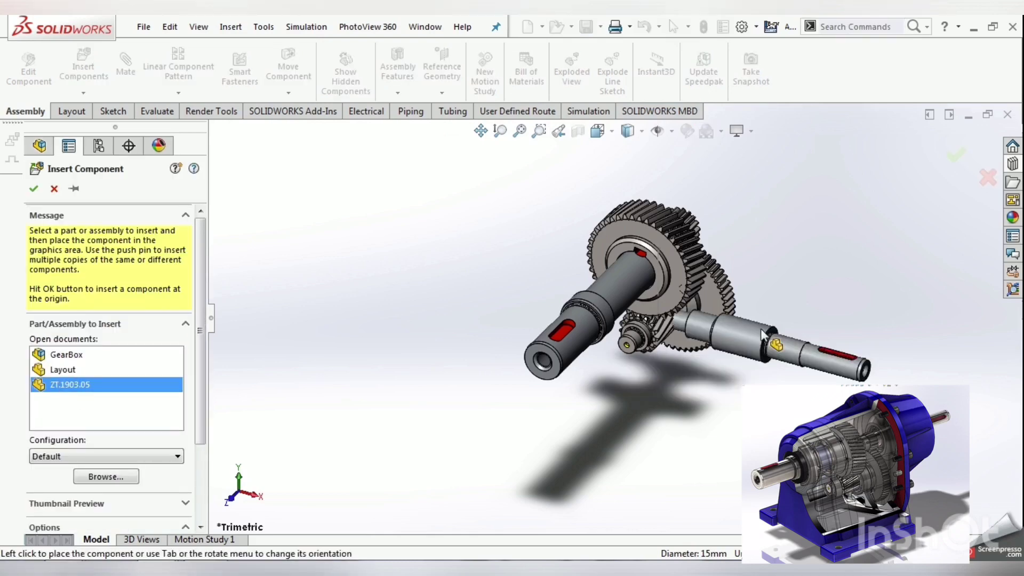
left_click(833, 253)
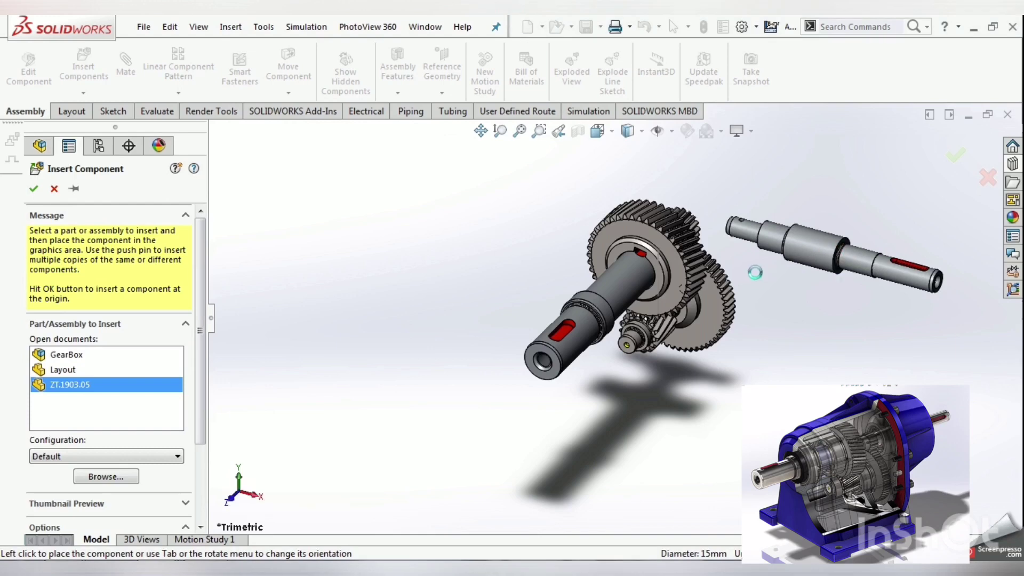
left_click(736, 272)
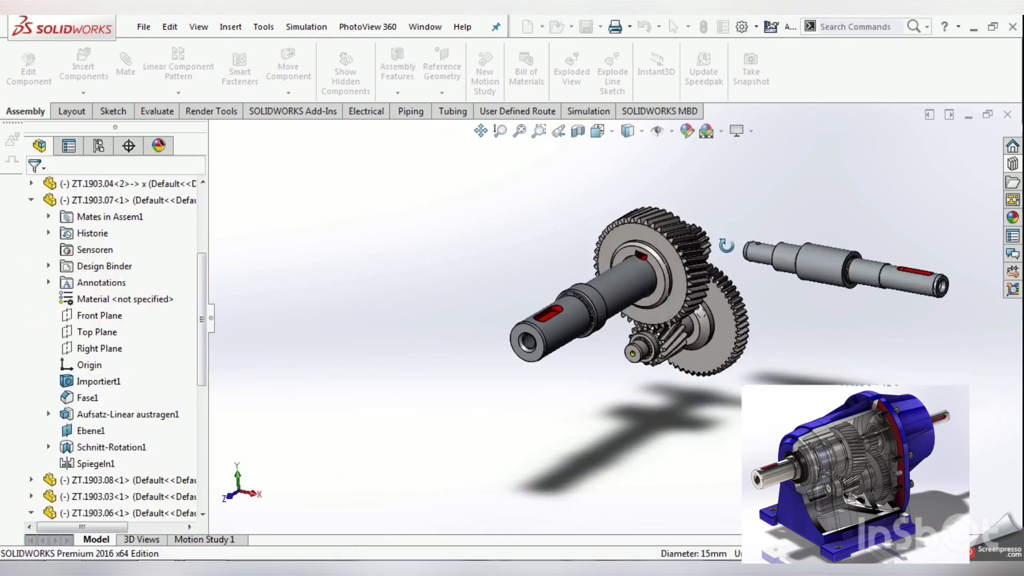
Mate the shaft's cylindrical face concentric with the gear's bore
middle_click_drag(667, 272, 827, 250)
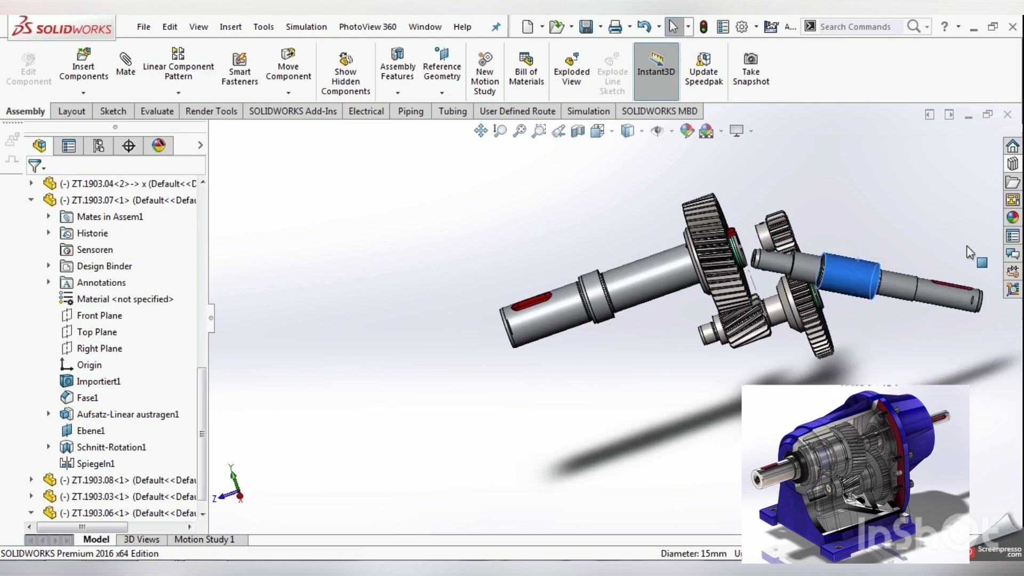
left_click(825, 252)
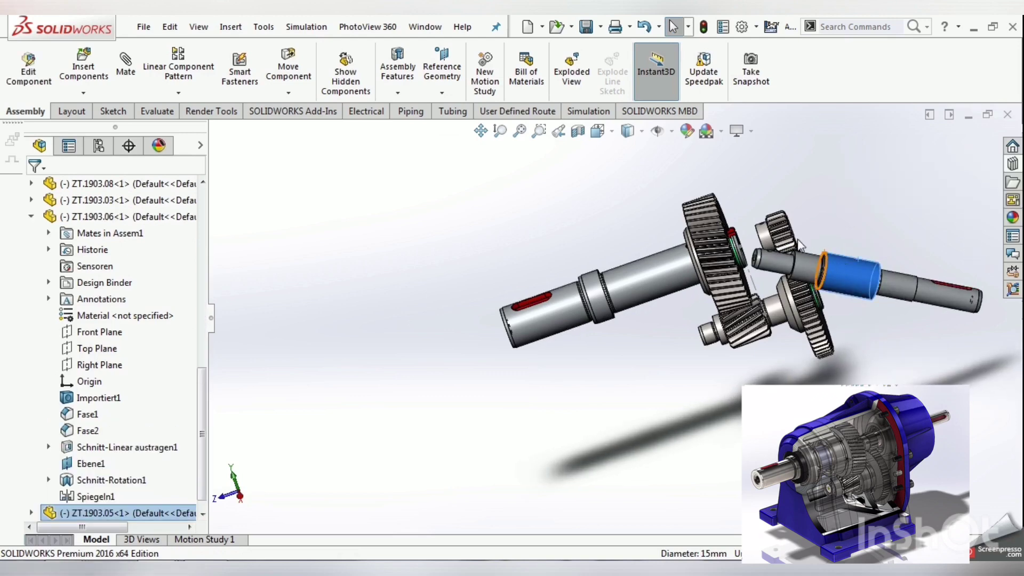
scroll(758, 251, "up", 3)
scroll(752, 257, "down", 3)
middle_click_drag(752, 257, 465, 293, "ctrl")
scroll(485, 288, "down", 2)
scroll(454, 315, "down", 2)
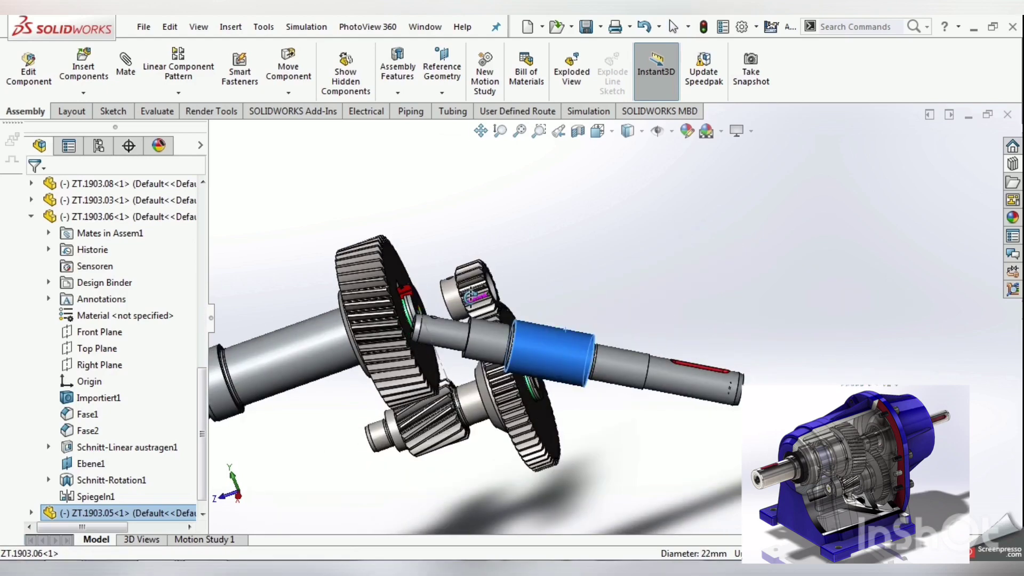
scroll(410, 347, "down", 2)
left_click(358, 360)
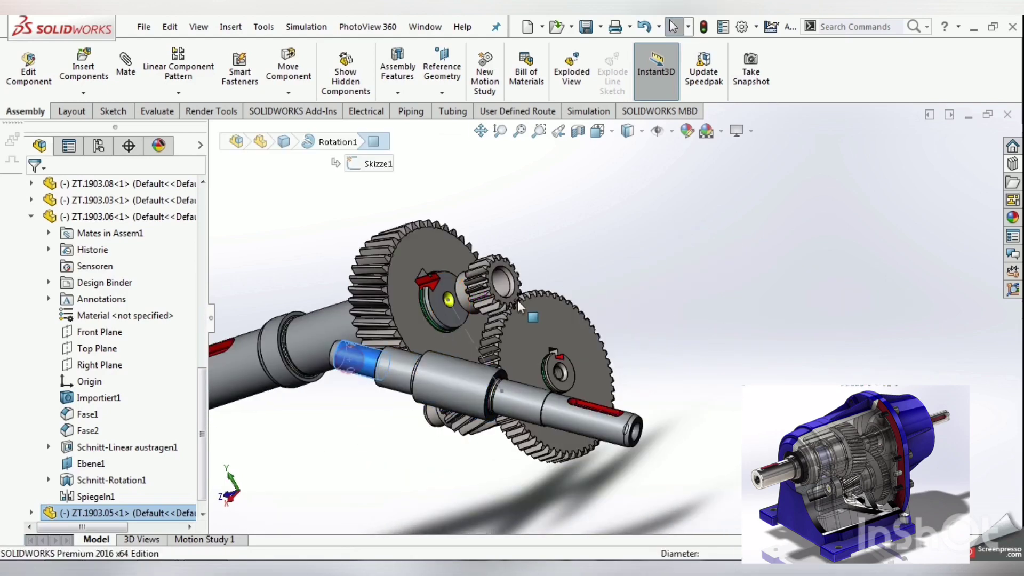
left_click(504, 288, "ctrl")
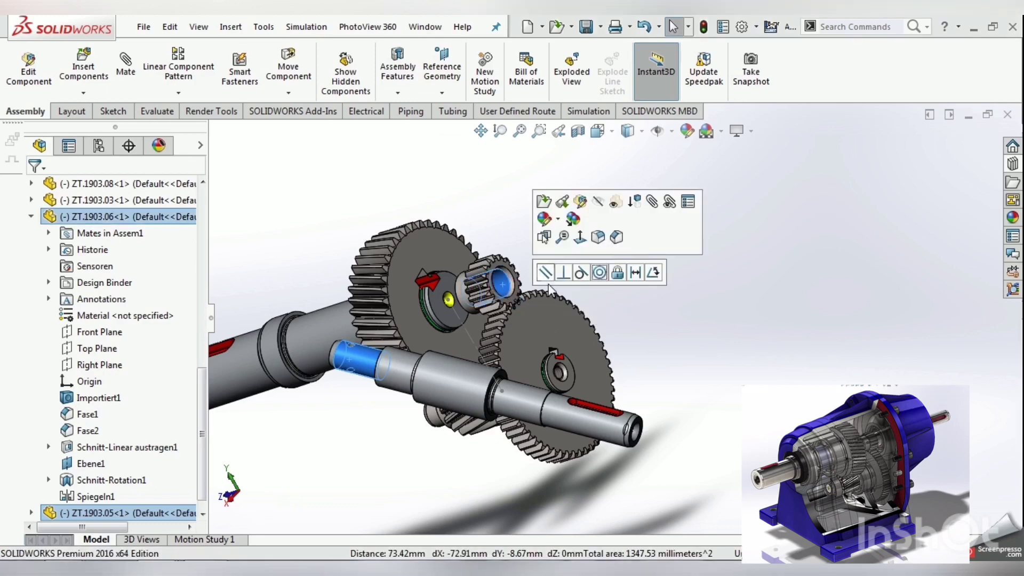
left_click(599, 274)
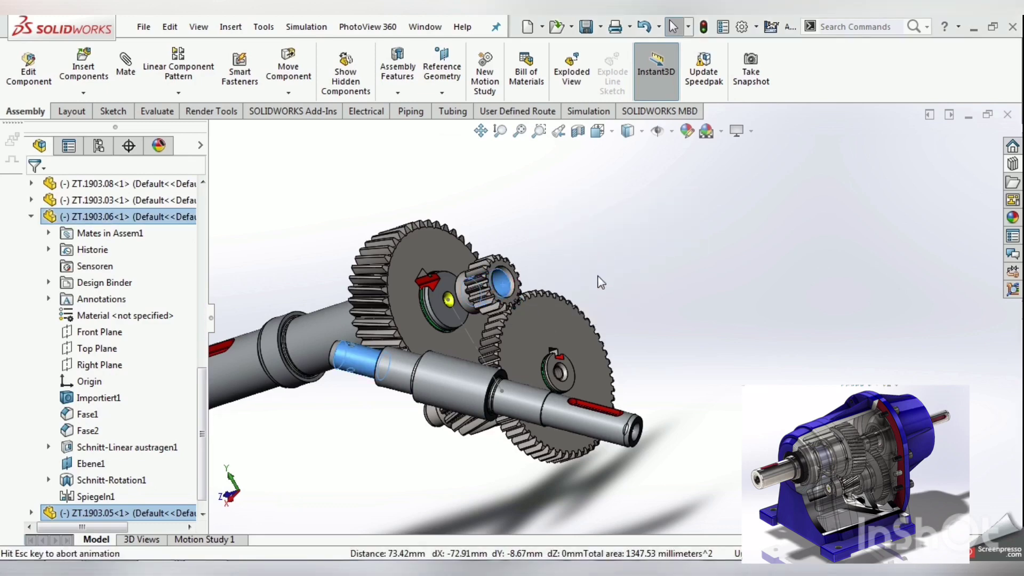
Slide the shaft along its axis through the gear hub, checking it from several angles
left_click(539, 280)
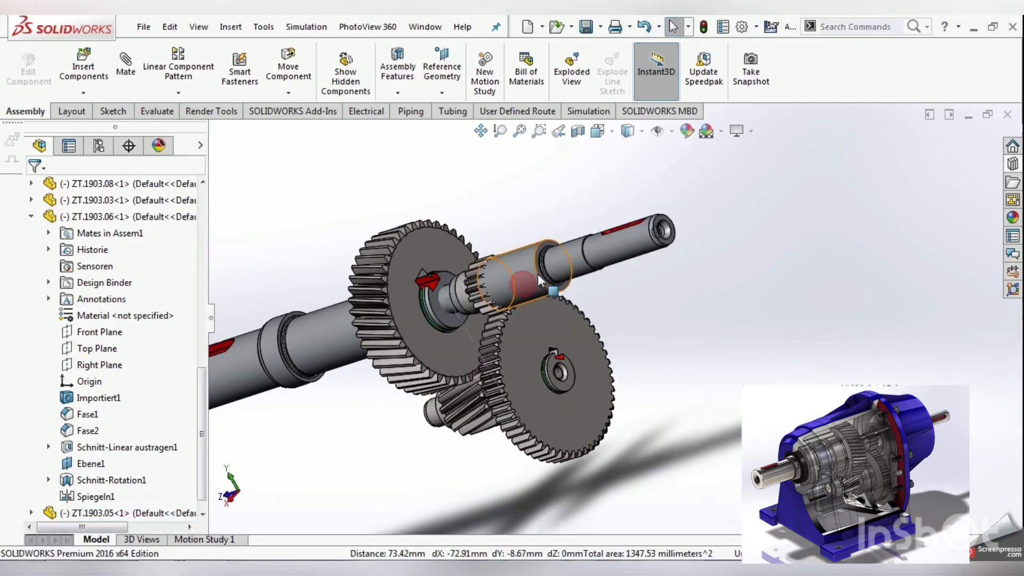
left_click_drag(558, 268, 619, 261)
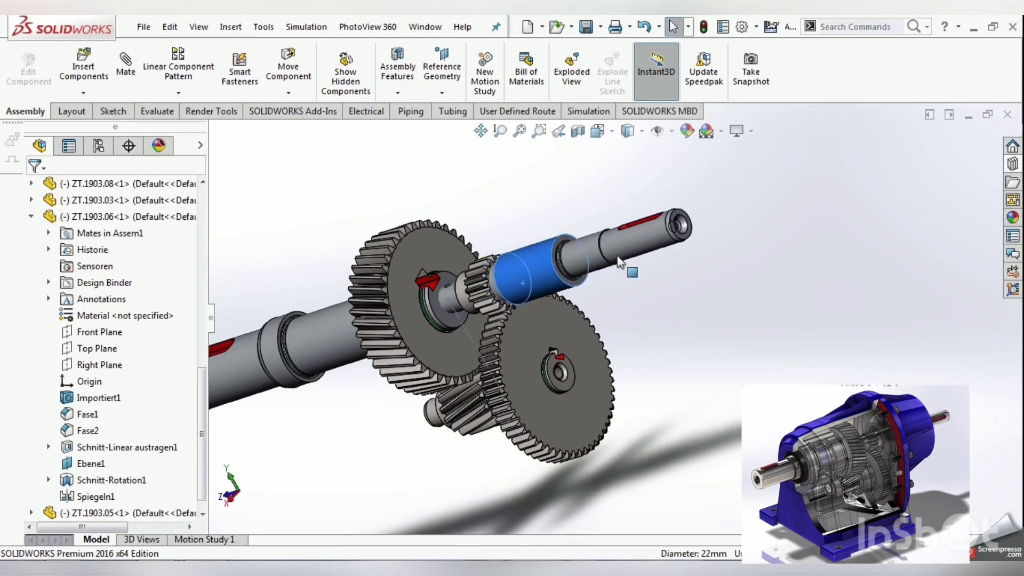
middle_click_drag(536, 268, 483, 210)
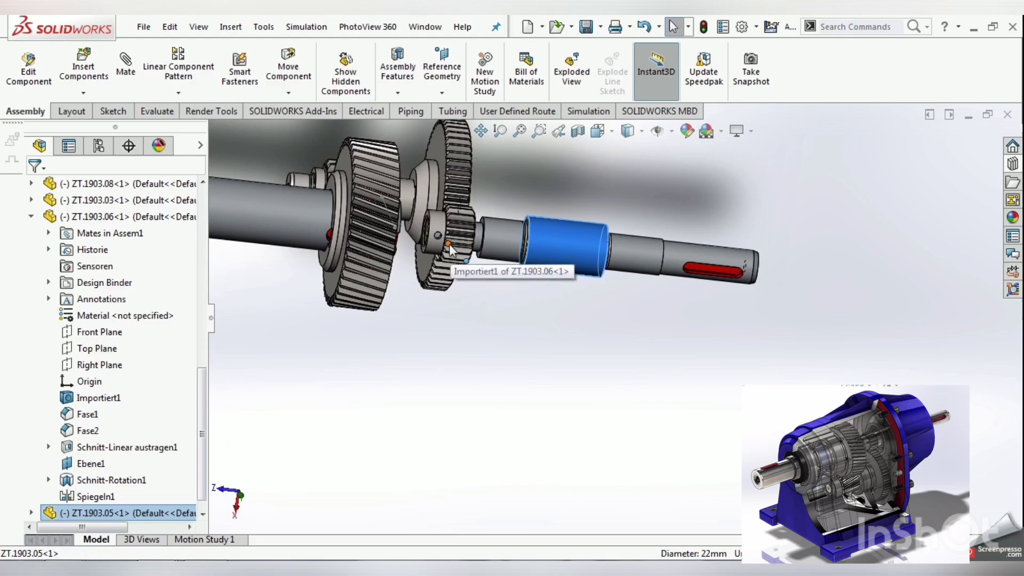
scroll(451, 248, "down", 2)
scroll(448, 235, "down", 1)
scroll(445, 219, "down", 1)
scroll(445, 213, "up", 2)
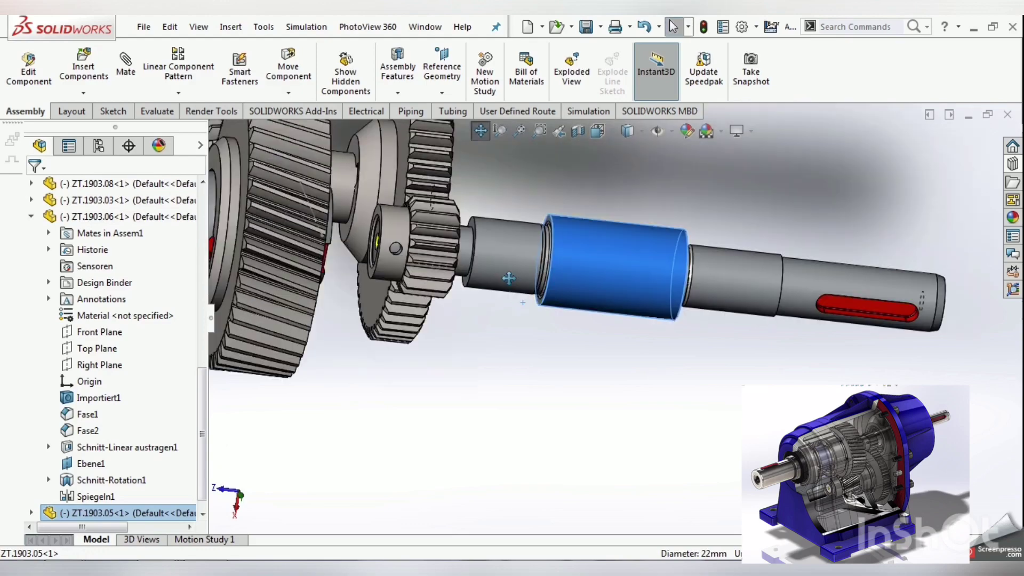
middle_click_drag(445, 214, 636, 377)
scroll(587, 357, "down", 1)
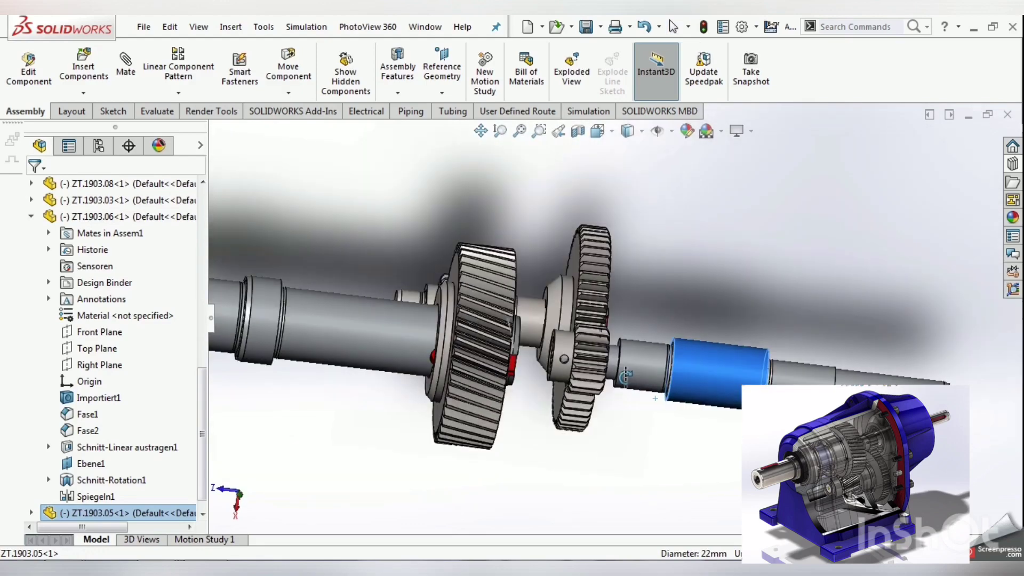
scroll(546, 336, "down", 2)
scroll(546, 336, "down", 2)
left_click_drag(547, 336, 520, 313)
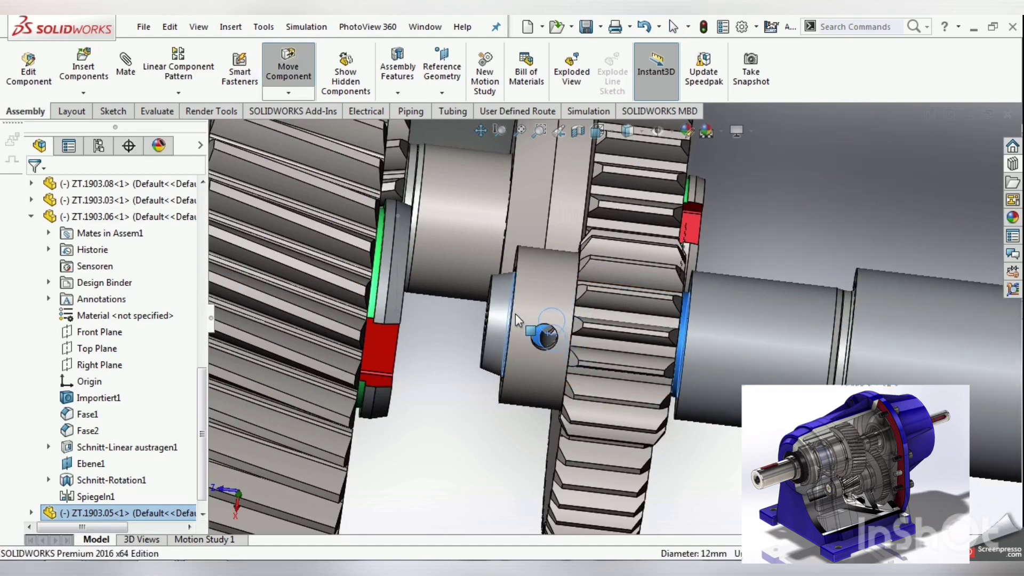
Slide the shaft back and mate the pinion hub and shaft cross holes concentric
left_click_drag(519, 314, 546, 341)
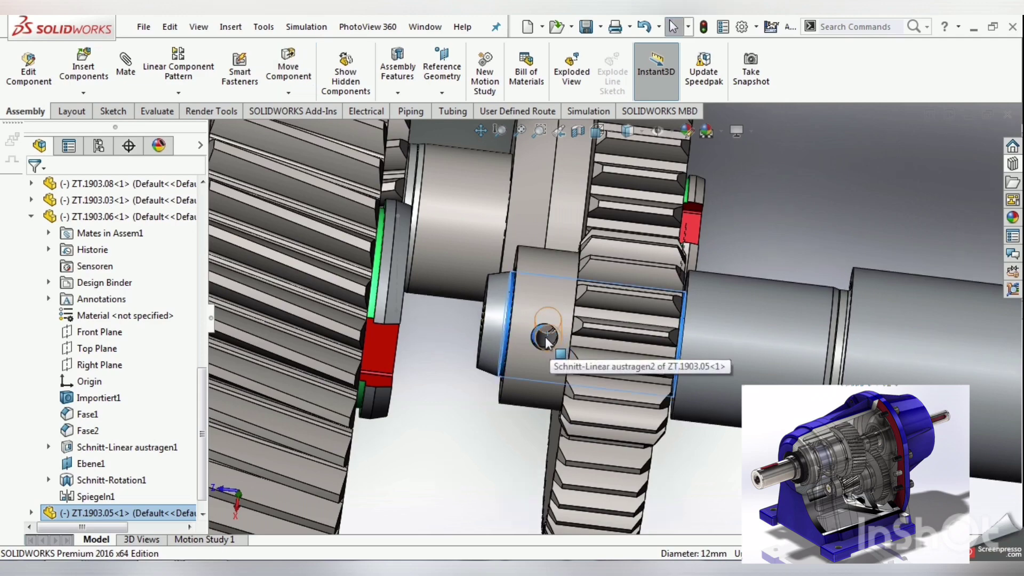
scroll(547, 341, "down", 2)
scroll(546, 344, "down", 2)
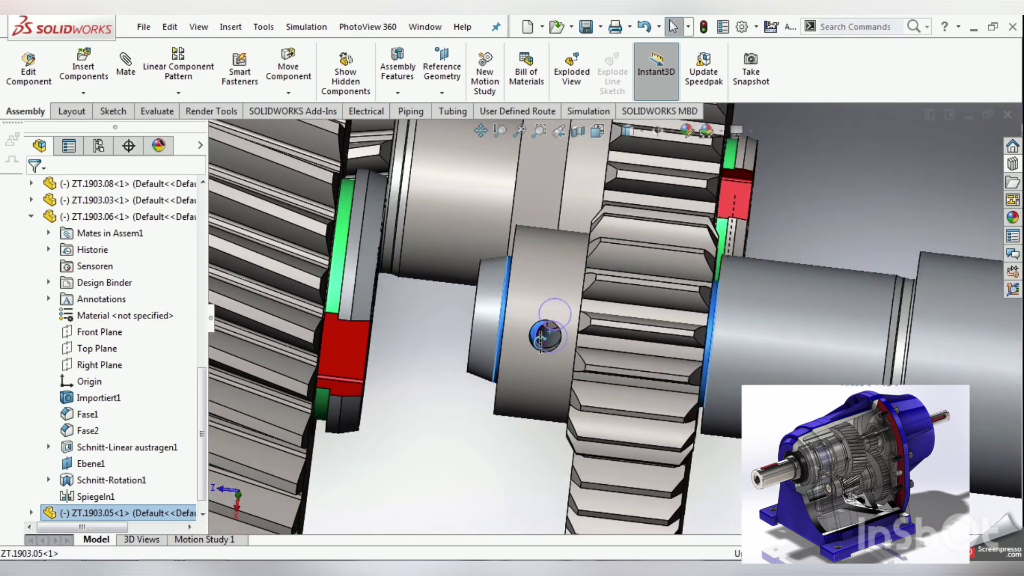
scroll(550, 342, "down", 2)
scroll(558, 337, "down", 2)
left_click(559, 338)
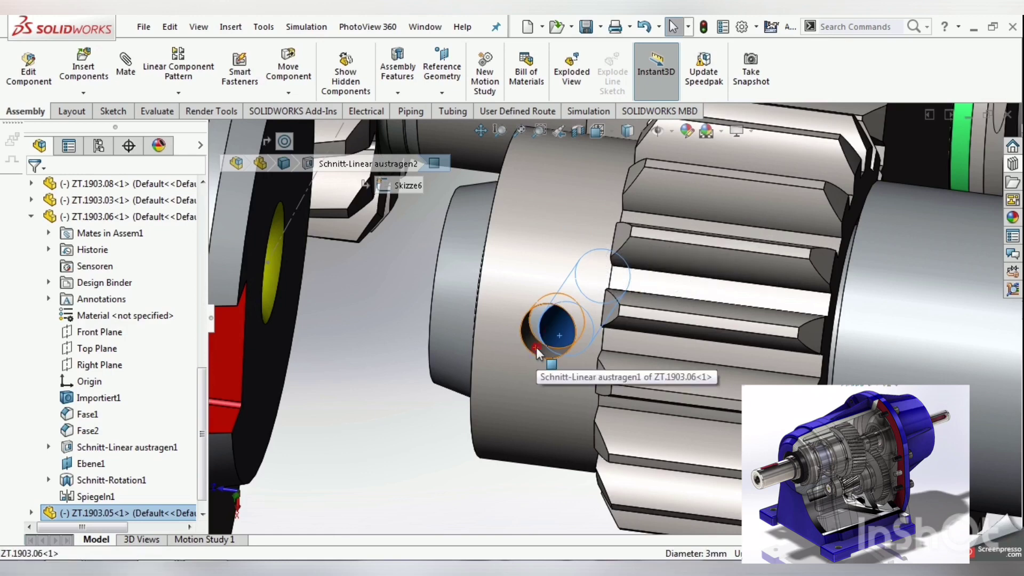
left_click(539, 348, "ctrl")
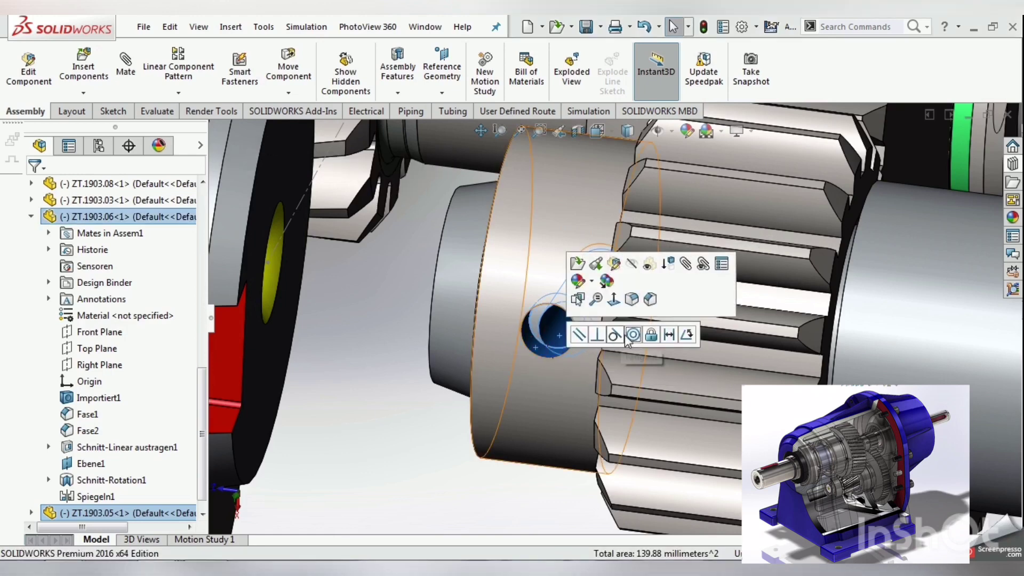
left_click(632, 335)
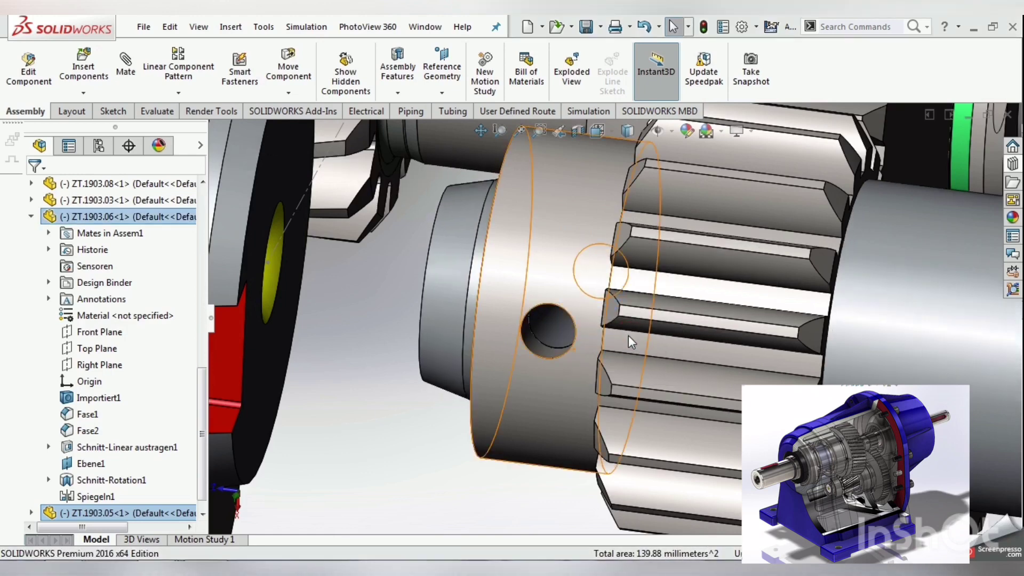
Try rotating the 22mm shaft to confirm it is held, then return to Trimetric view
mouse_move(595, 300)
middle_mouse_down()
mouse_move(572, 340)
mouse_move(570, 330)
middle_mouse_up()
scroll(571, 330, "up", 5)
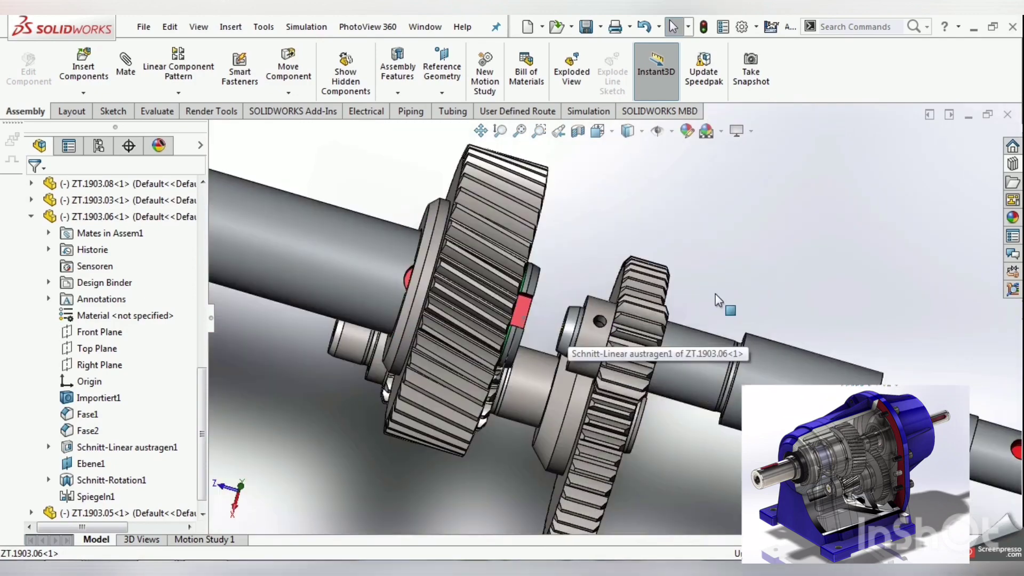
right_click_drag(696, 261, 800, 288)
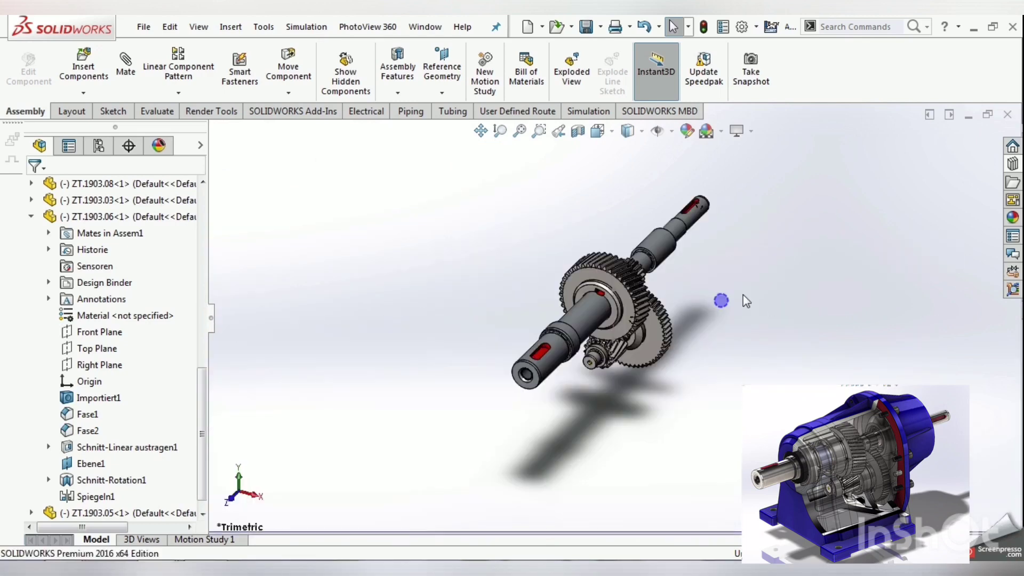
middle_click_drag(758, 339, 752, 355)
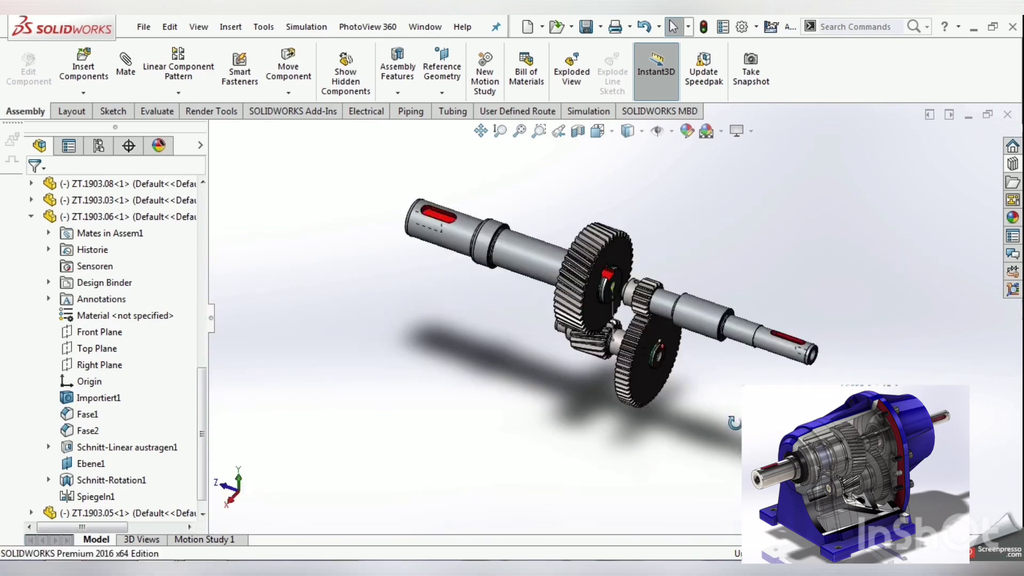
left_click(683, 328)
left_click_drag(688, 351, 729, 298)
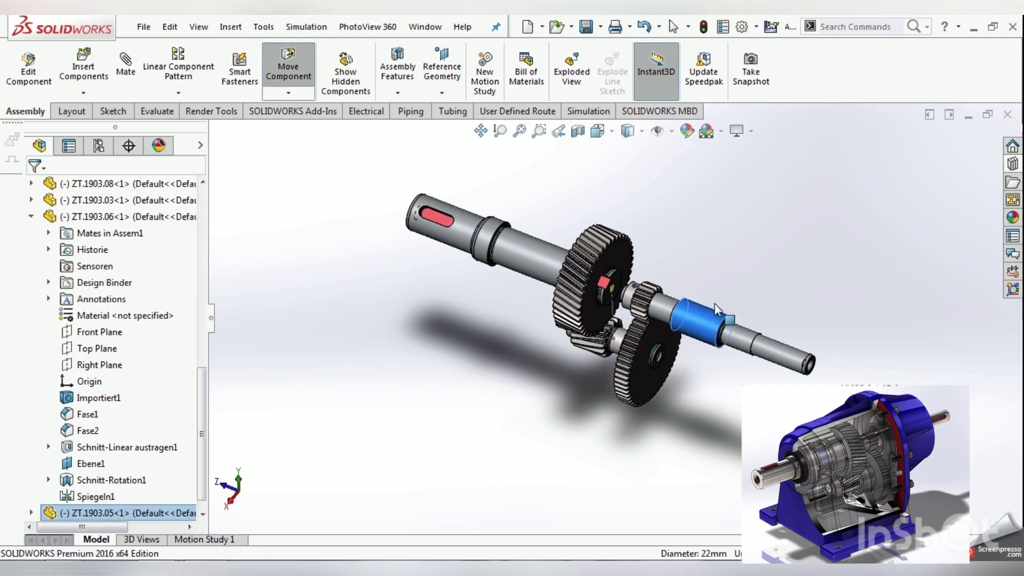
key("Escape")
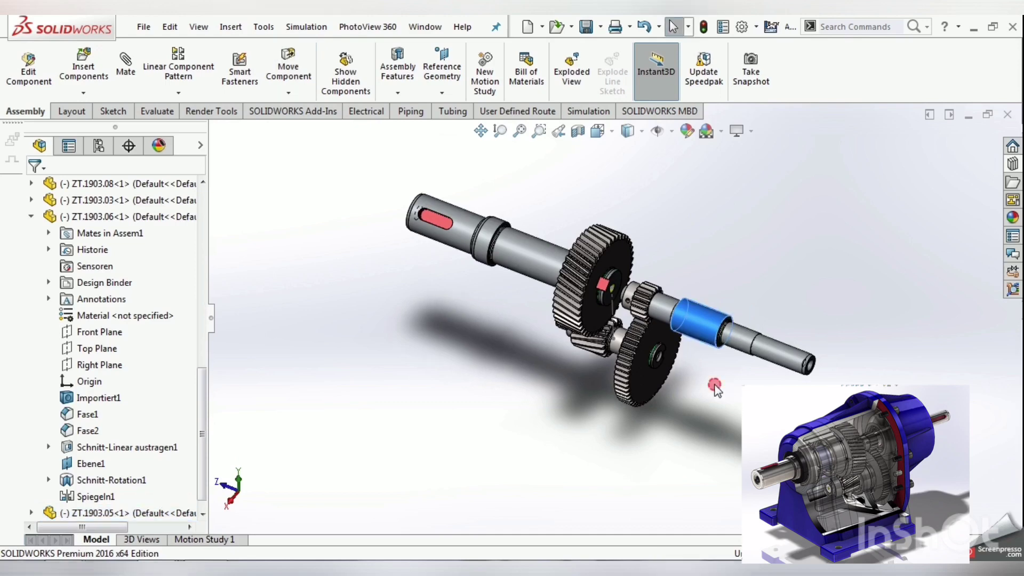
middle_click_drag(713, 379, 789, 297)
key("ctrl+7")
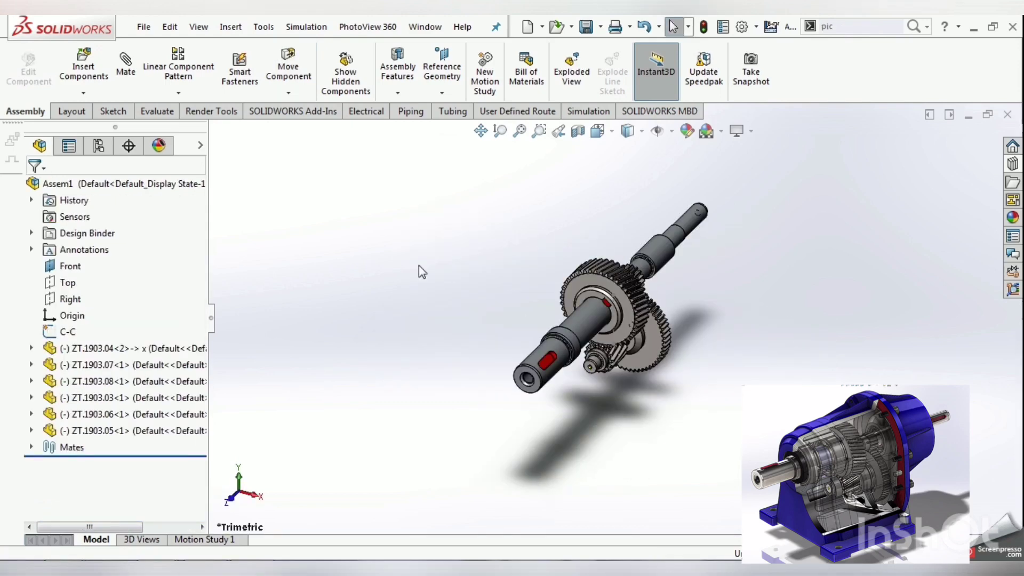
Switch to the Layout part, select sketch Skizze1, and view it from the Top
middle_click_drag(583, 296, 508, 297)
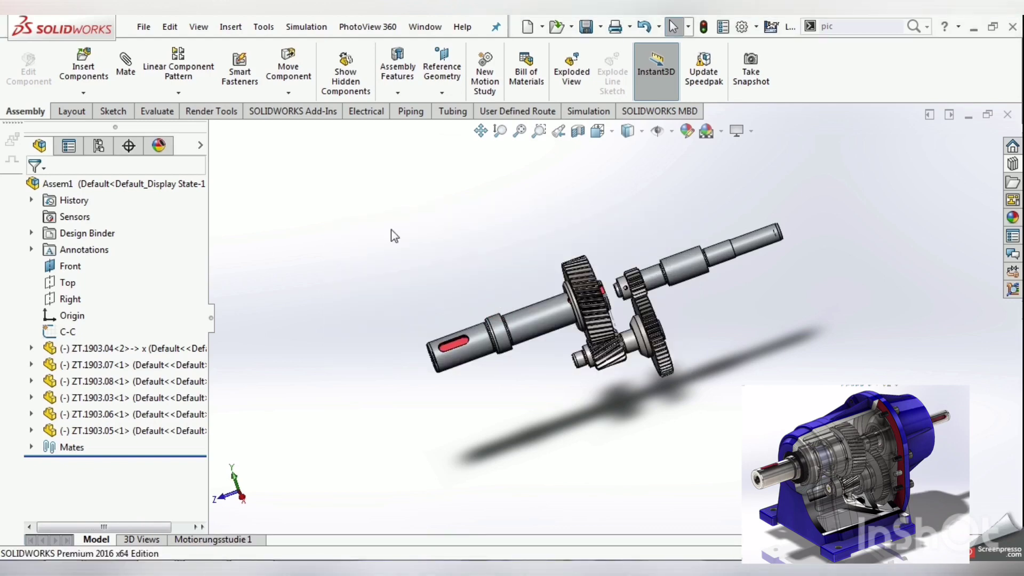
key("ctrl+Tab")
left_click(33, 204)
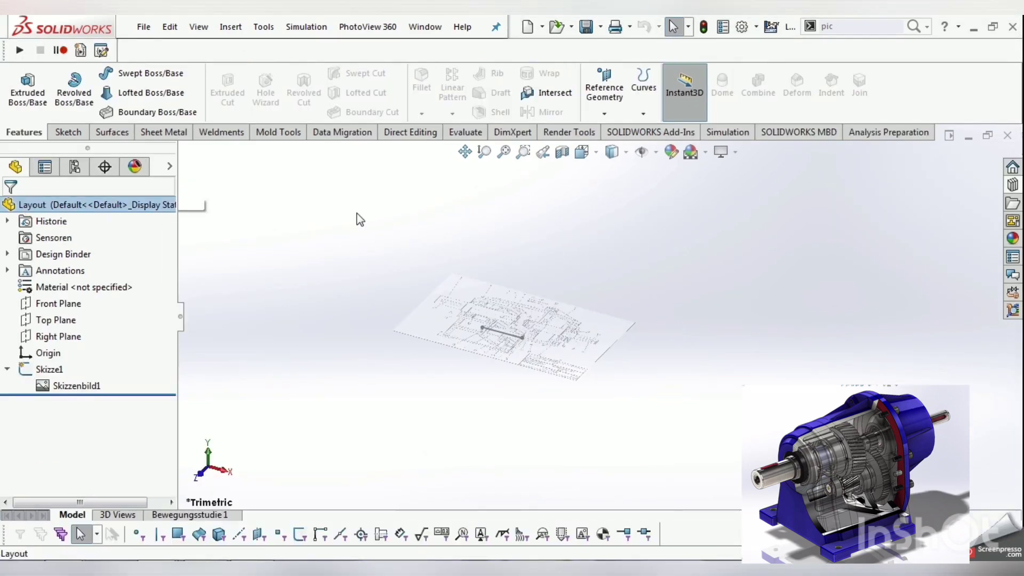
left_click(49, 369)
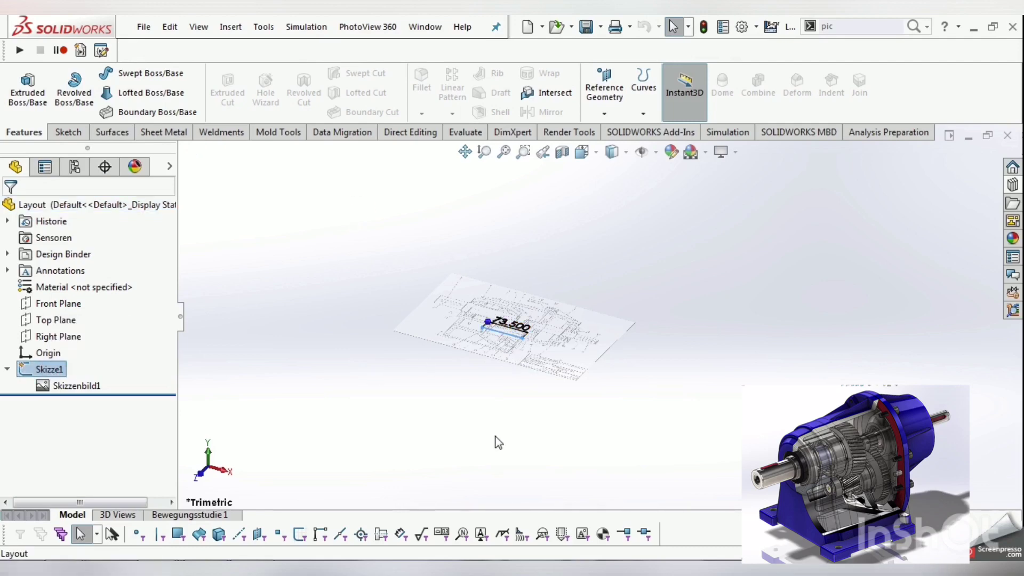
key("ctrl+5")
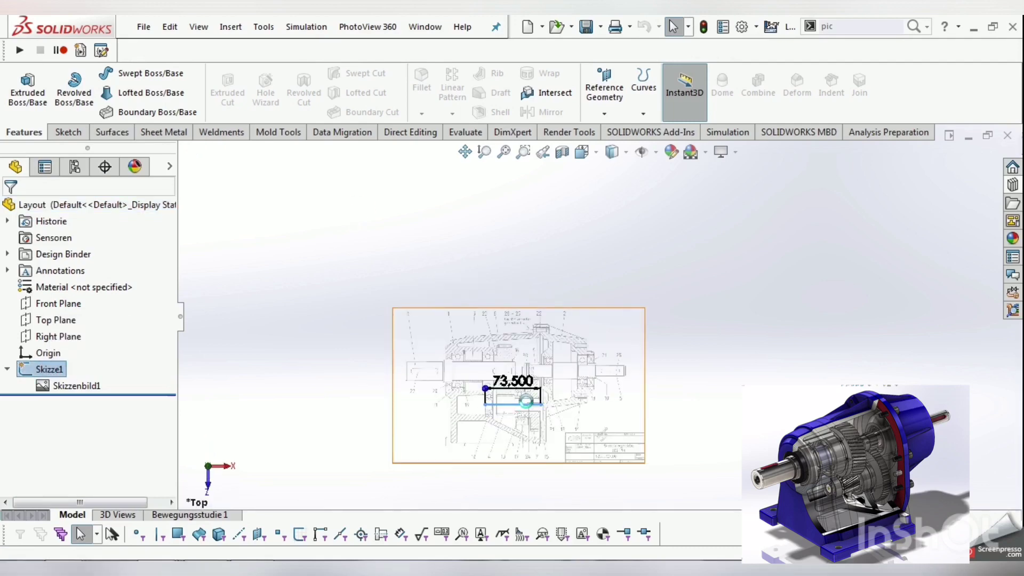
Select the sketch rectangle's bottom line and reopen Skizze1 for editing
scroll(513, 423, "down", 2)
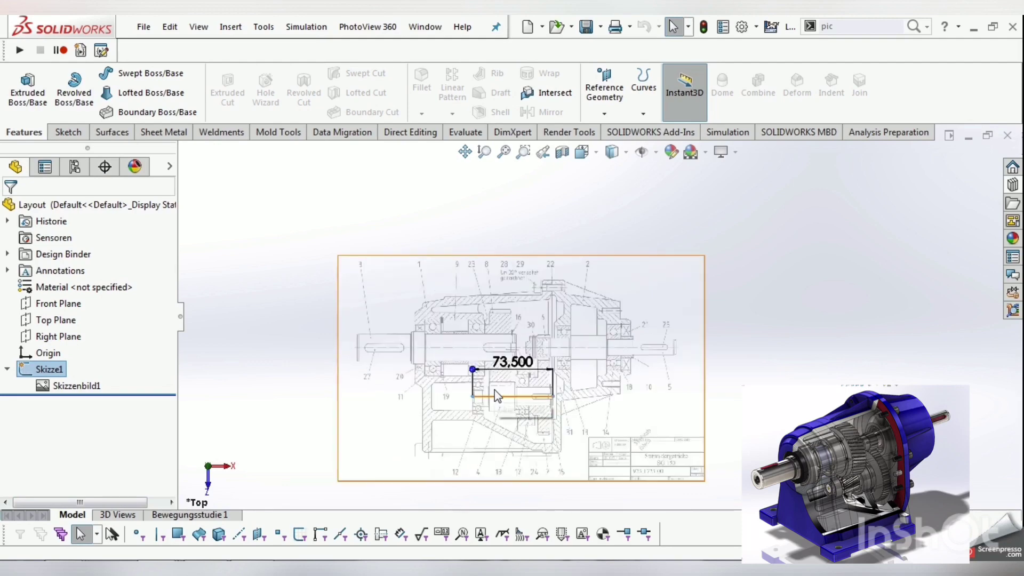
scroll(497, 395, "down", 2)
scroll(497, 395, "down", 1)
scroll(497, 395, "down", 2)
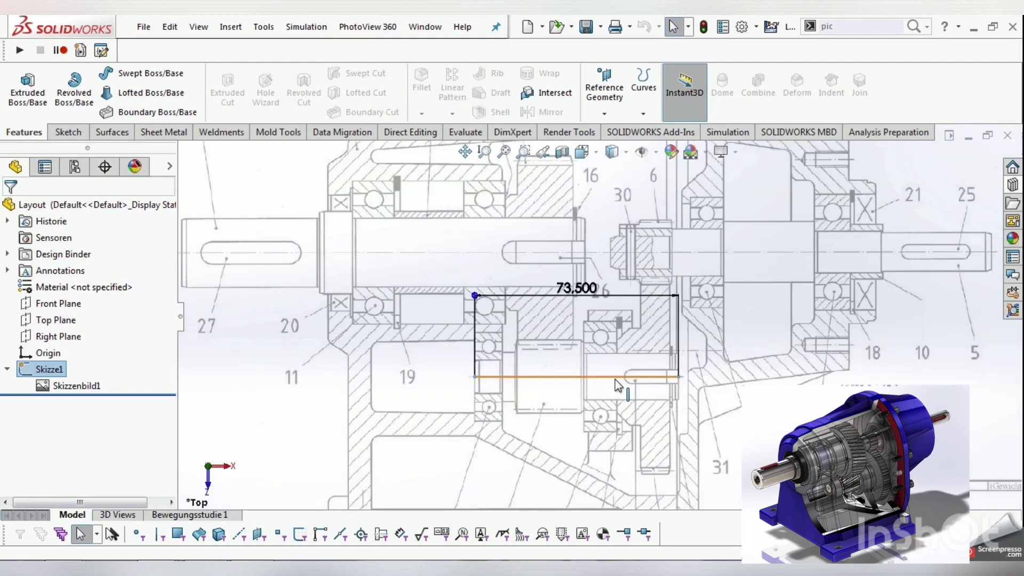
left_click(559, 379)
right_click(28, 370)
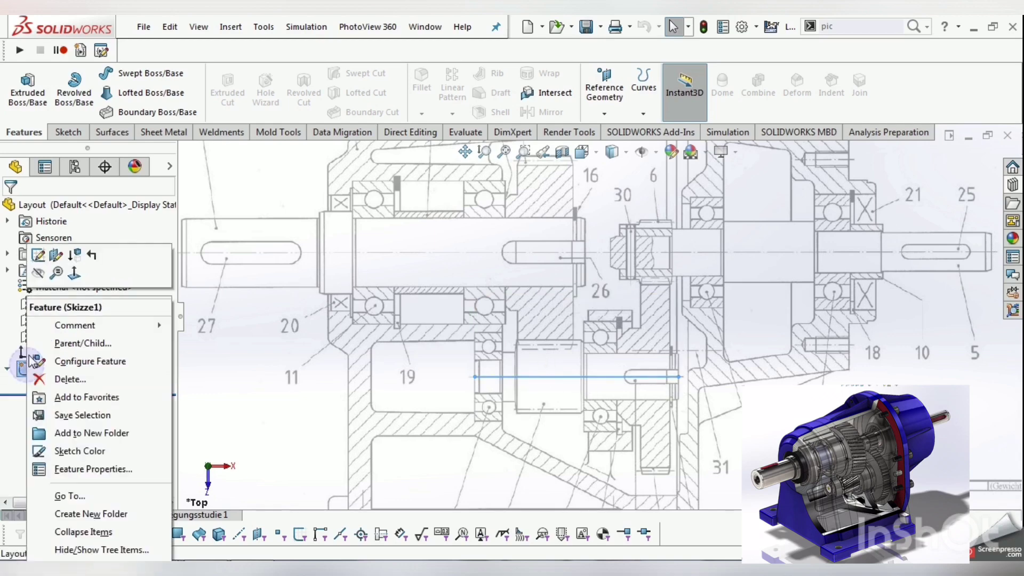
left_click(47, 260)
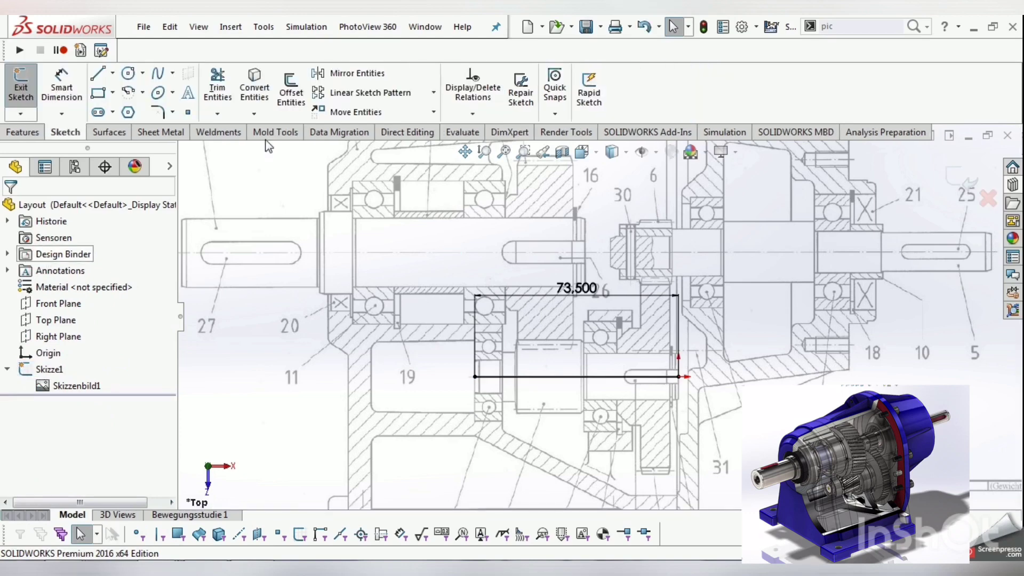
Cancel inserting a Sketch Picture, exit Skizze1, and show the open documents list
left_click(268, 31)
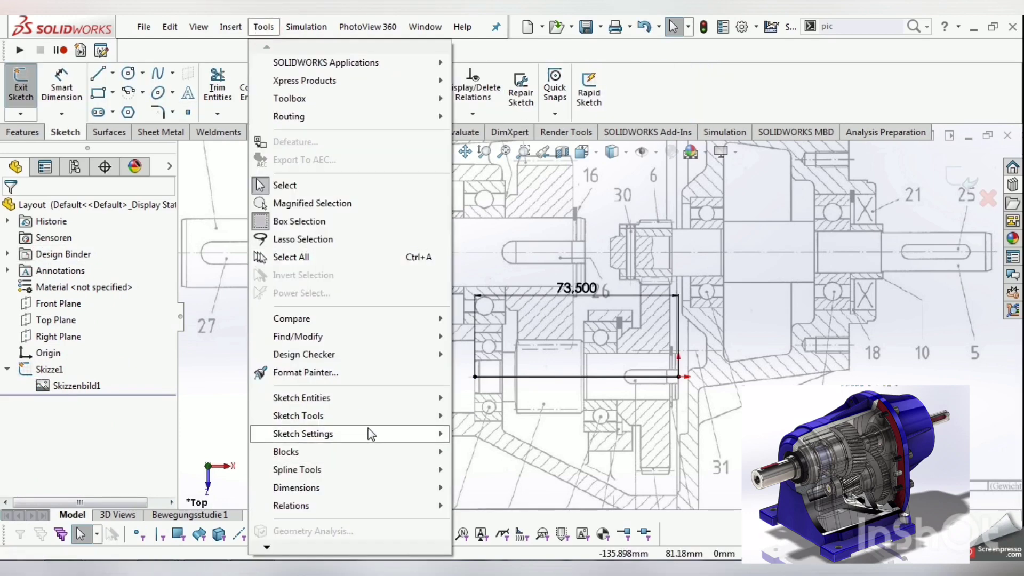
mouse_move(297, 416)
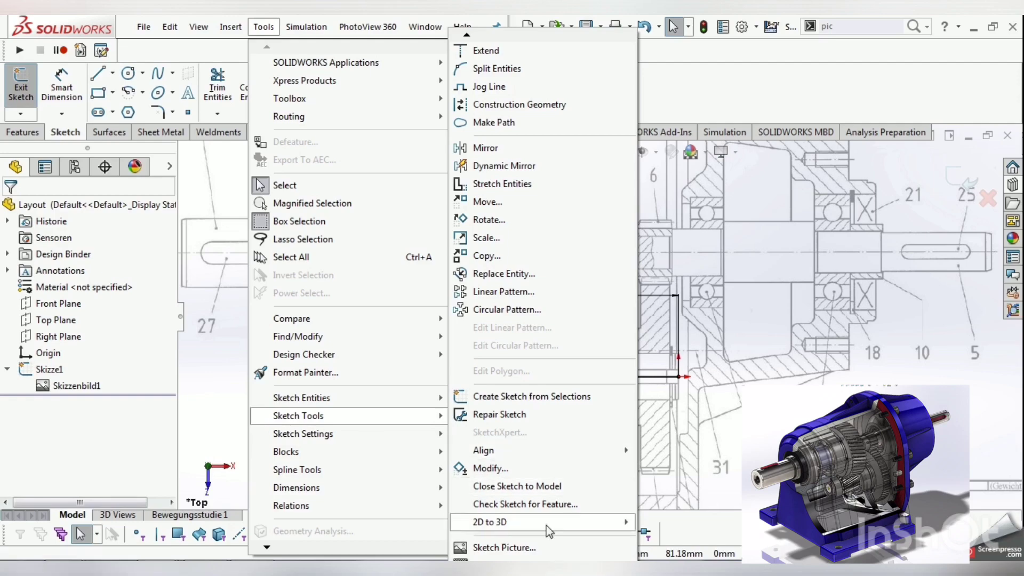
left_click(504, 547)
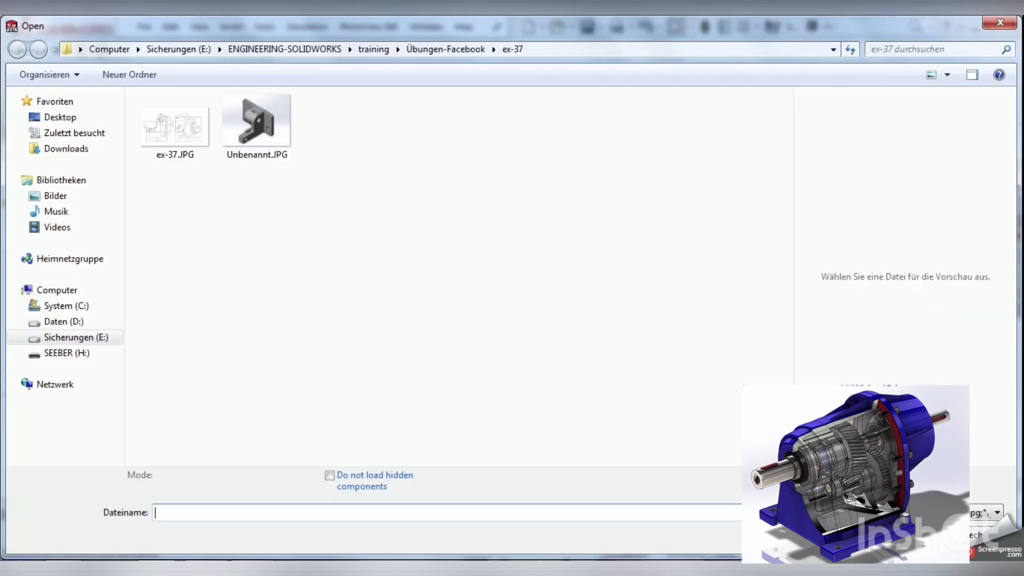
key("Escape")
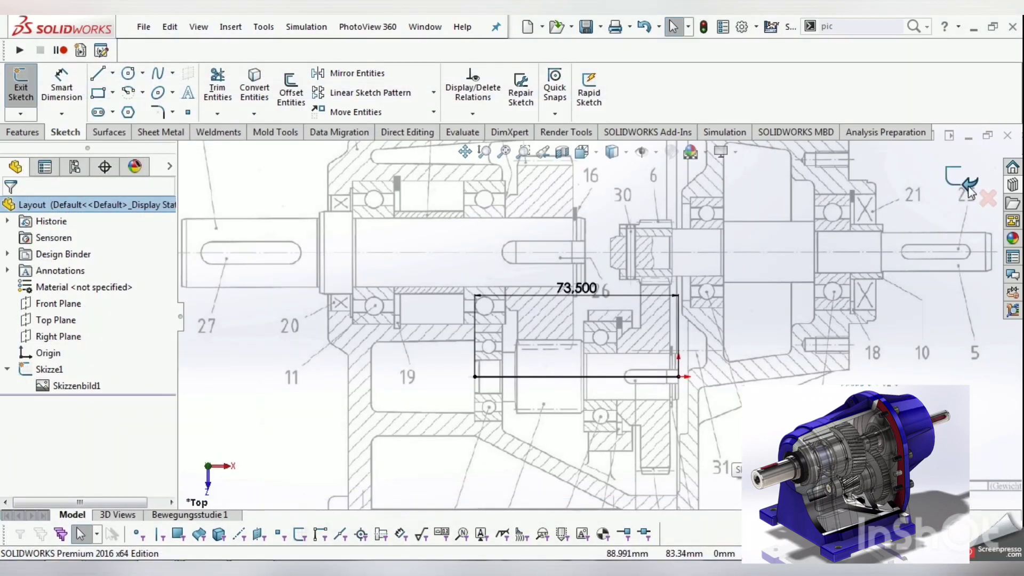
left_click(958, 181)
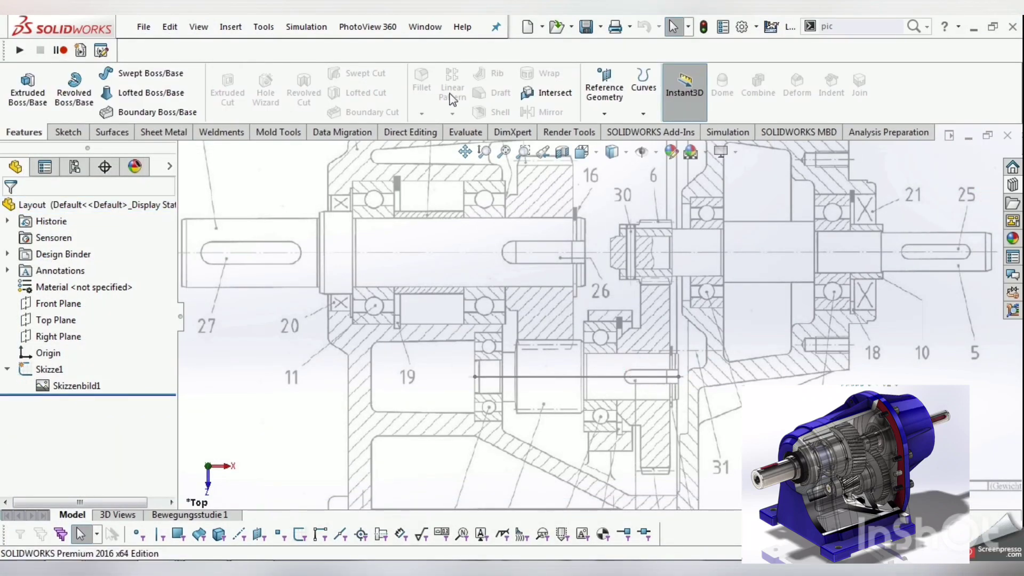
key("ctrl+z")
key("ctrl+Tab")
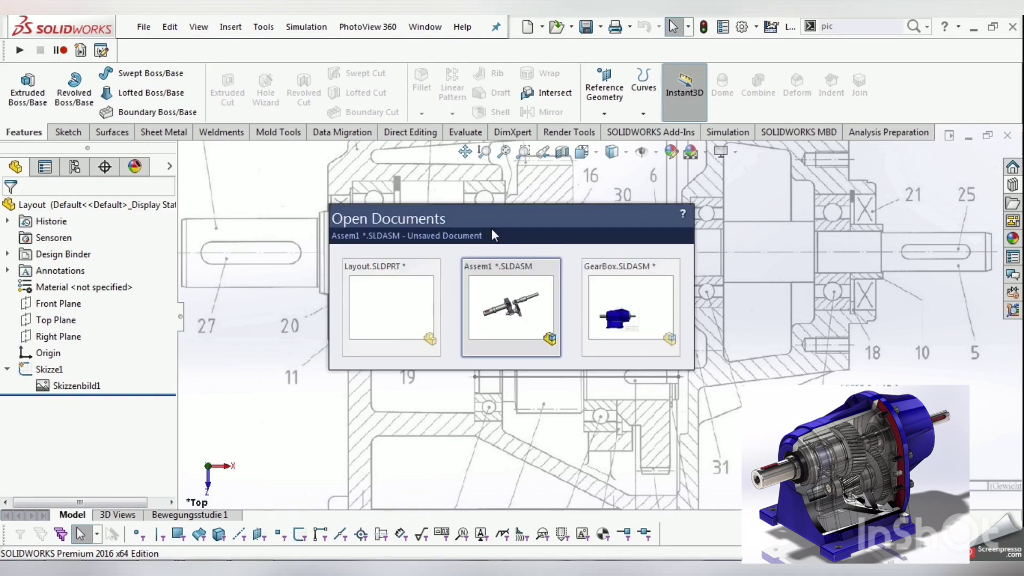
Back in the gearbox assembly, place the Layout part as component Layout<1>
key("ctrl+Tab")
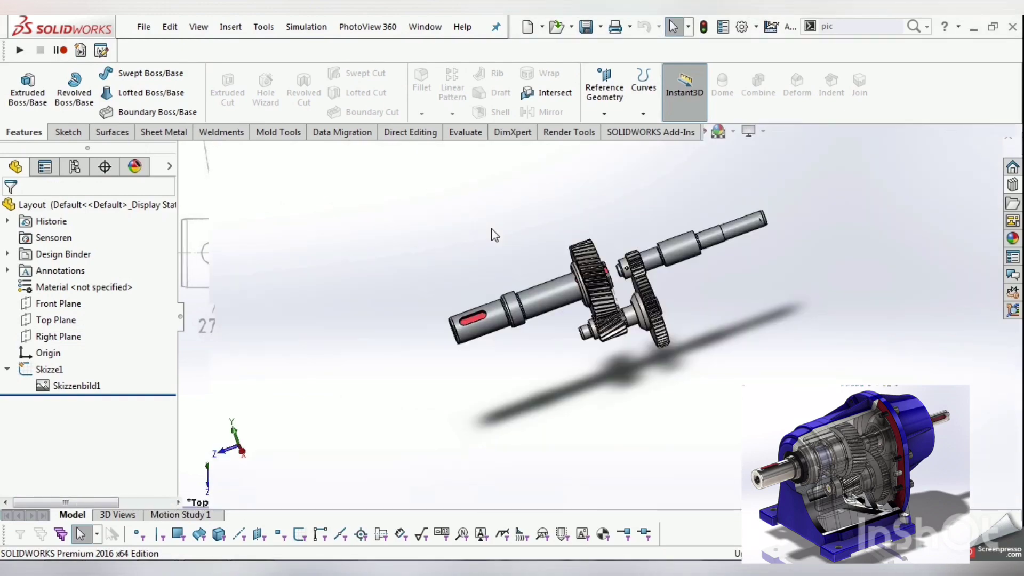
left_click(564, 271)
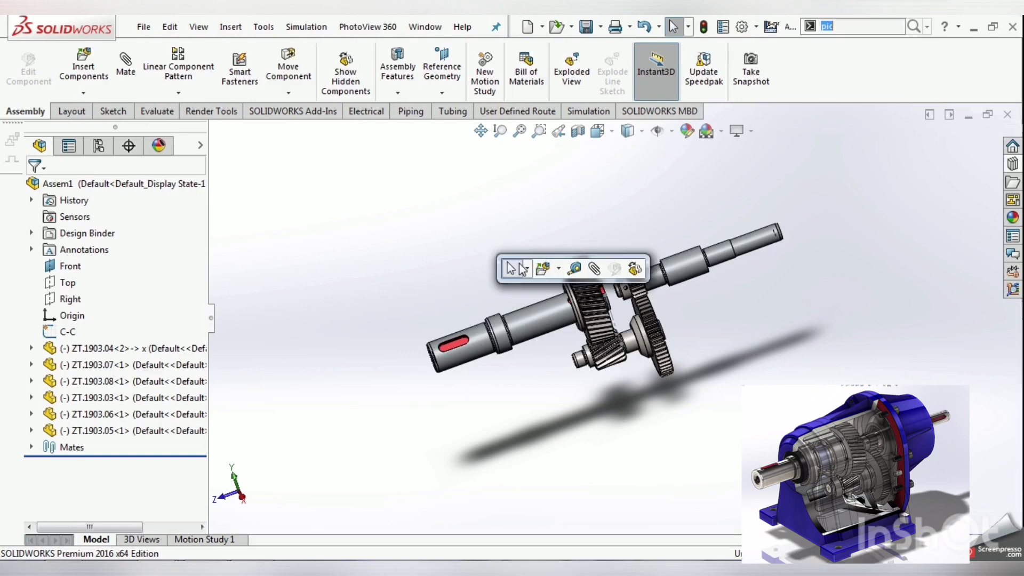
left_click(554, 270)
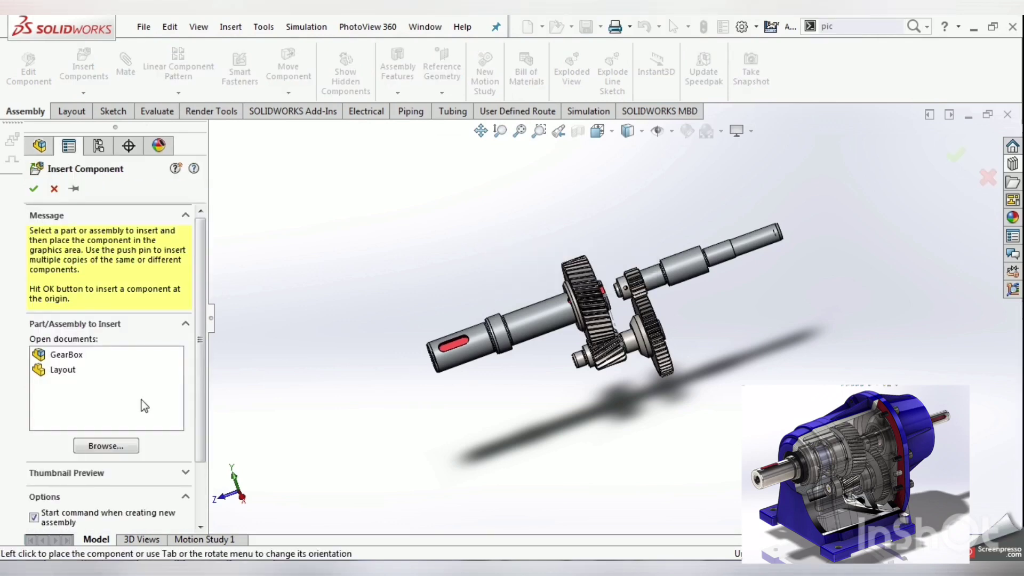
left_click(62, 371)
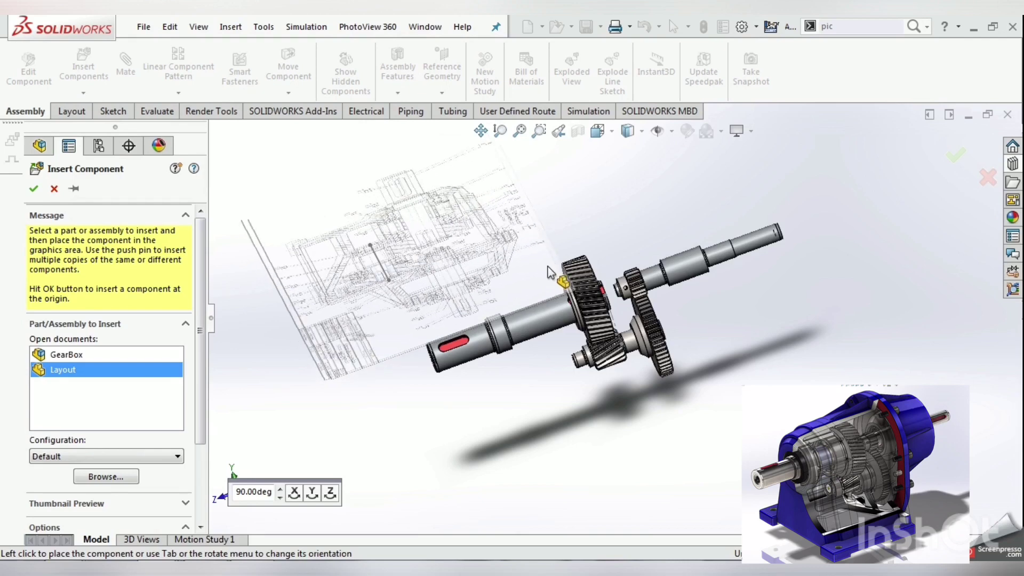
left_click(548, 266)
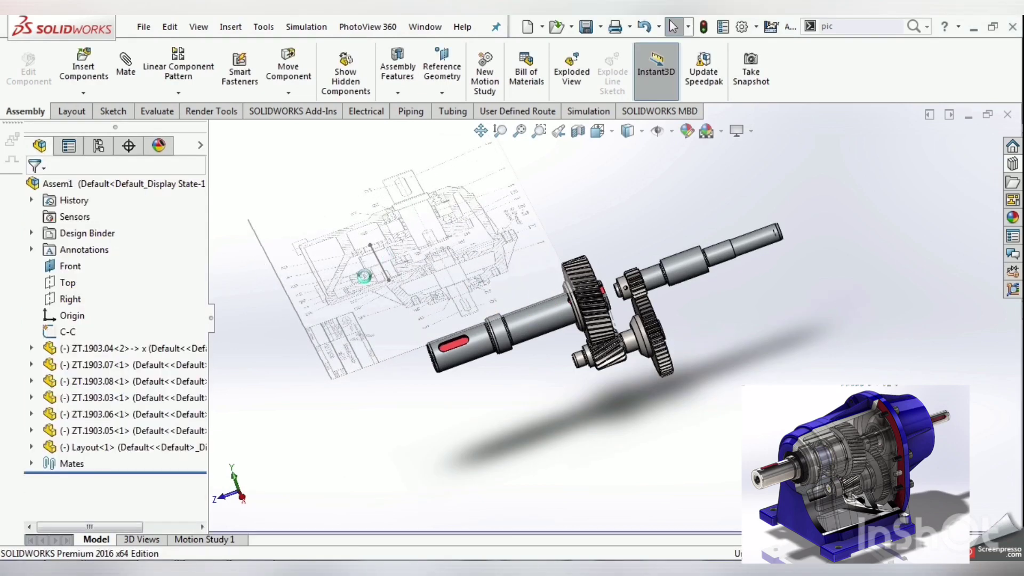
Mate Layout<1>'s Top Plane coincident with the assembly's Right plane
left_click(105, 442)
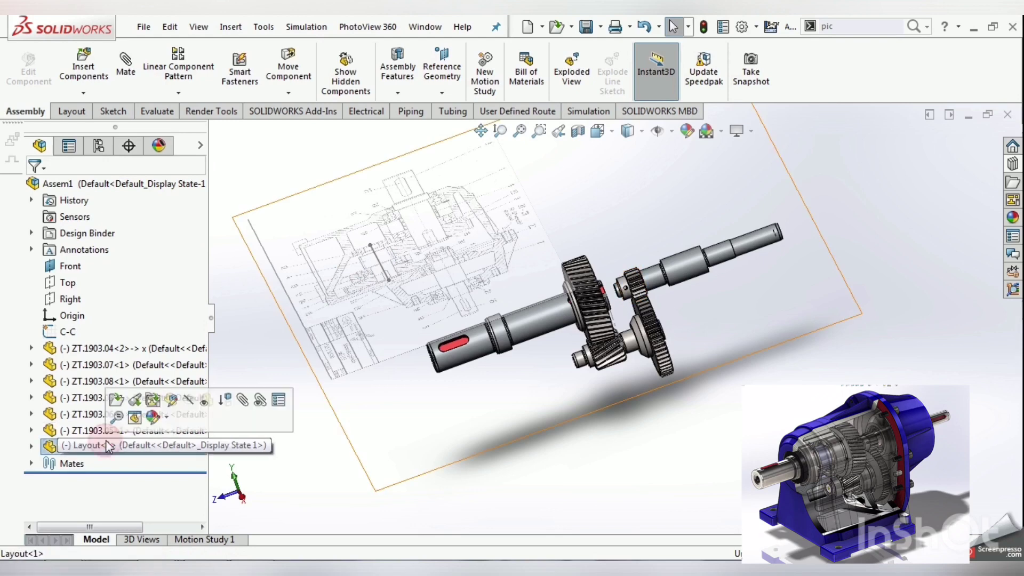
left_click(30, 448)
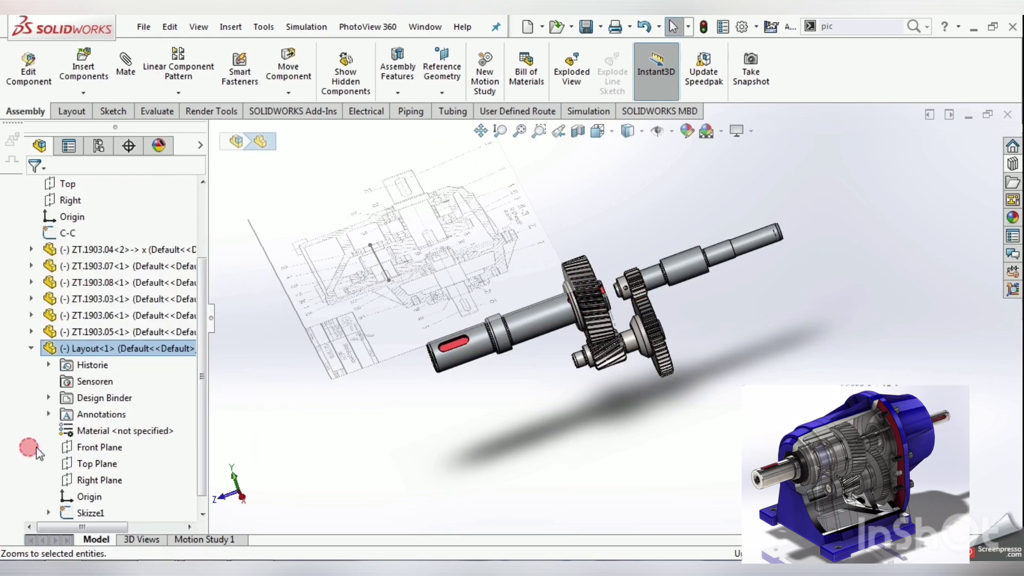
left_click(89, 463)
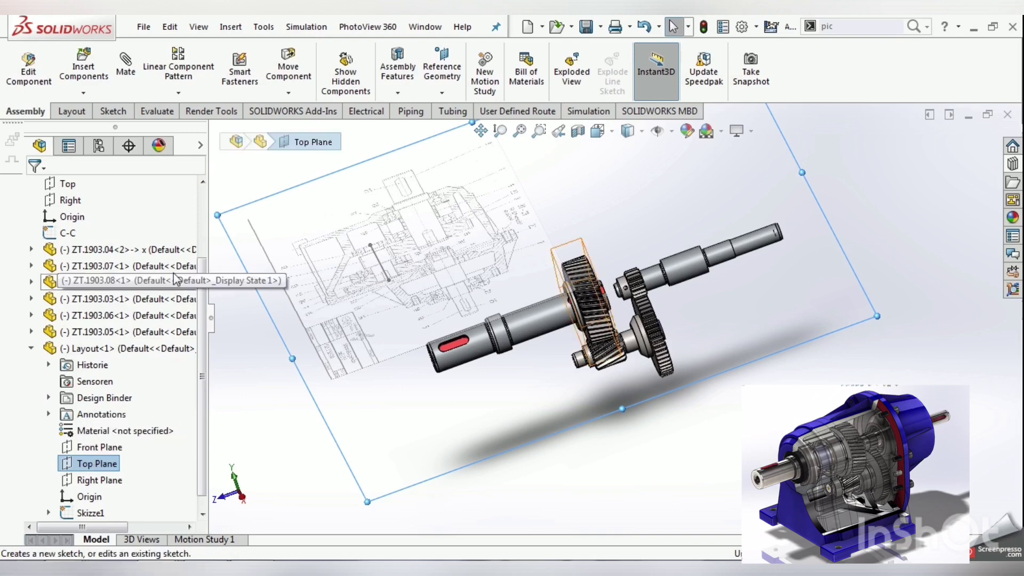
scroll(210, 229, "up", 2)
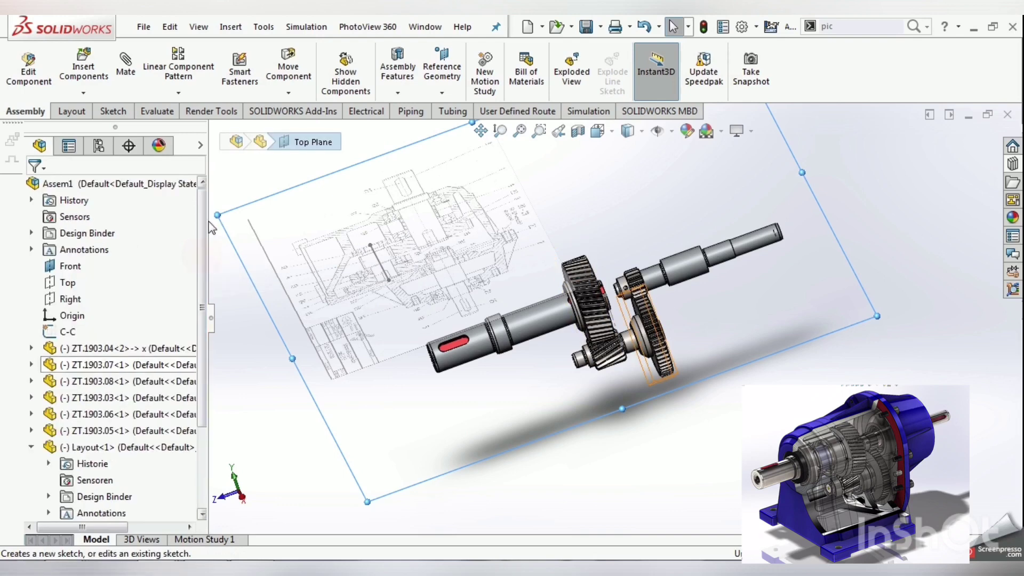
left_click(74, 269)
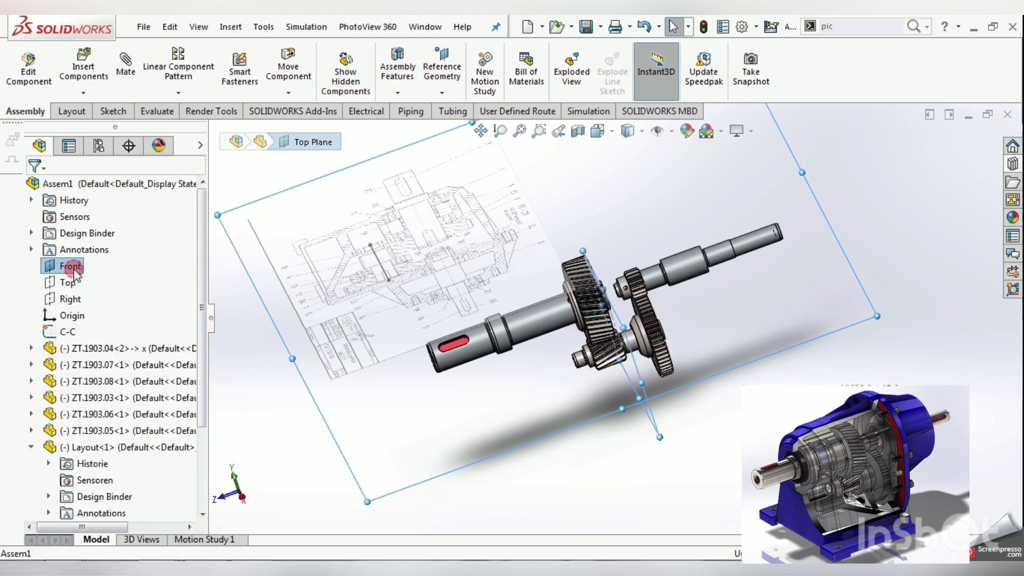
left_click(60, 299)
scroll(107, 496, "down", 2)
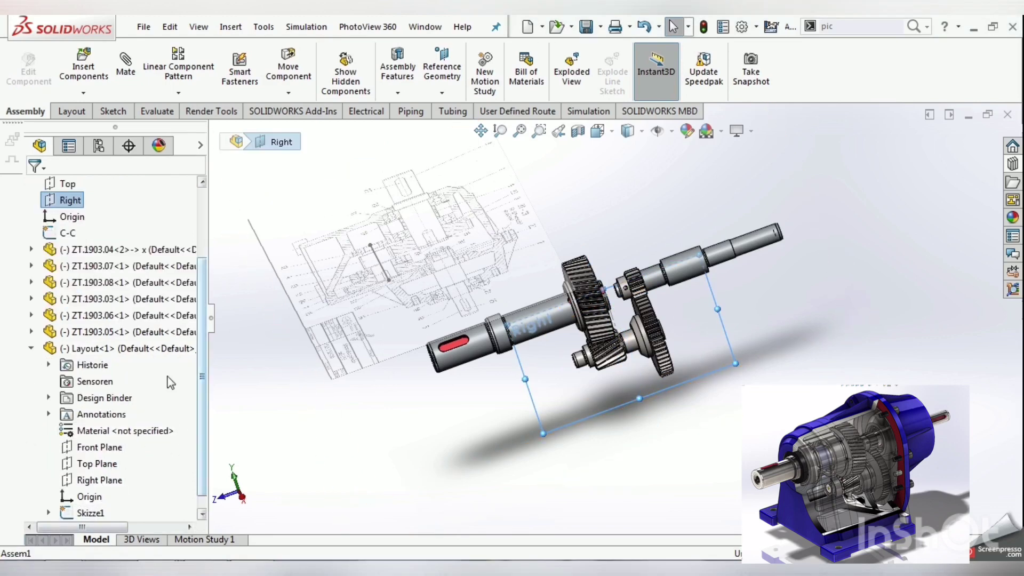
left_click(96, 463)
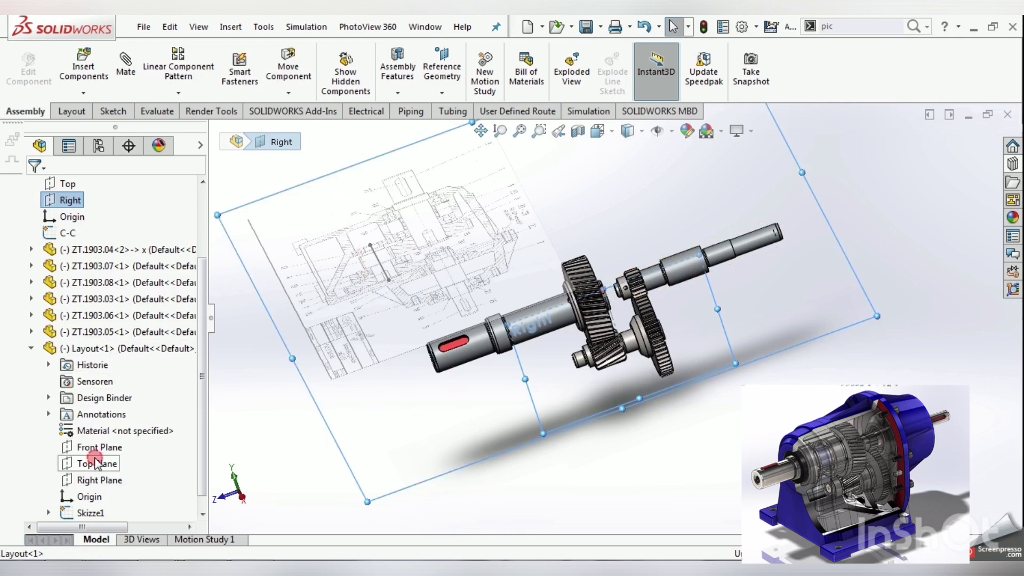
left_click(101, 468)
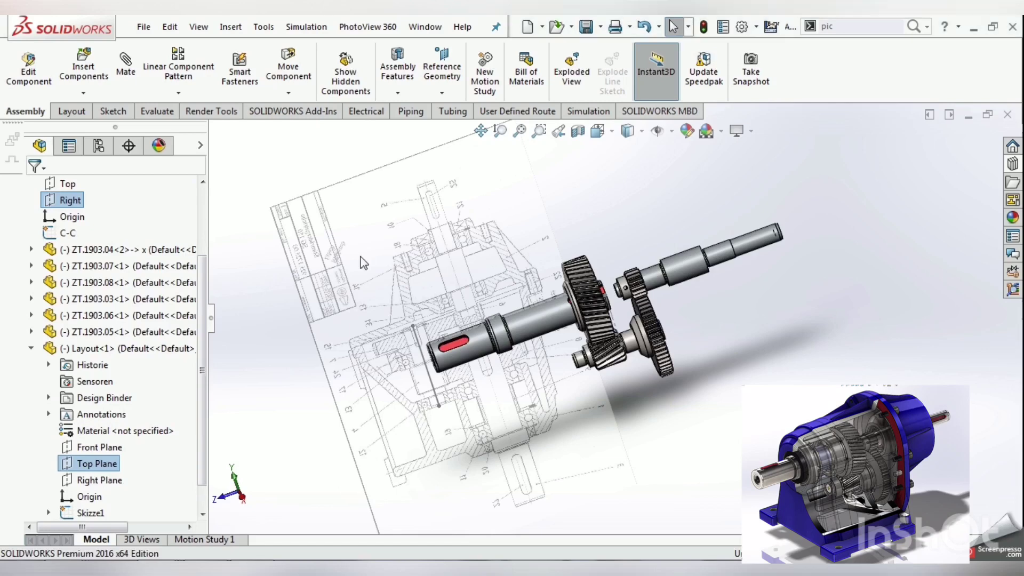
left_click(361, 267)
View from the right, then select Layout<1>'s Right Plane and the assembly's Front plane
right_click_drag(519, 421, 584, 402)
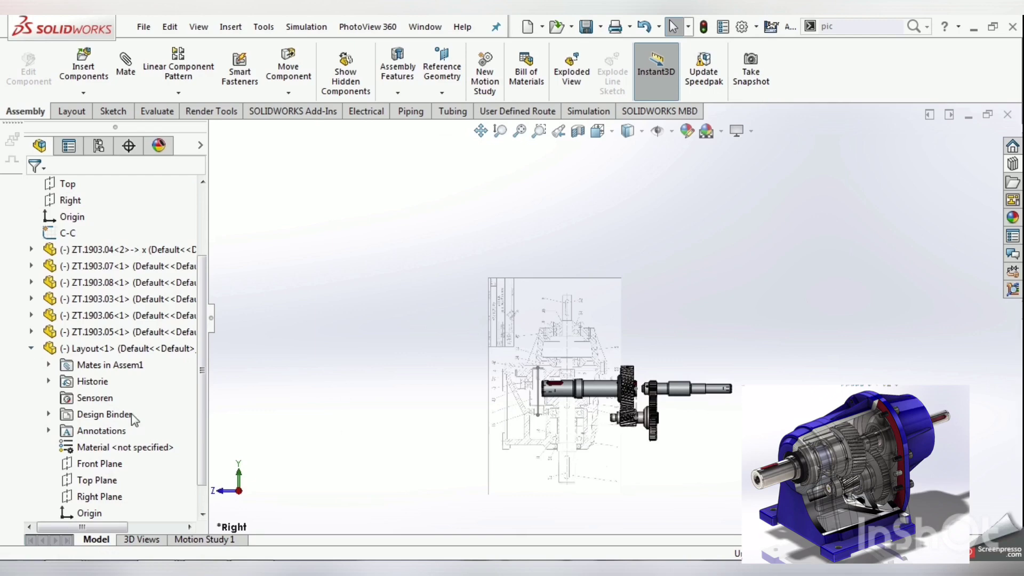
left_click(49, 347)
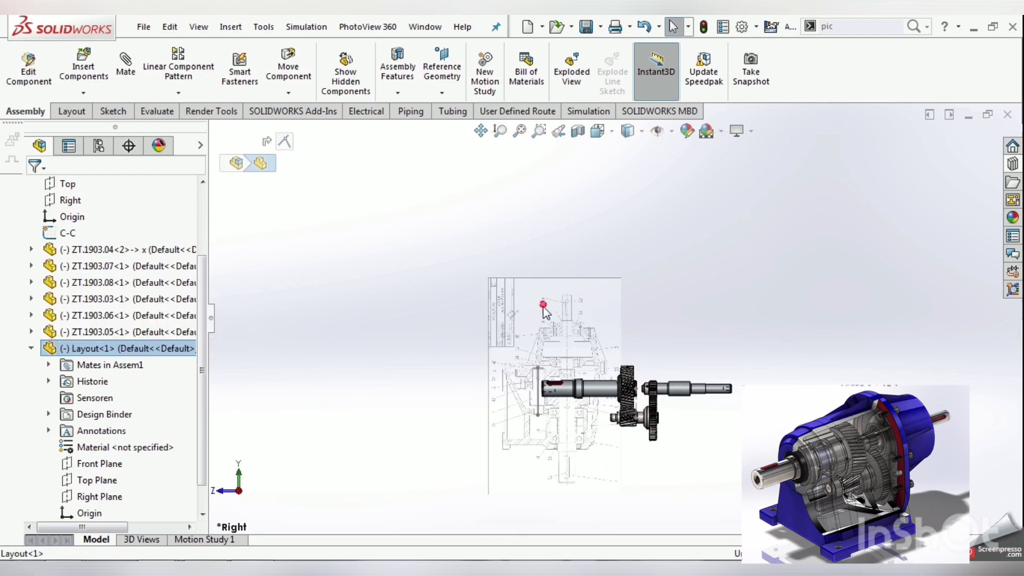
left_click(443, 333)
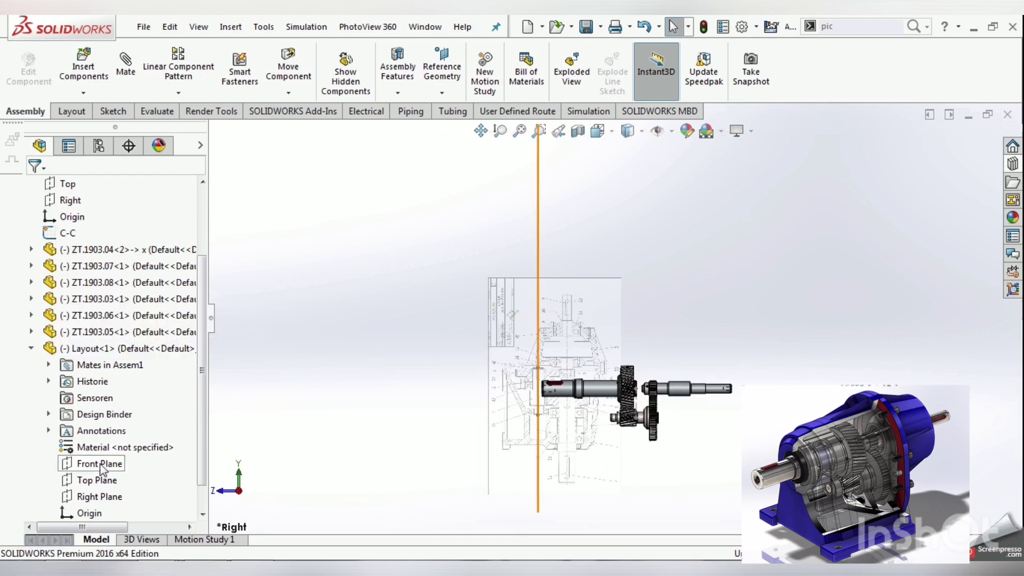
left_click(97, 497)
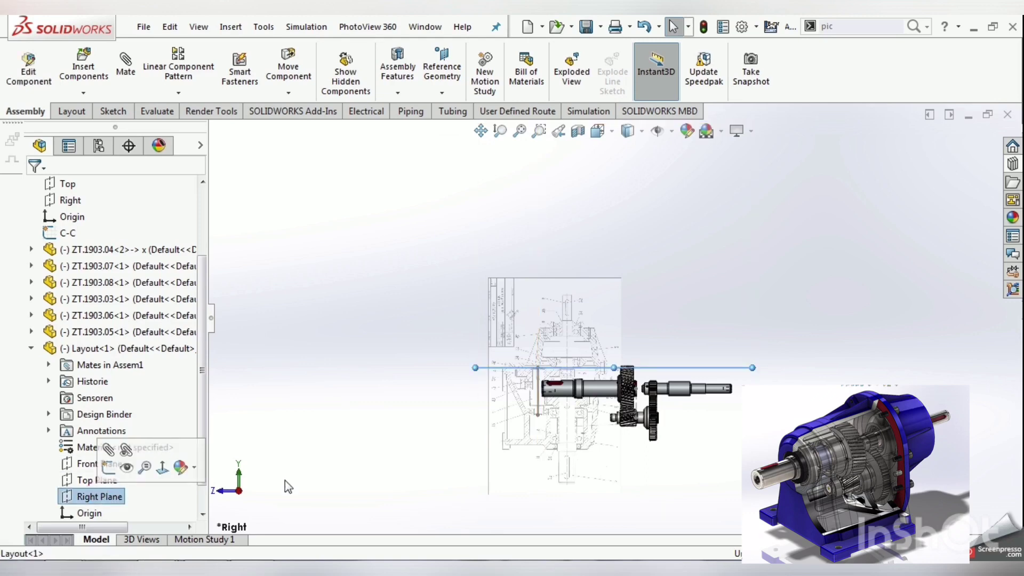
scroll(76, 272, "up", 1)
scroll(76, 273, "up", 1)
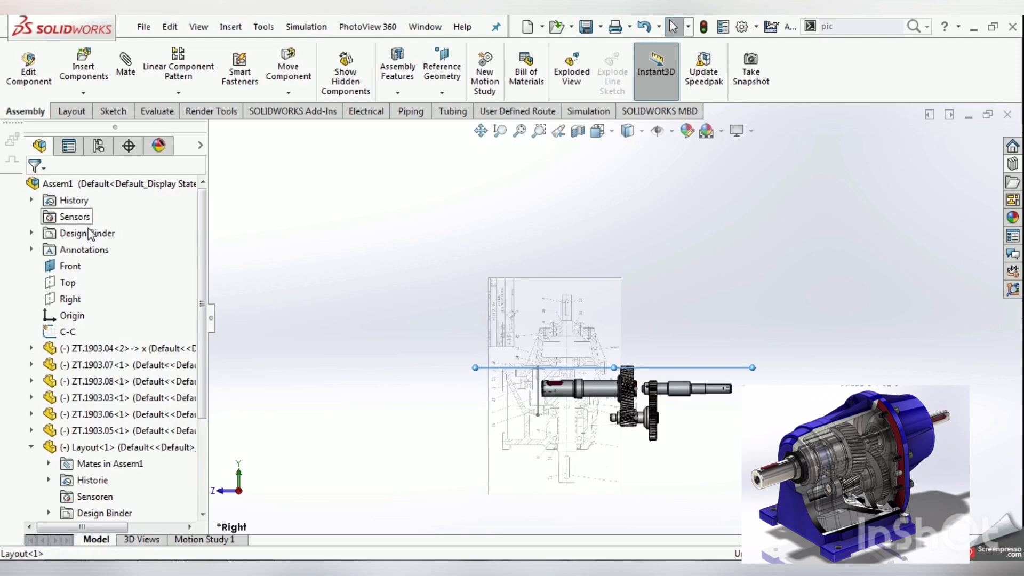
left_click(78, 268)
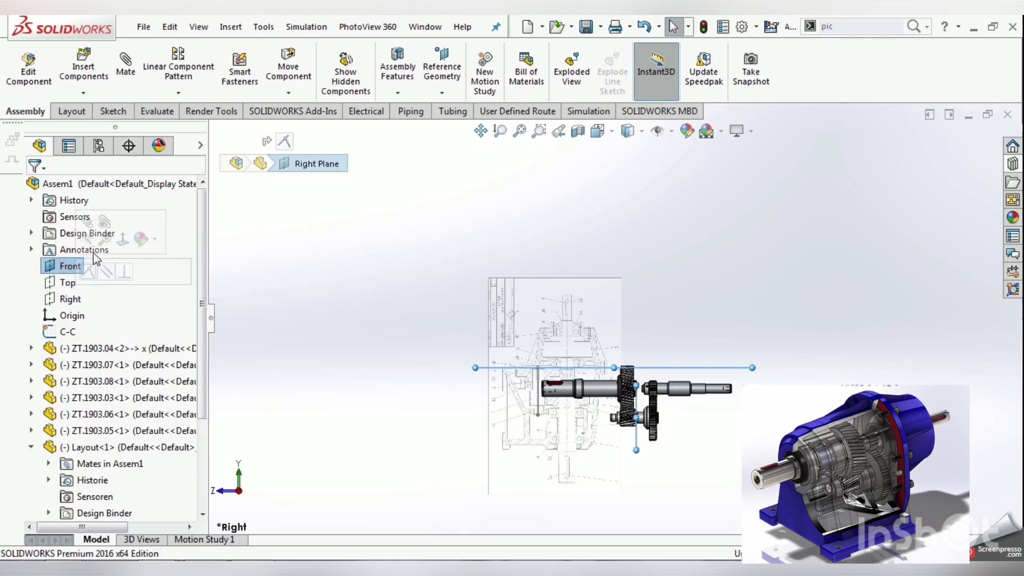
Mate Layout's Right Plane coincident with Front, flipping that mate's alignment twice
left_click(91, 272)
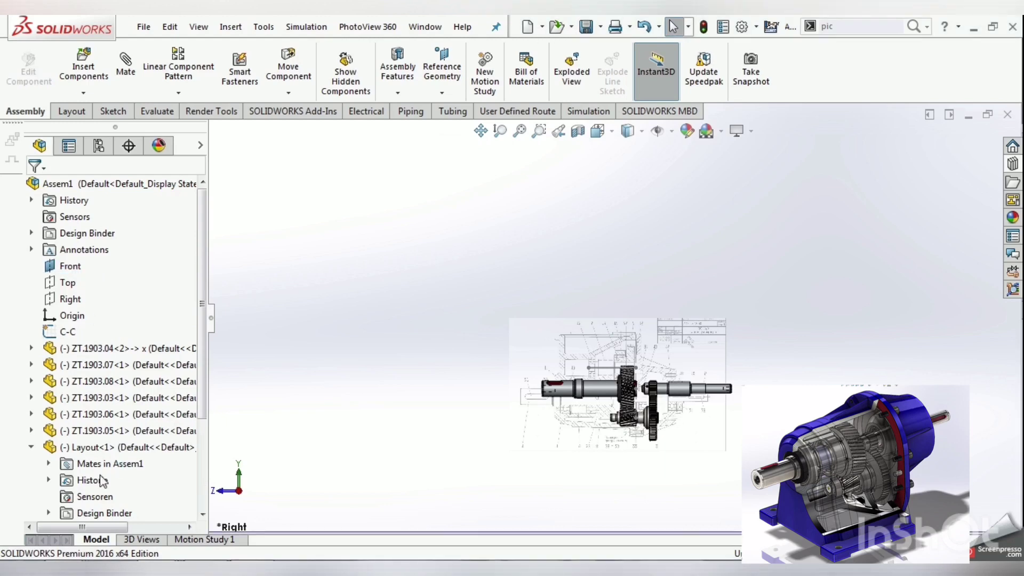
left_click(48, 463)
right_click(133, 497)
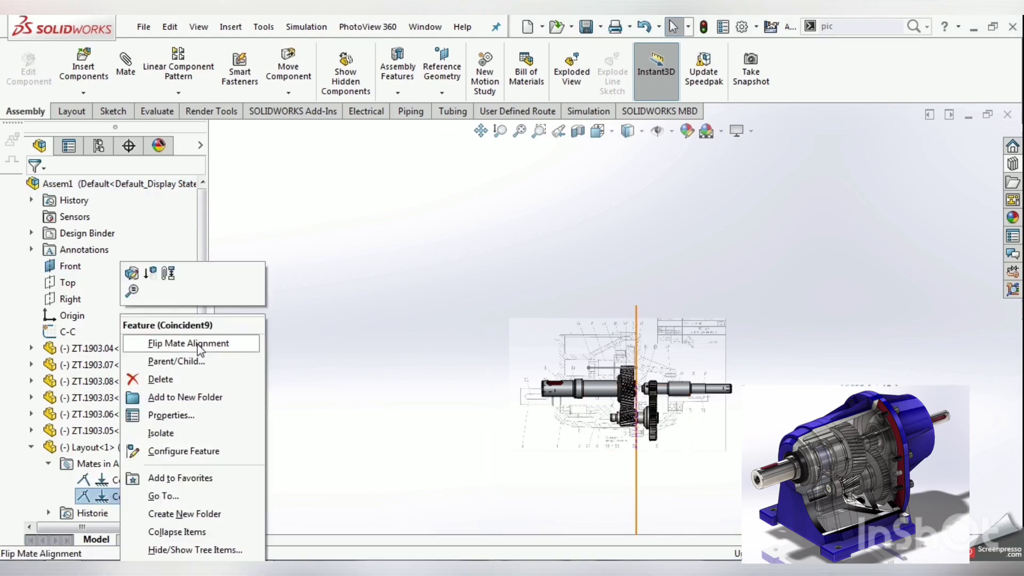
left_click(198, 345)
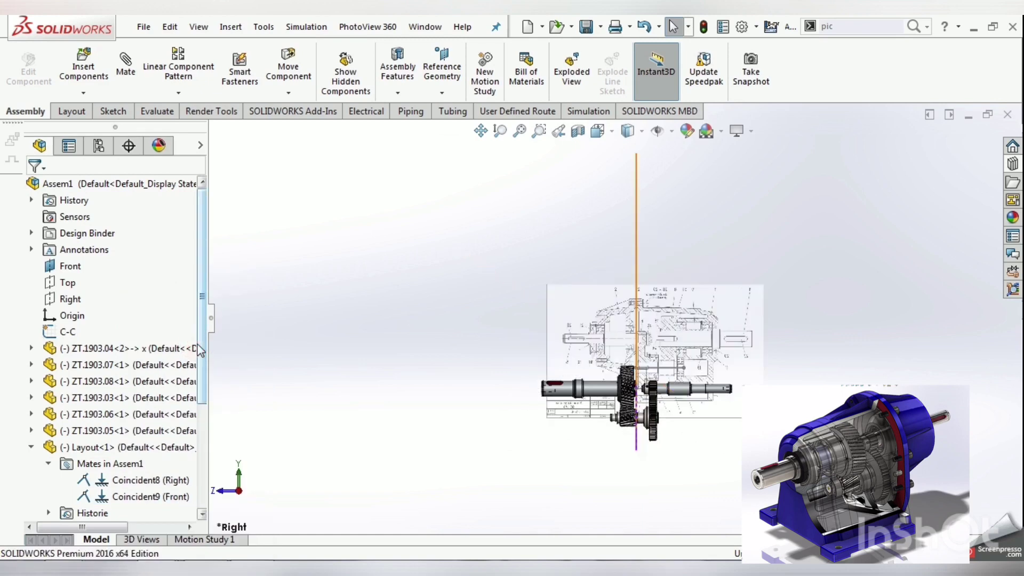
right_click(145, 497)
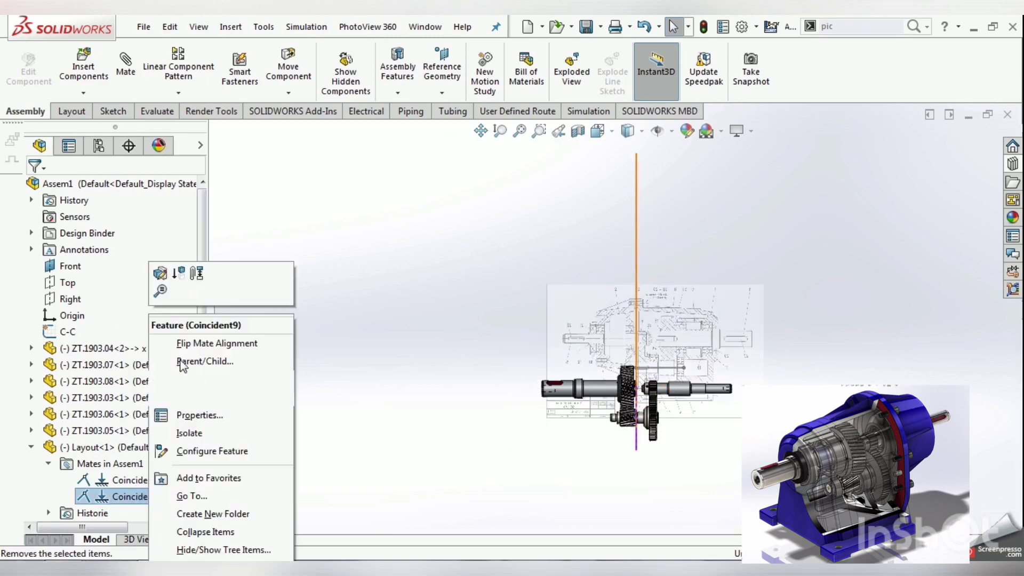
left_click(195, 344)
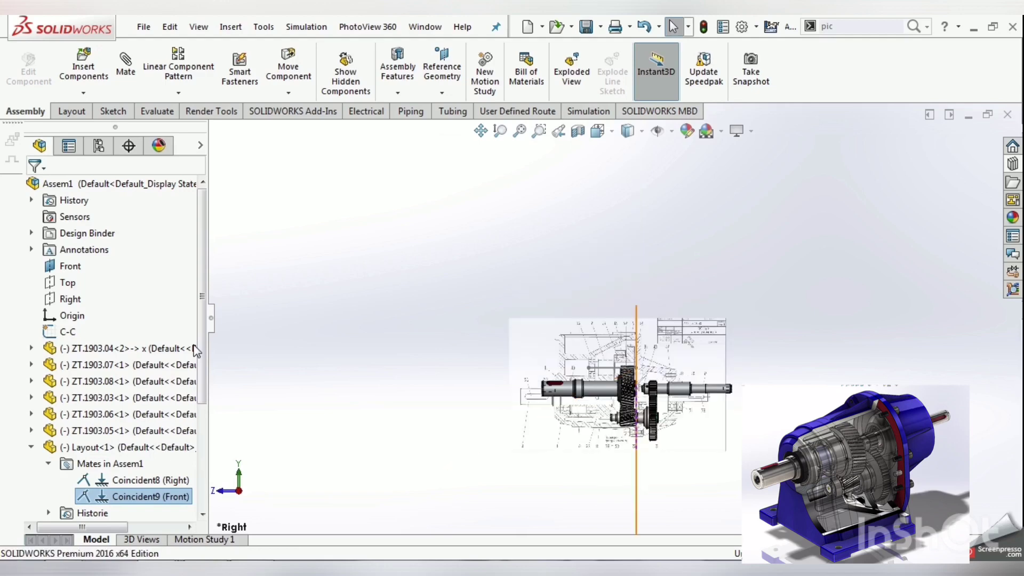
Flip the alignment of the Right-plane mate so the drawing sits behind the shafts
left_click(140, 484)
right_click(141, 484)
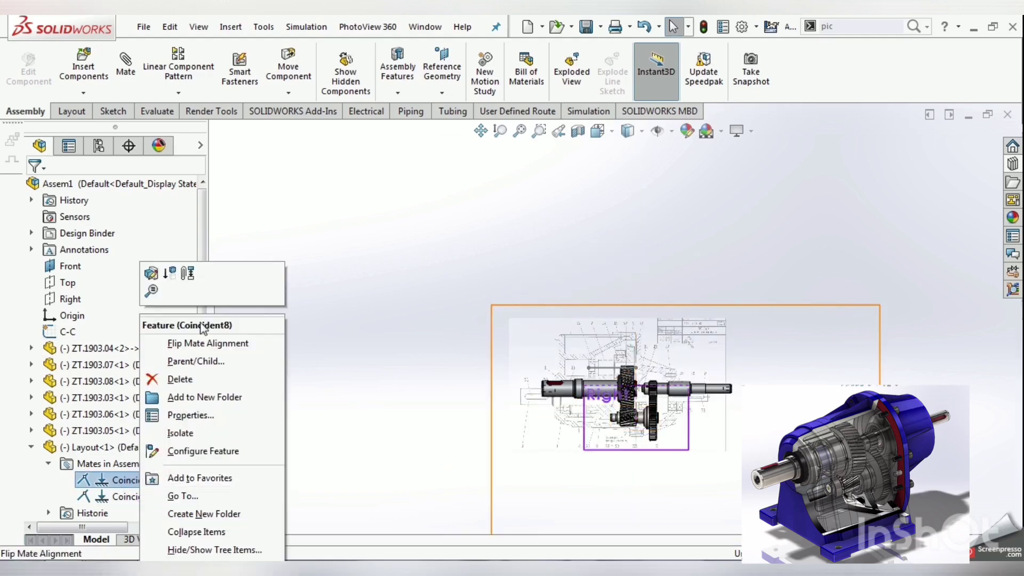
left_click(192, 344)
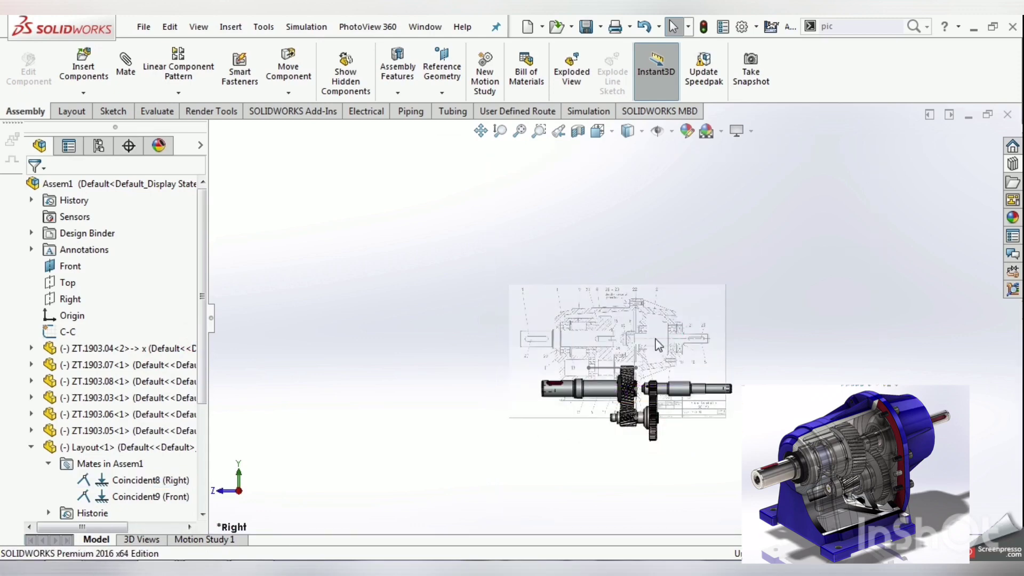
scroll(643, 388, "down", 3)
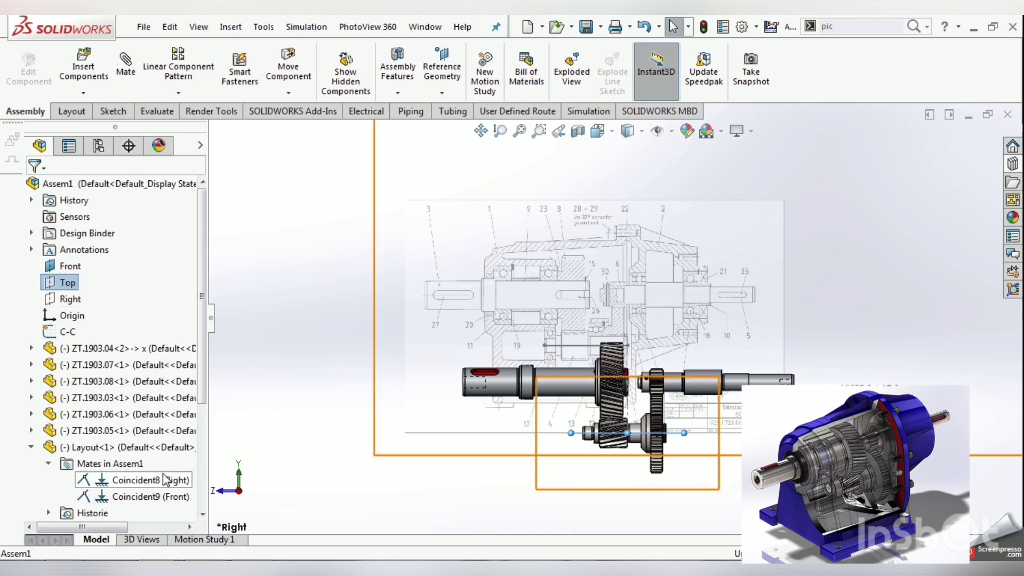
Mate Layout's Front Plane coincident to the assembly Top plane, fully defining Layout<1>
left_click_drag(206, 406, 209, 504)
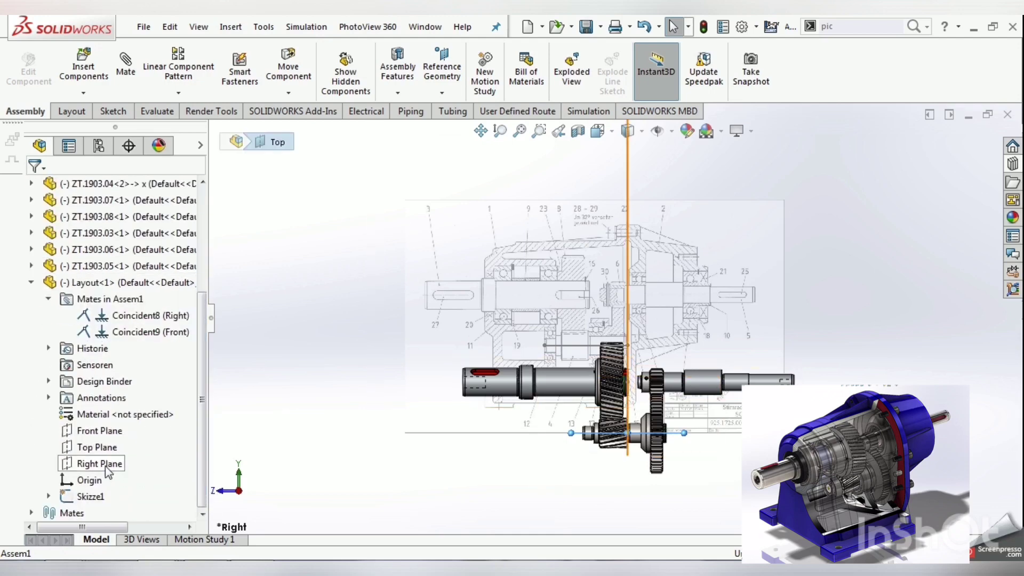
left_click(105, 433)
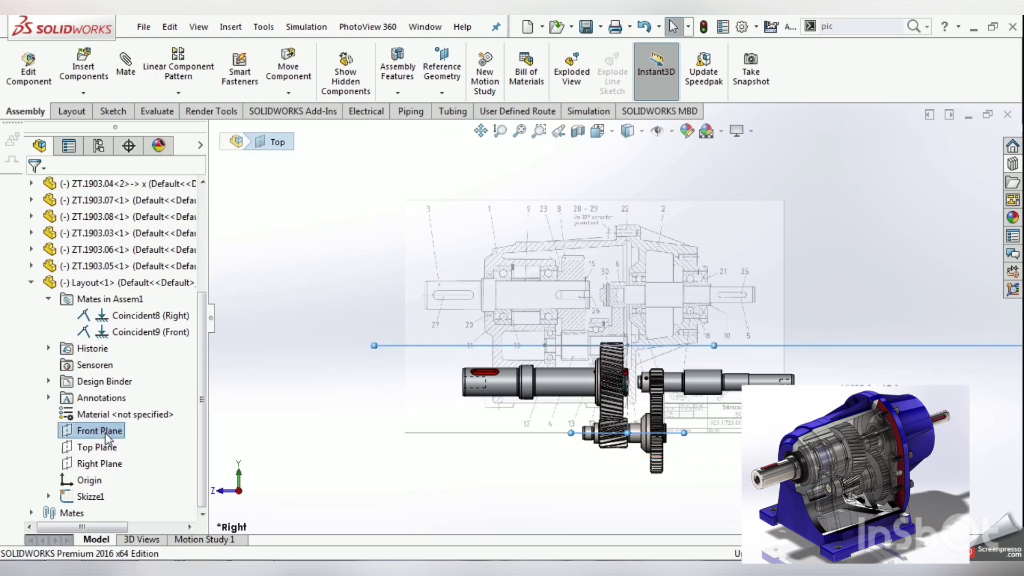
left_click(118, 441)
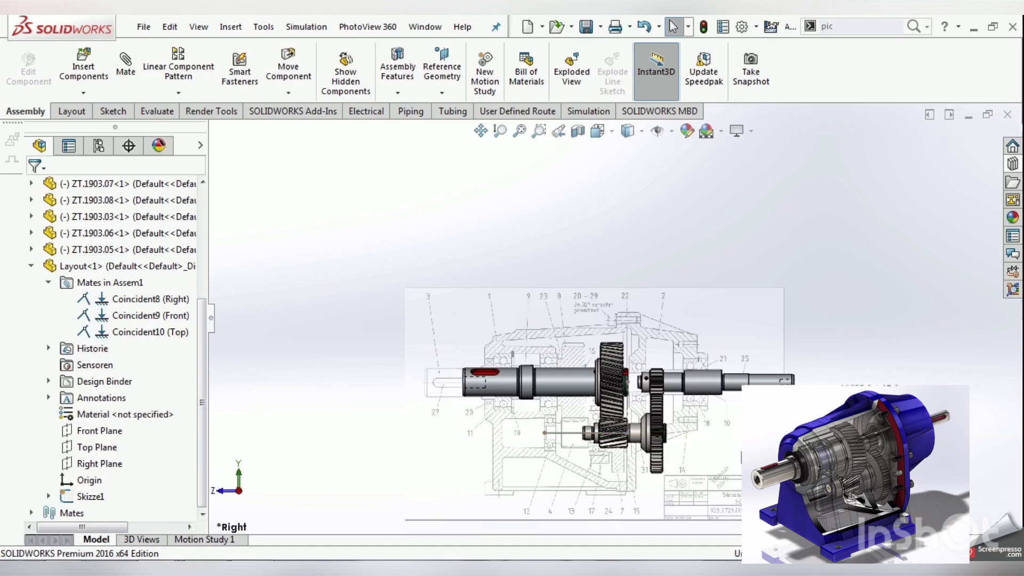
scroll(707, 444, "down", 3)
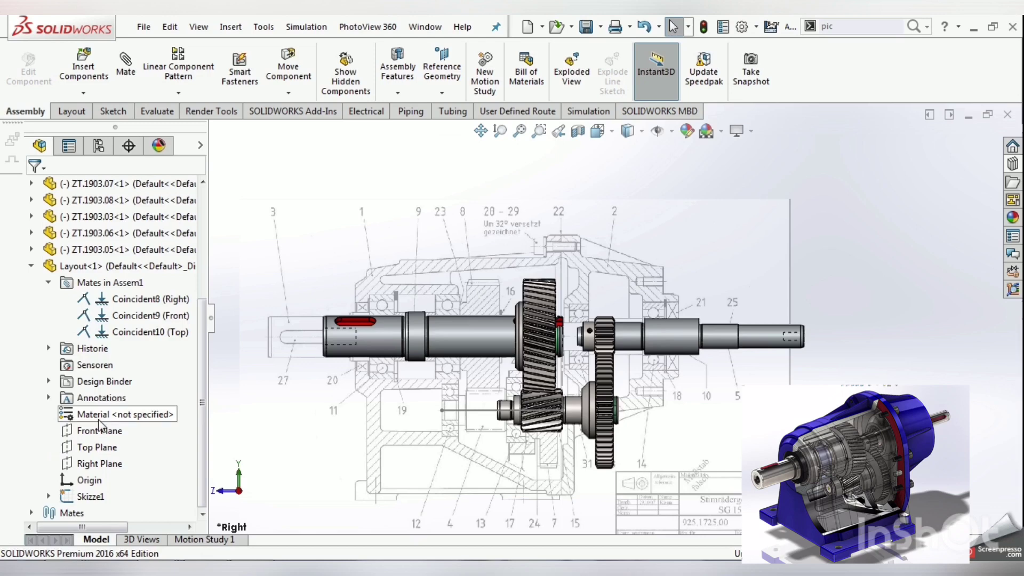
Convert mate Coincident9 into a flipped 34 mm Distance mate, Distance2
left_click(137, 323)
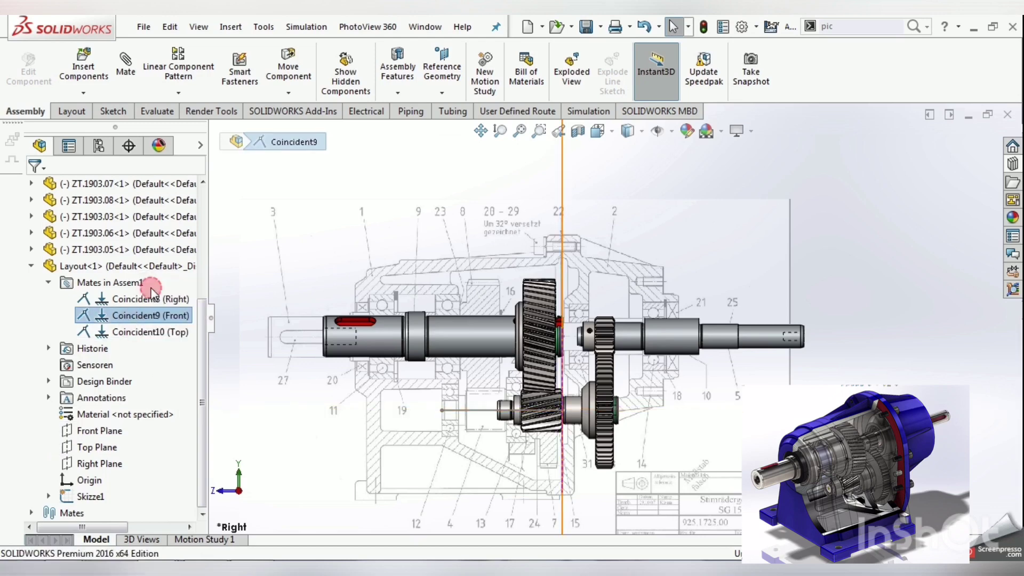
left_click(152, 289)
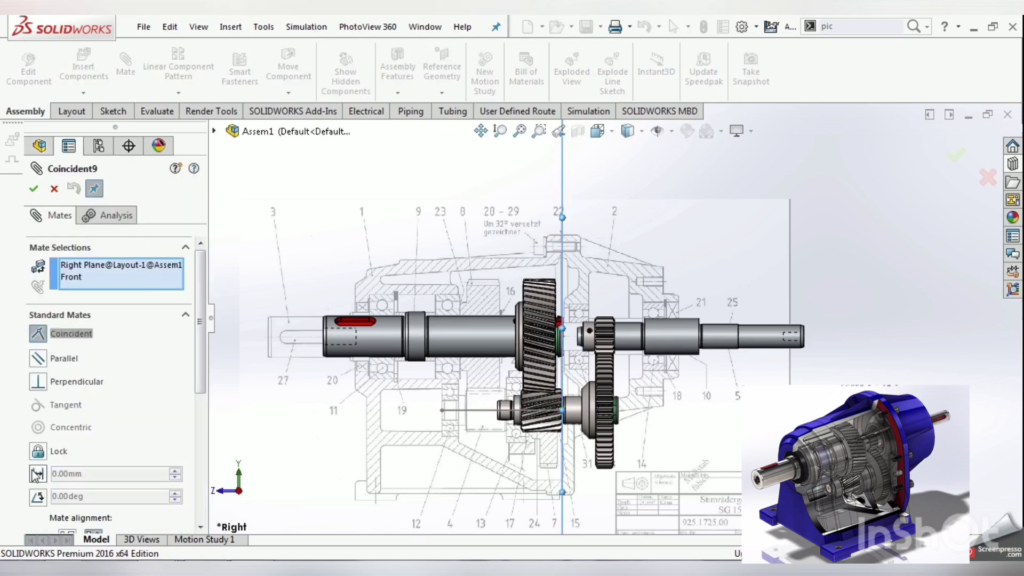
left_click(38, 473)
type("3")
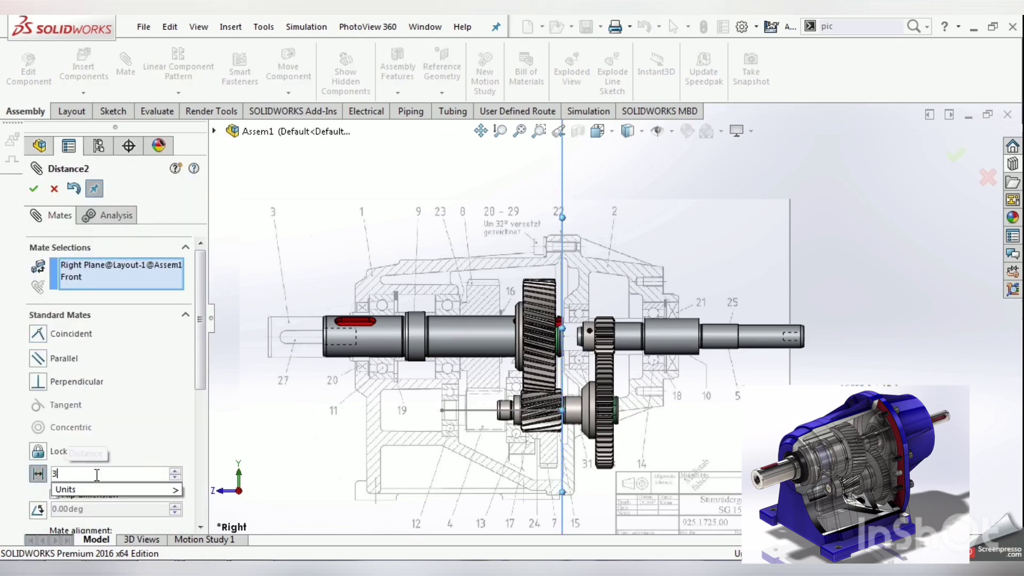
type("4.00mm")
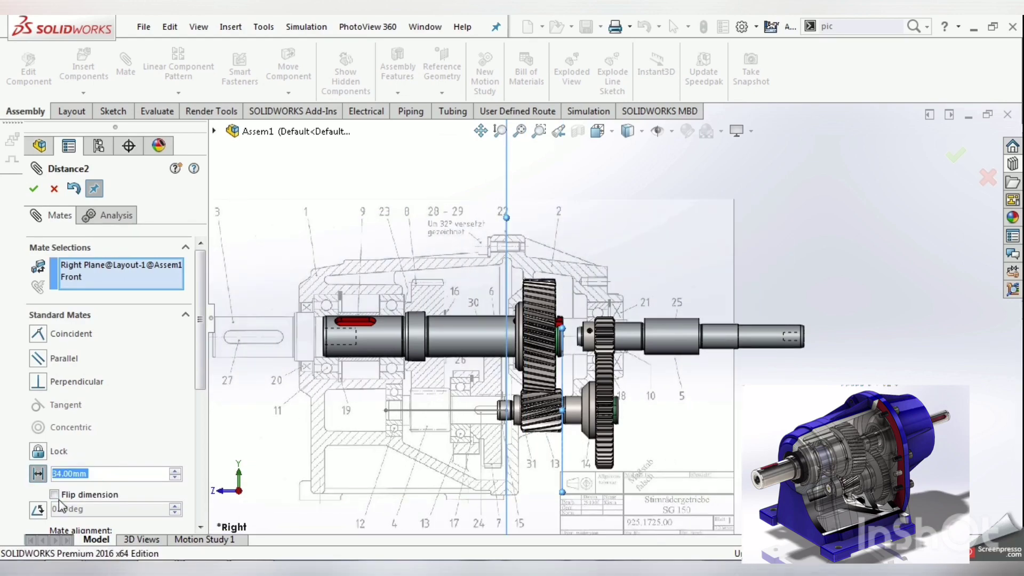
left_click(55, 495)
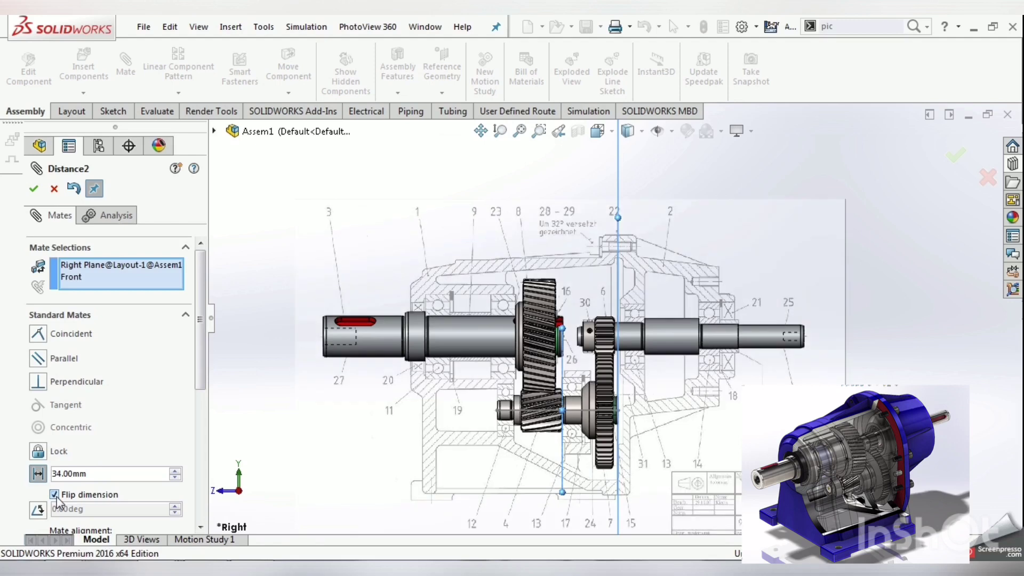
left_click(33, 188)
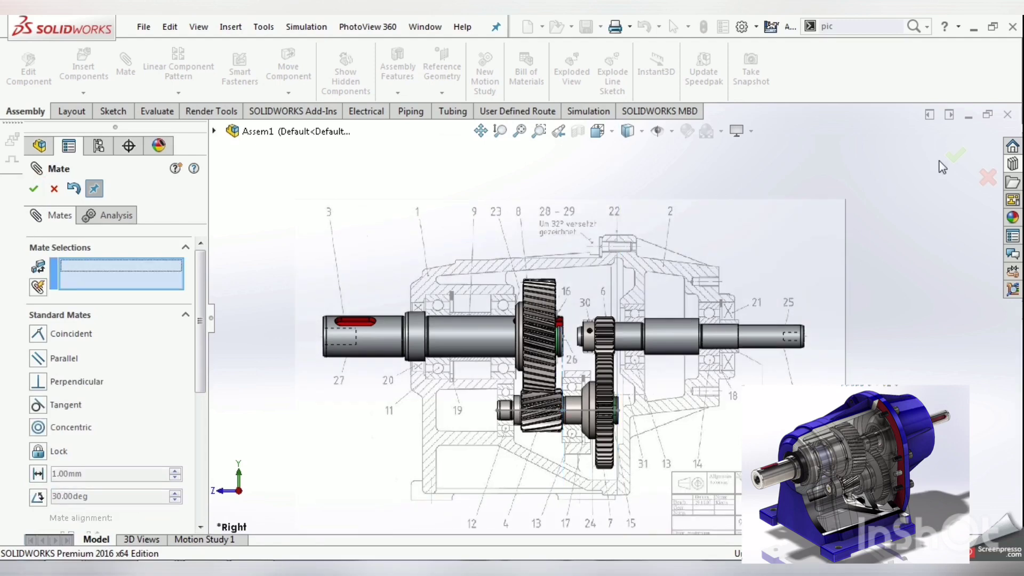
left_click(955, 156)
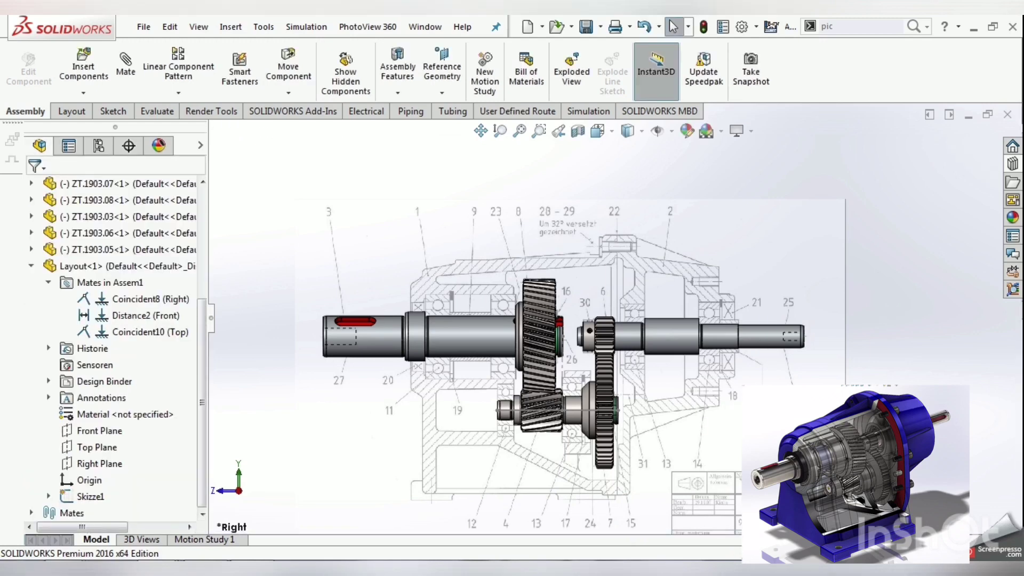
In a close trimetric view, rotate the upper gear and shaft about their axis
key("space")
left_click(907, 336)
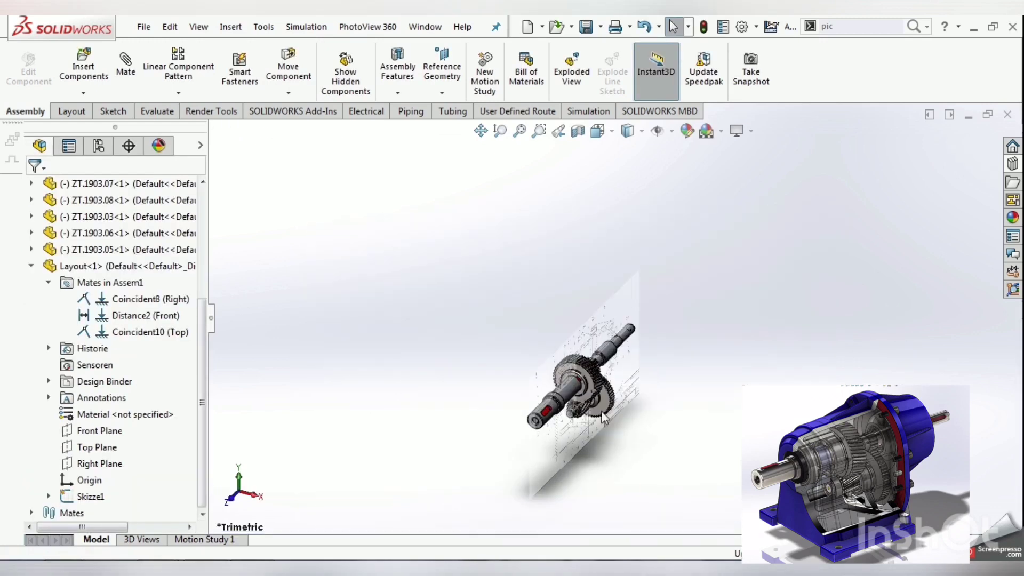
mouse_move(601, 410)
middle_mouse_down()
mouse_move(479, 172)
mouse_move(548, 281)
middle_mouse_up()
scroll(548, 280, "down", 4)
scroll(549, 281, "down", 3)
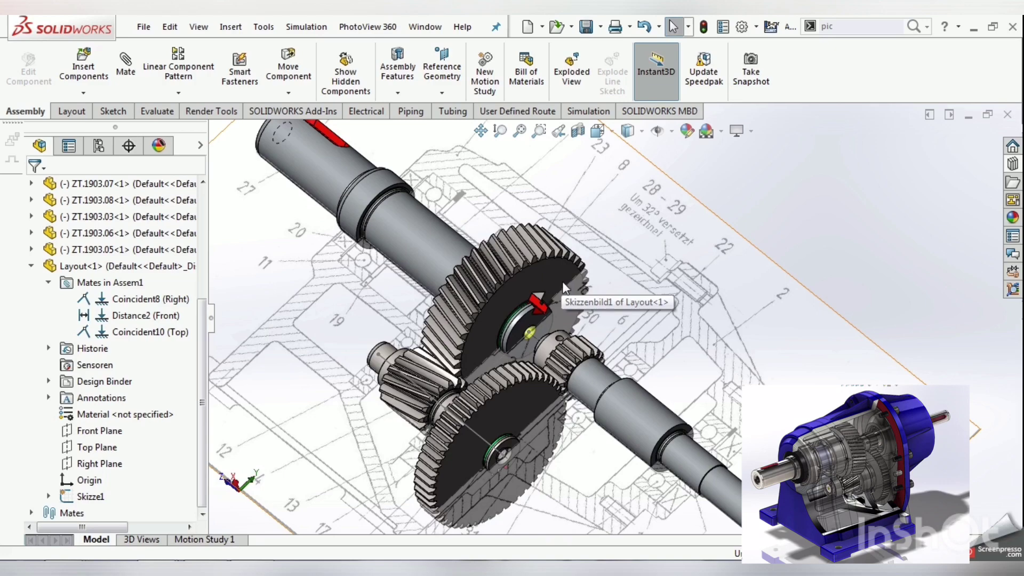
left_click(545, 274)
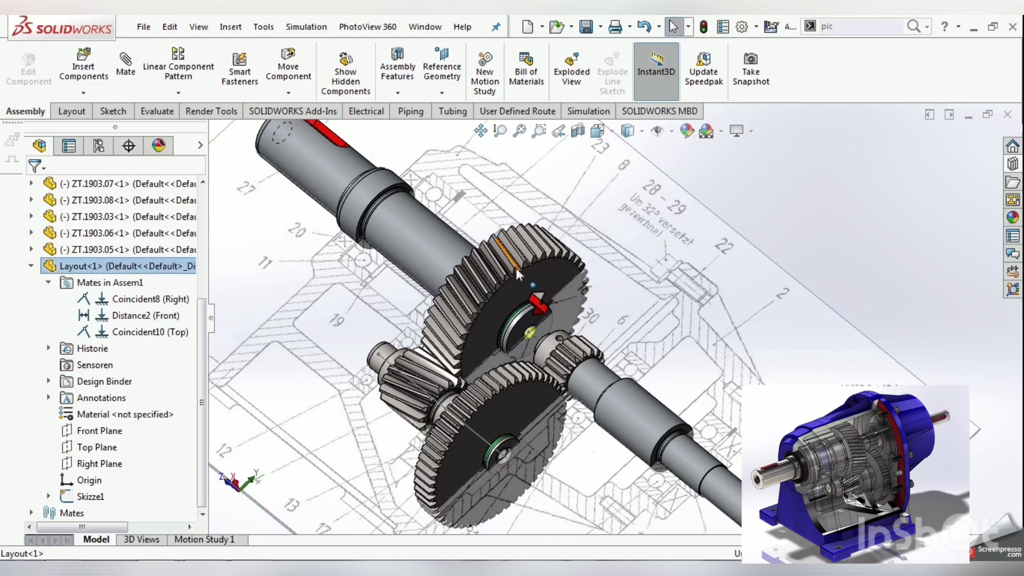
left_click_drag(517, 268, 569, 248)
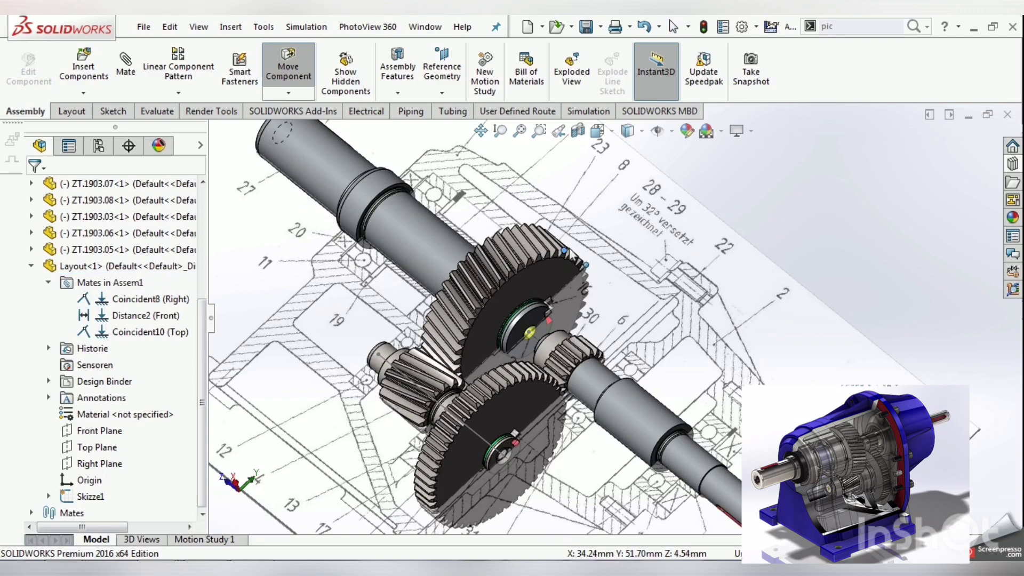
left_click(769, 228)
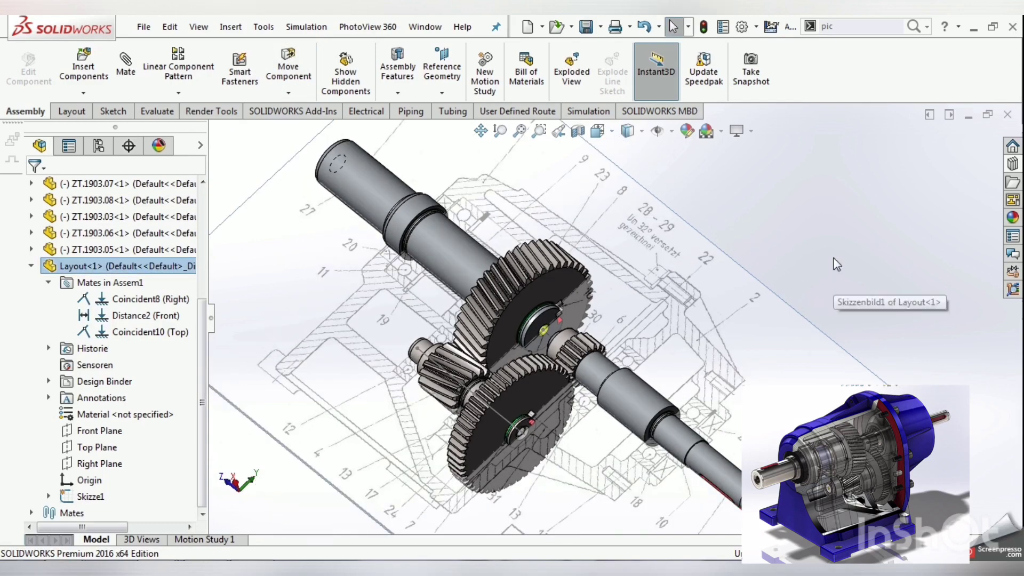
Zoom back out to a trimetric view and switch to the other open document
scroll(843, 238, "up", 2)
scroll(792, 252, "up", 2)
scroll(832, 219, "up", 2)
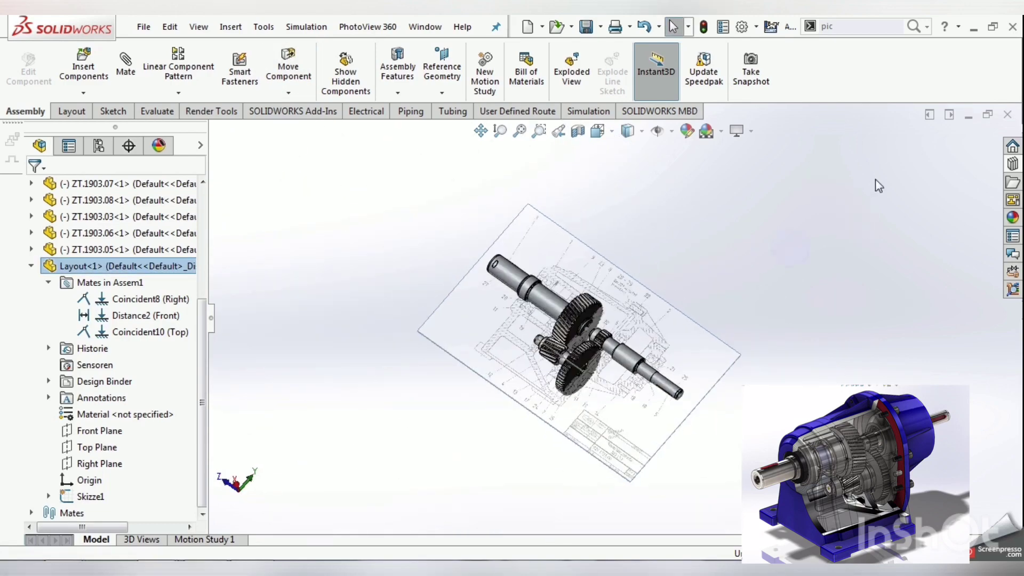
right_click_drag(879, 185, 849, 194)
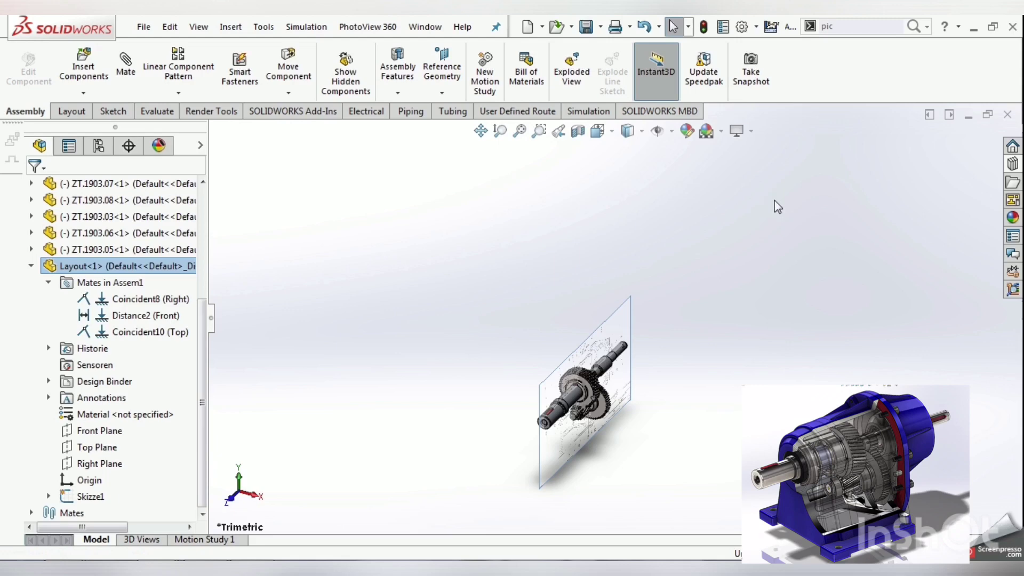
key("ctrl+Tab")
In the GearBox assembly, skip the rebuild and add a Right Plane section view
left_click(640, 304)
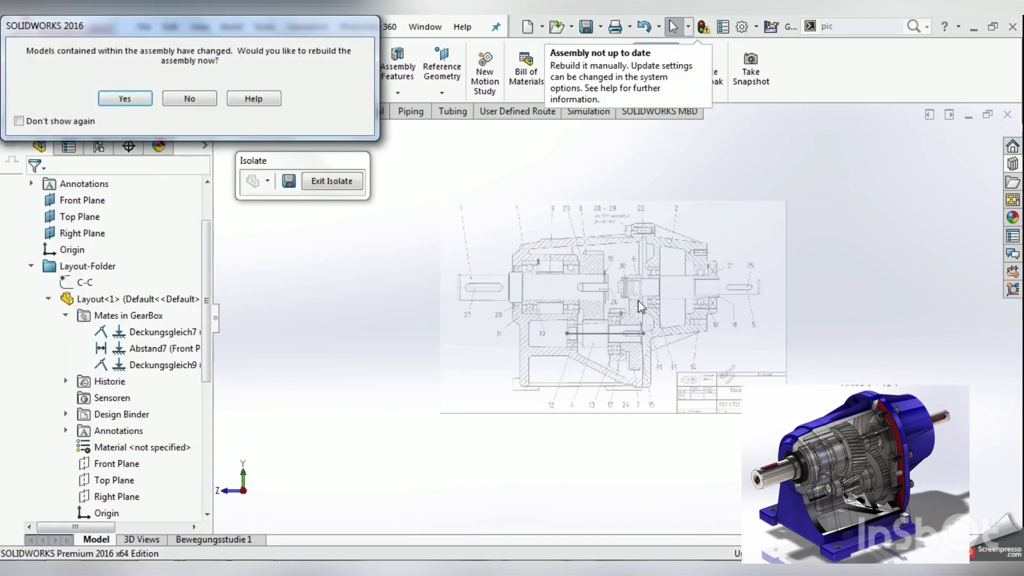
left_click(186, 100)
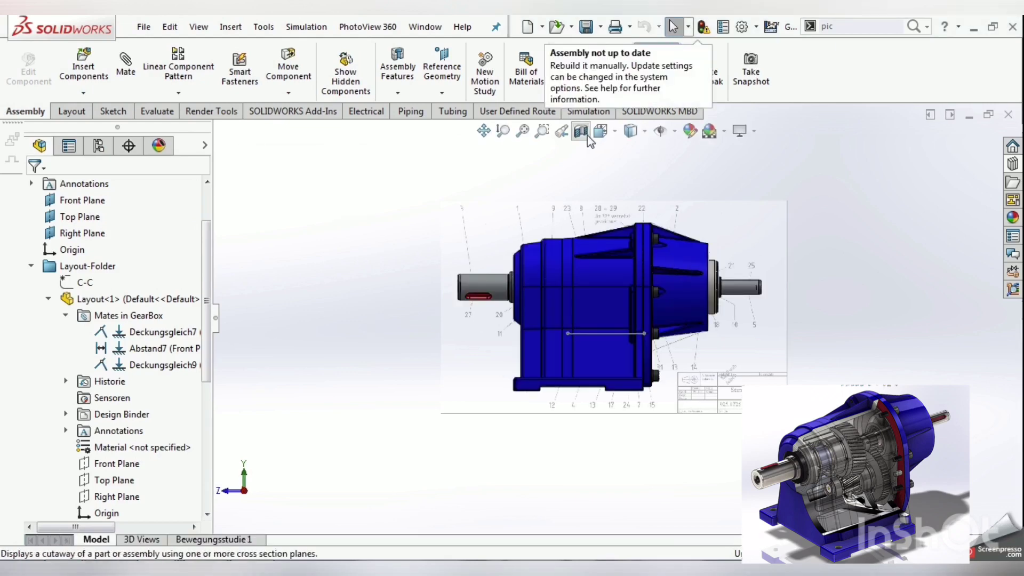
left_click(581, 130)
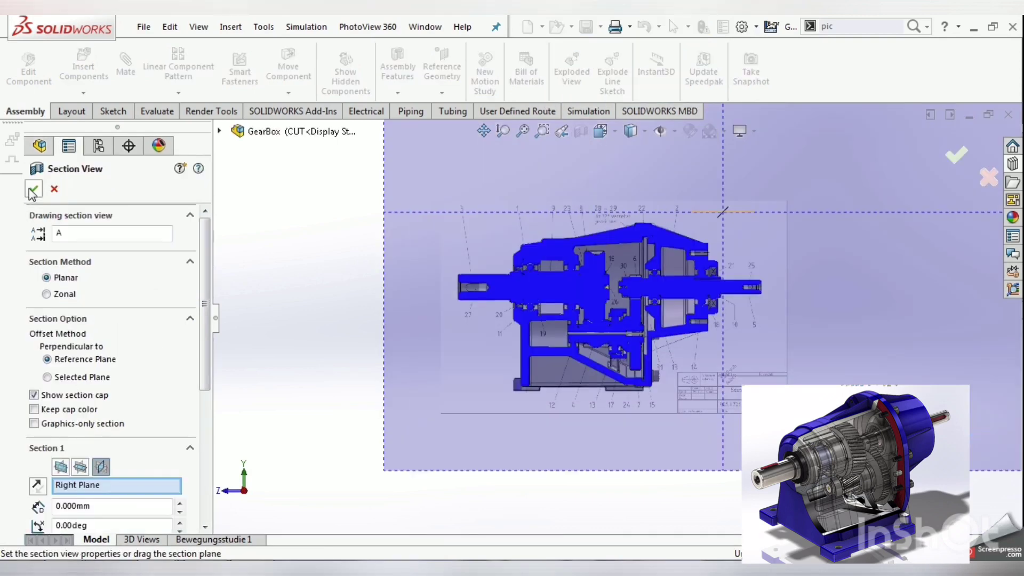
left_click(32, 189)
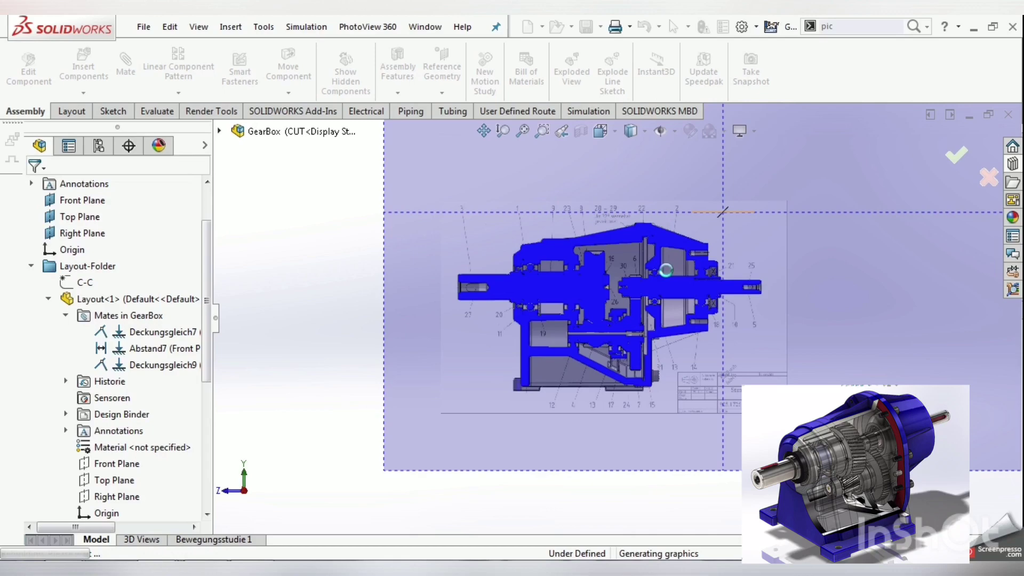
scroll(673, 267, "down", 2)
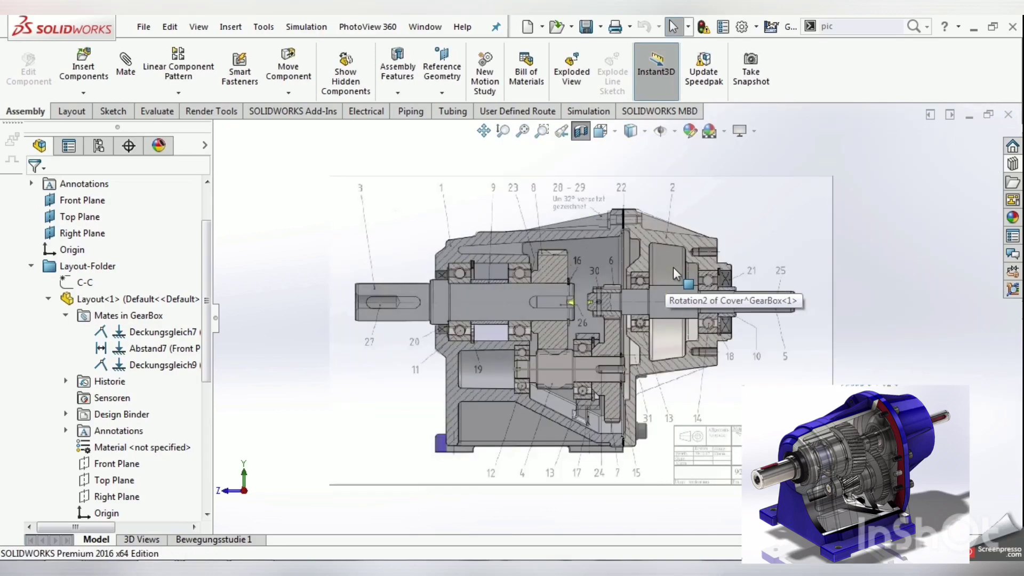
scroll(673, 267, "down", 2)
mouse_move(657, 287)
middle_mouse_down()
mouse_move(612, 357)
mouse_move(696, 368)
middle_mouse_up()
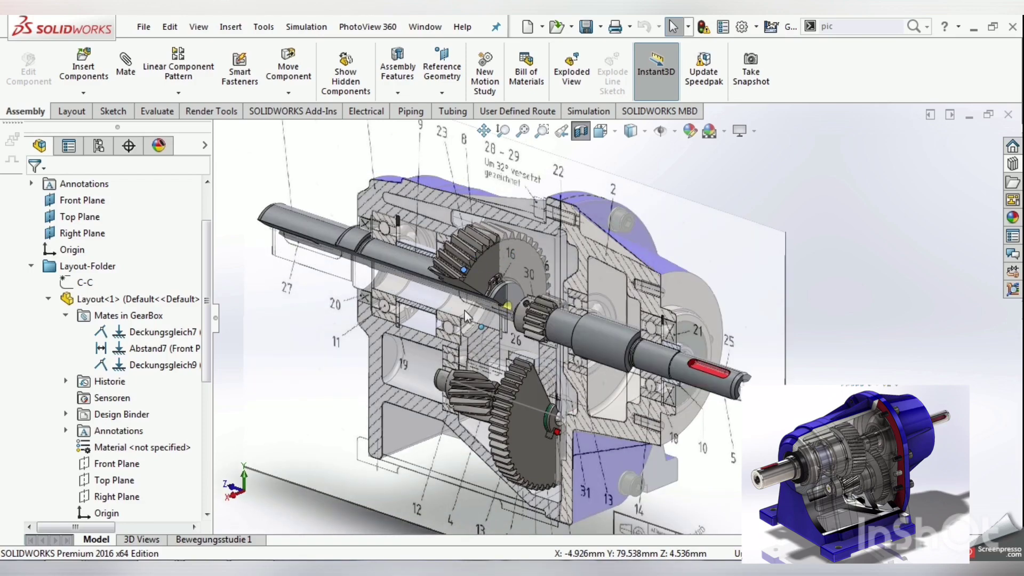
left_click_drag(466, 311, 485, 380)
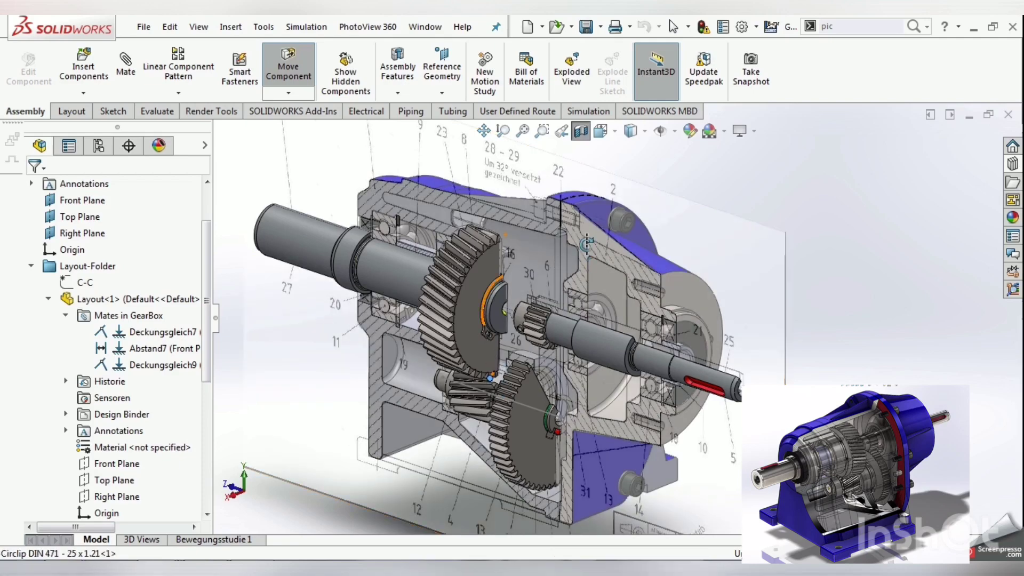
mouse_move(552, 254)
middle_mouse_down()
mouse_move(632, 249)
mouse_move(535, 374)
middle_mouse_up()
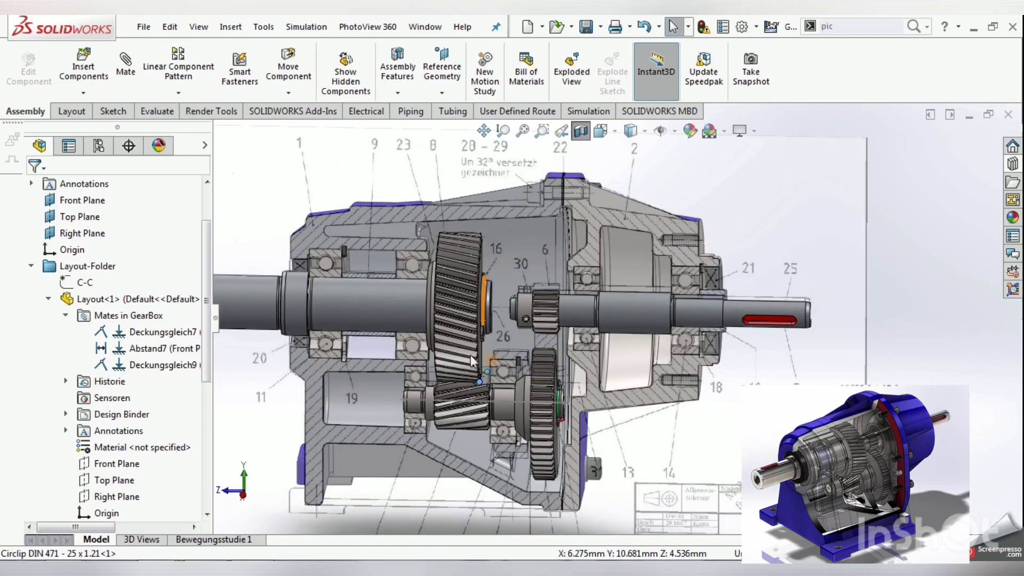
scroll(465, 316, "down", 1)
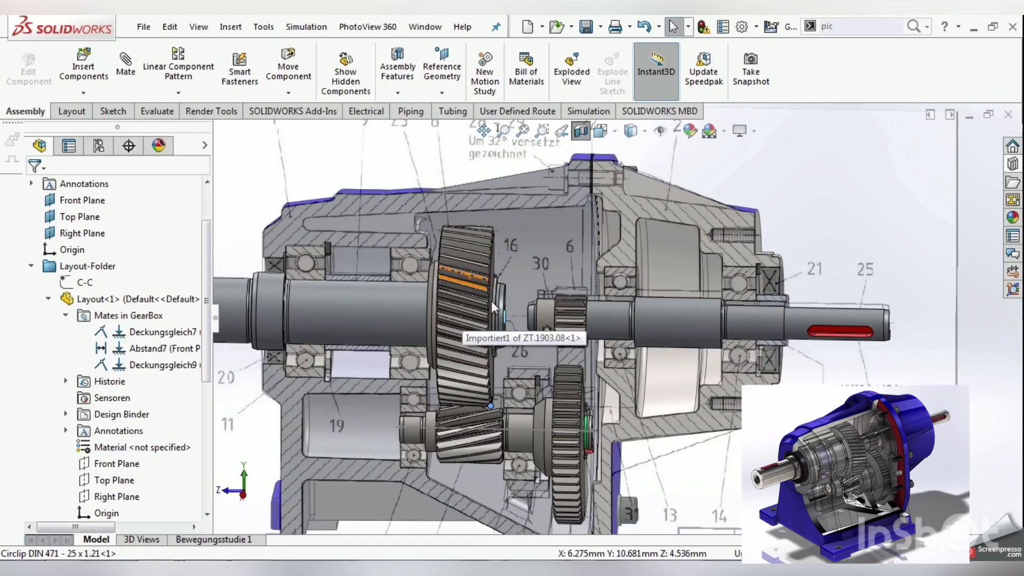
scroll(491, 301, "down", 1)
mouse_move(499, 296)
middle_mouse_down()
mouse_move(473, 283)
mouse_move(359, 295)
mouse_move(255, 335)
mouse_move(297, 335)
mouse_move(498, 395)
mouse_move(450, 349)
middle_mouse_up()
scroll(320, 336, "down", 2)
scroll(320, 336, "down", 2)
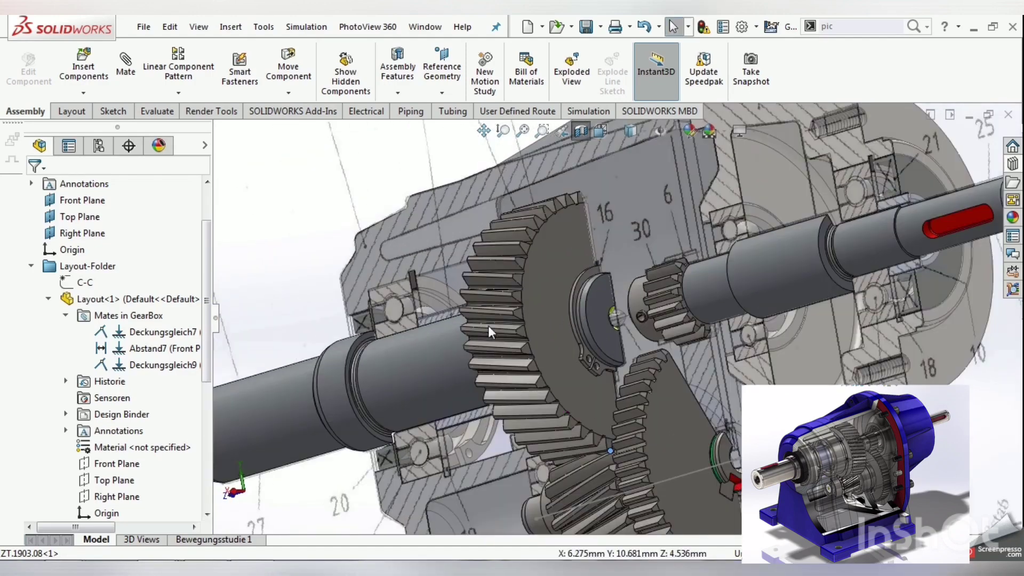
middle_click_drag(533, 350, 571, 353)
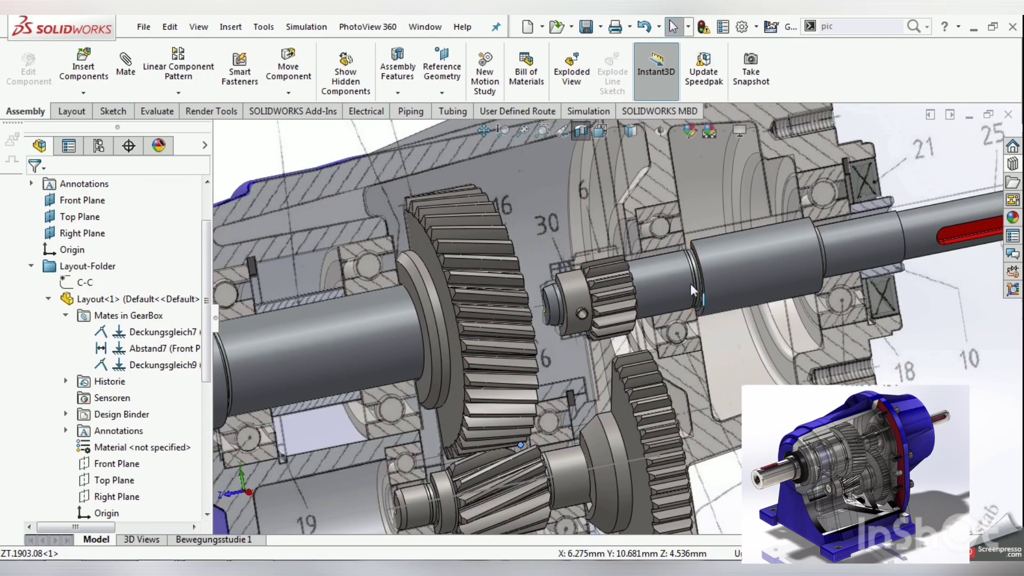
mouse_move(704, 279)
middle_mouse_down()
mouse_move(661, 265)
mouse_move(632, 399)
mouse_move(625, 372)
middle_mouse_up()
scroll(661, 272, "up", 5)
scroll(625, 371, "down", 2)
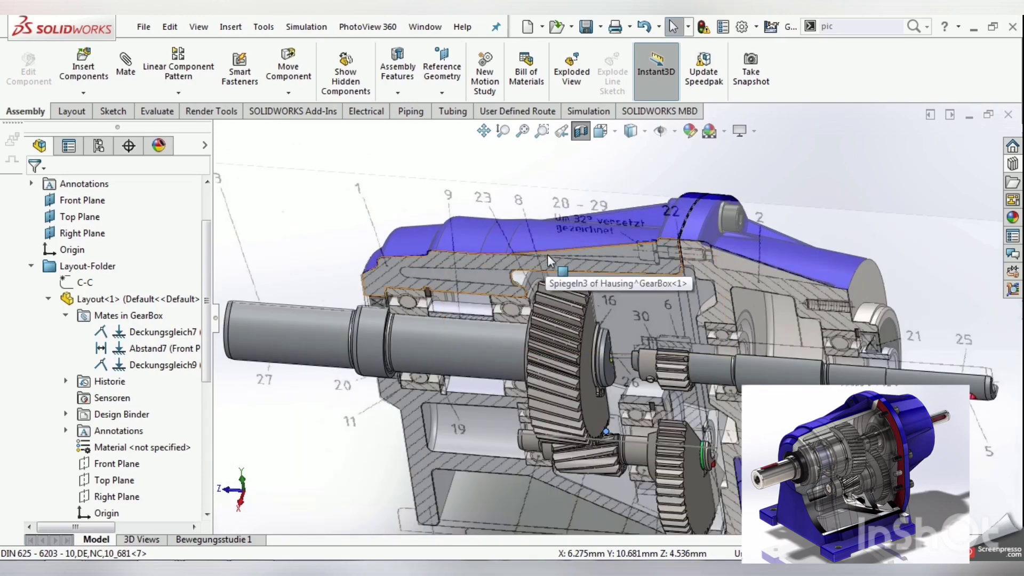
left_click(573, 276)
middle_click_drag(573, 276, 588, 226)
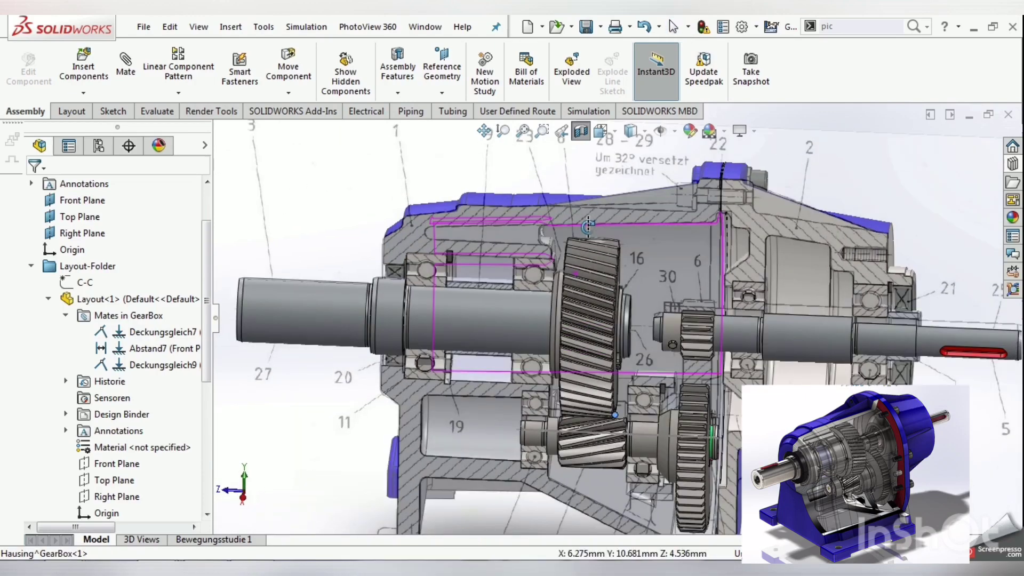
scroll(588, 226, "up", 2)
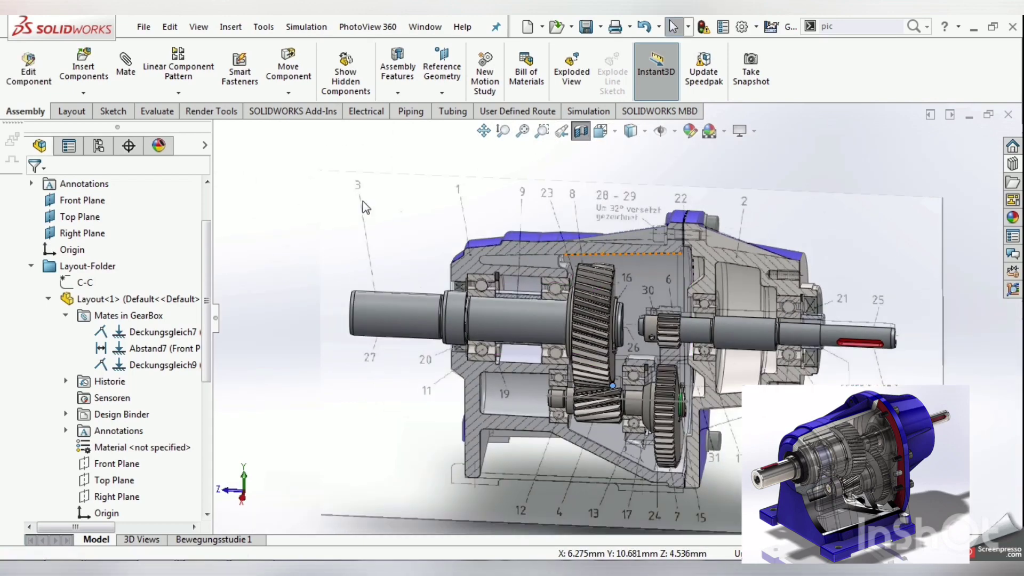
key("ctrl+7")
scroll(599, 482, "down", 2)
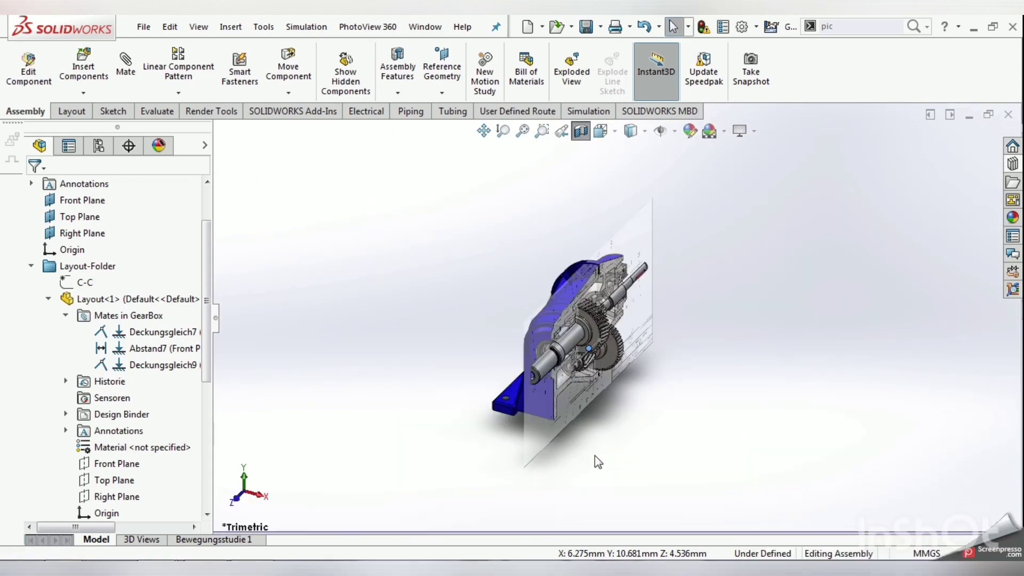